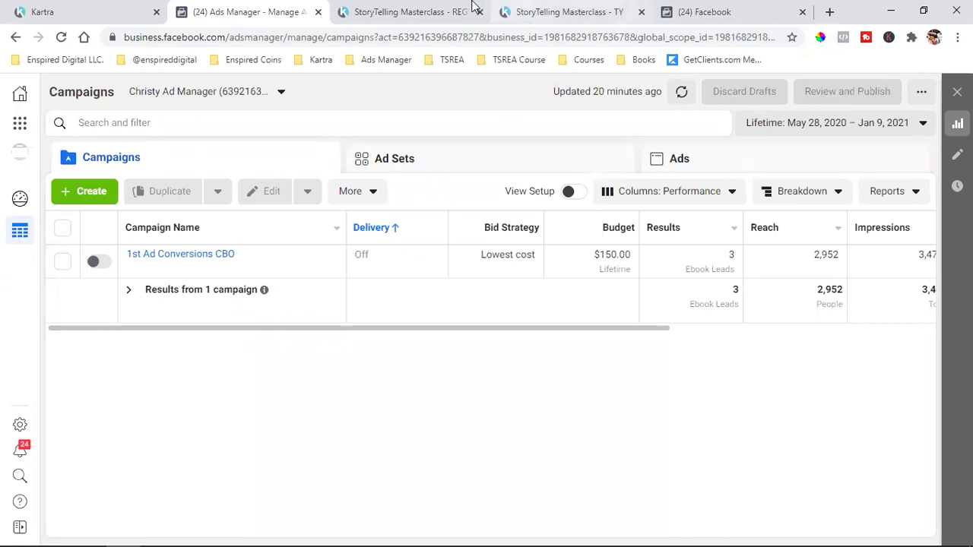
# - In Kartra Pages, show the direct page link for the 8 week Course page
pyautogui.click(410, 12)
pyautogui.click(105, 9)
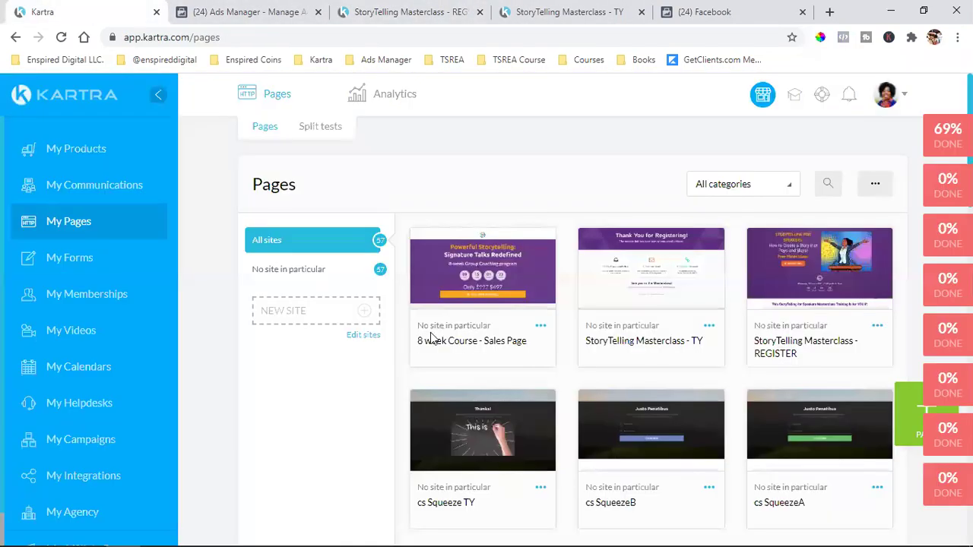
pyautogui.click(541, 326)
pyautogui.click(597, 299)
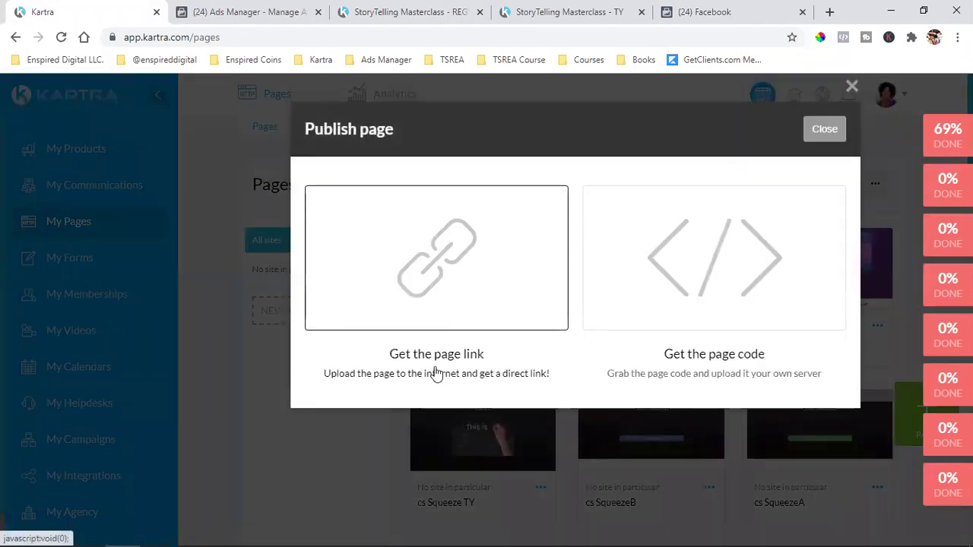
pyautogui.click(435, 368)
# - Copy the 8 week Course page URL and load it in a new browser tab
pyautogui.tripleClick(429, 456)
pyautogui.rightClick(432, 456)
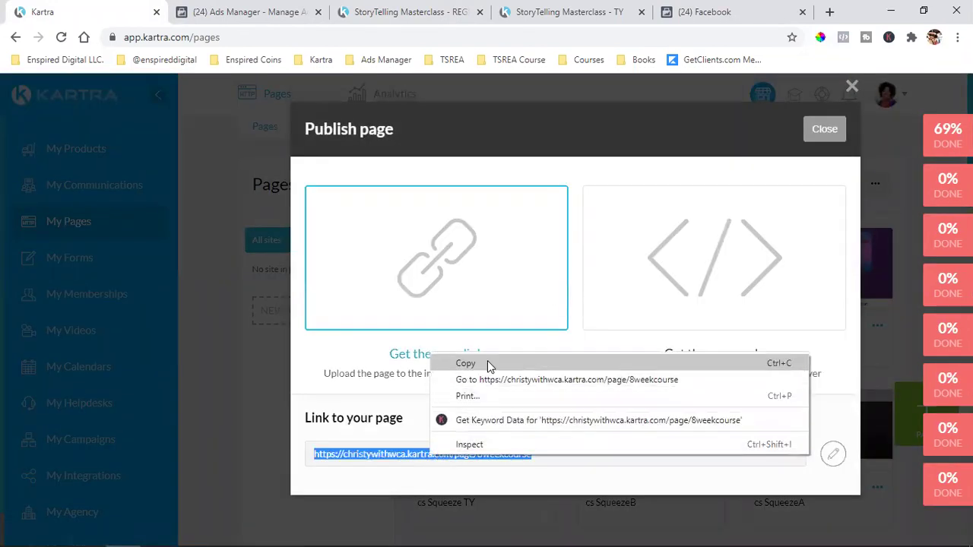
pyautogui.click(488, 365)
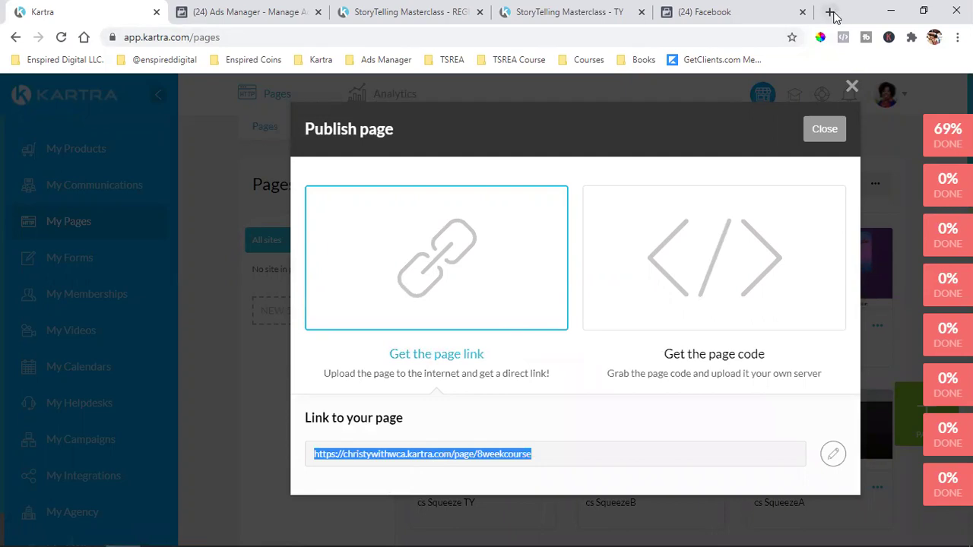
pyautogui.click(829, 11)
pyautogui.hotkey('ctrl', 'v')
pyautogui.press('Return')
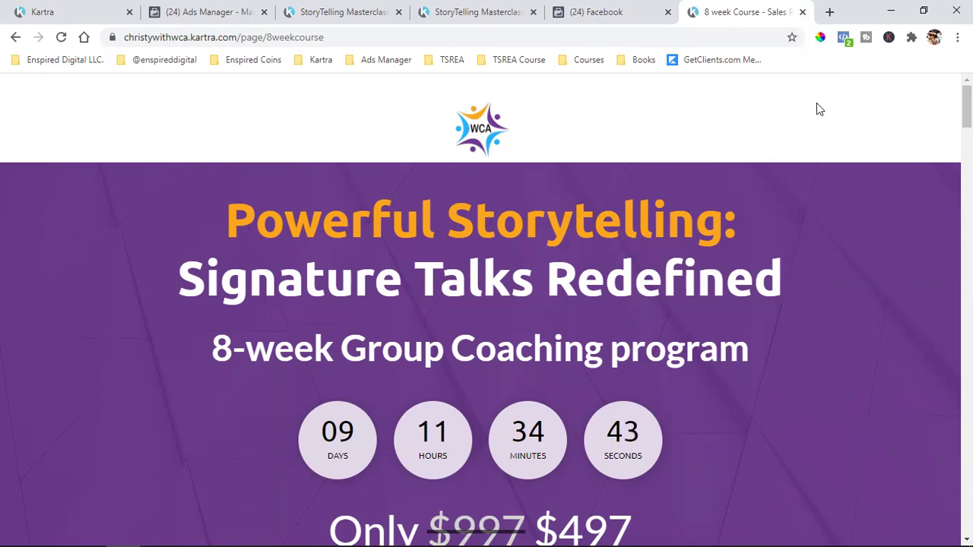
# - Check the Facebook pixel with Pixel Helper on the sales and registration thank-you pages
pyautogui.click(844, 39)
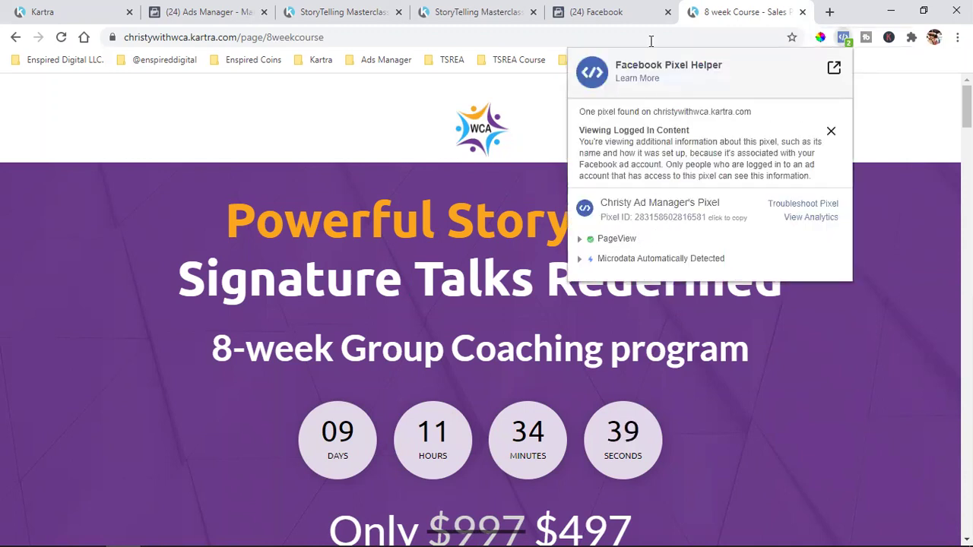
pyautogui.click(511, 6)
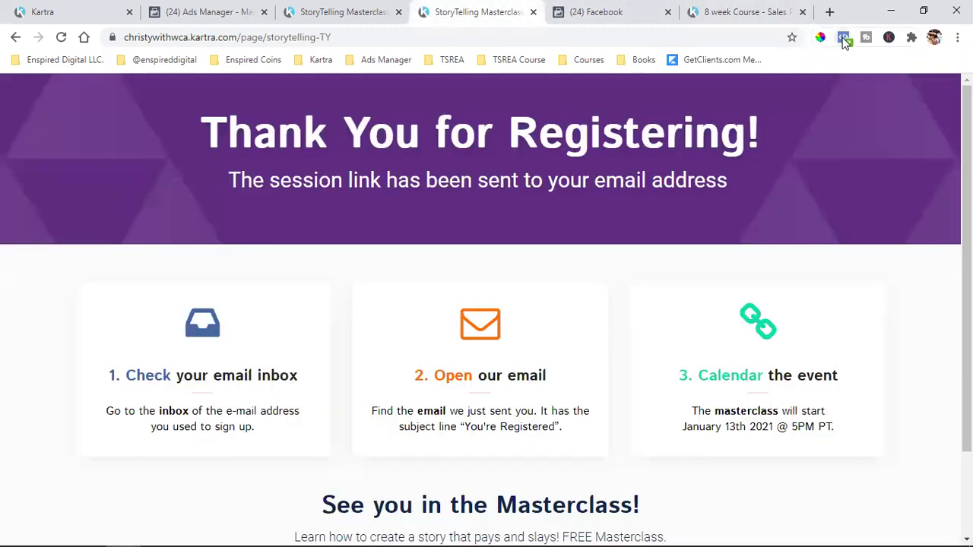
pyautogui.click(843, 37)
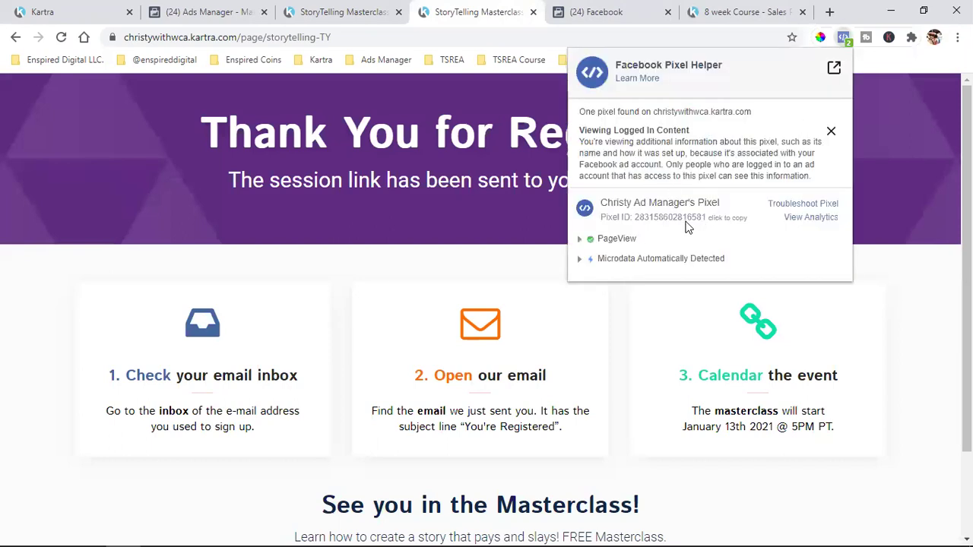
pyautogui.click(929, 259)
pyautogui.click(343, 12)
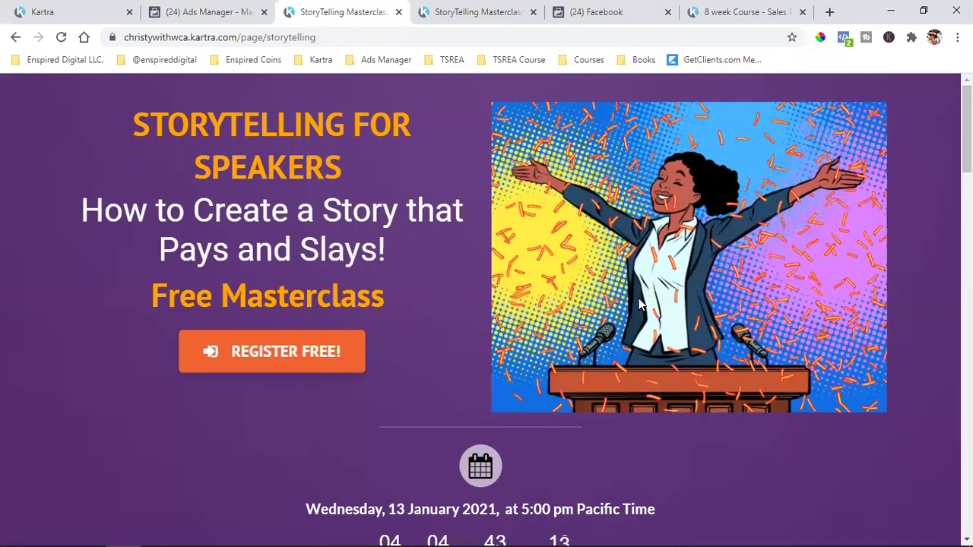
pyautogui.click(480, 12)
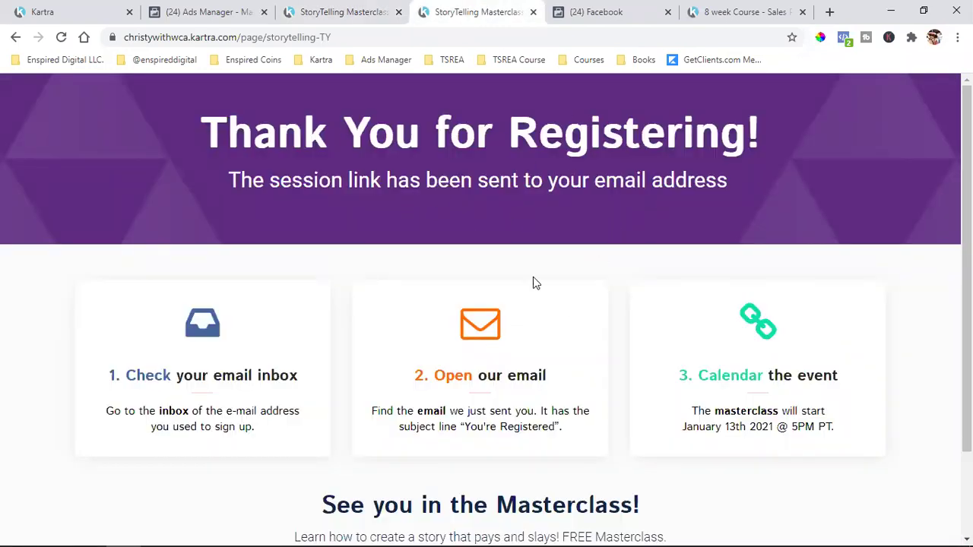
# - Move the 8 week Course tab before Facebook and flip between the Kartra page tabs
pyautogui.moveTo(708, 12); pyautogui.dragTo(575, 14)
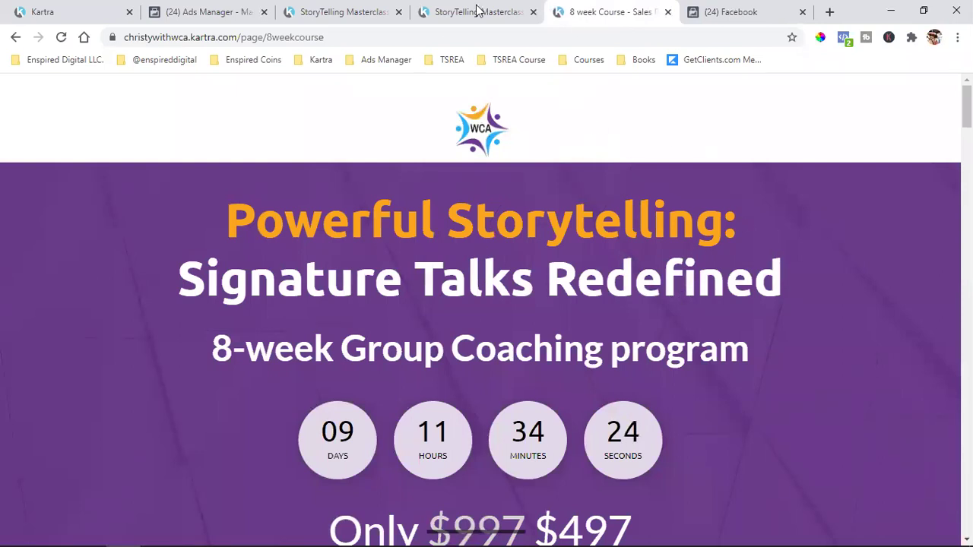
pyautogui.click(346, 11)
pyautogui.click(434, 8)
pyautogui.click(552, 9)
pyautogui.click(392, 8)
pyautogui.click(426, 7)
pyautogui.click(570, 9)
pyautogui.click(527, 8)
pyautogui.click(390, 7)
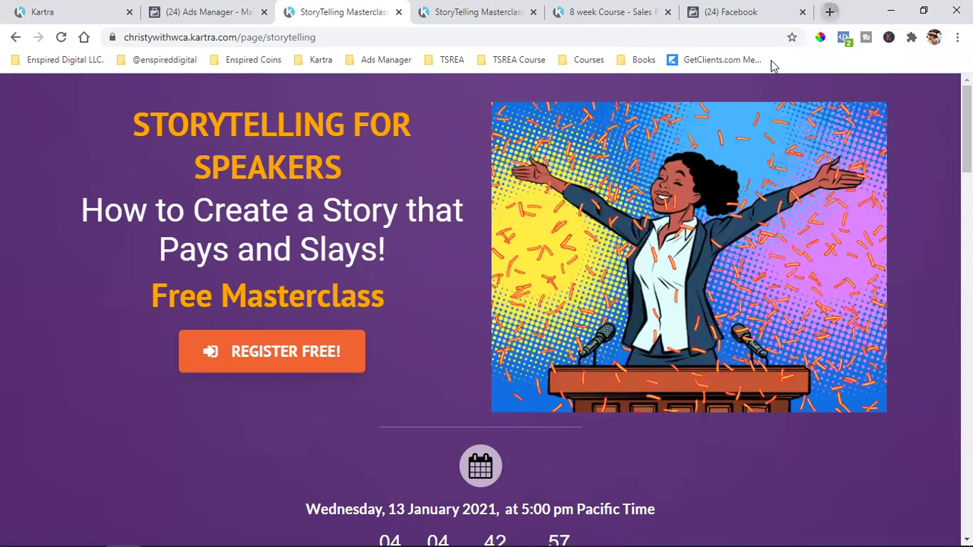
# - Open the bookmarked Facebook page from the social links folder in a new tab
pyautogui.click(829, 12)
pyautogui.click(162, 61)
pyautogui.click(140, 98)
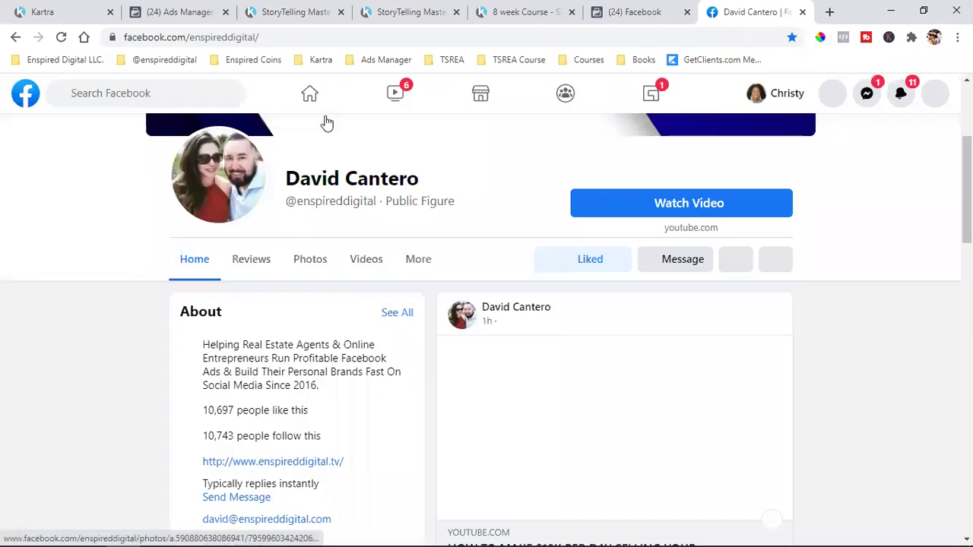
# - Scroll the Facebook home feed down to the sponsored presentation swipe file video ad
pyautogui.click(312, 95)
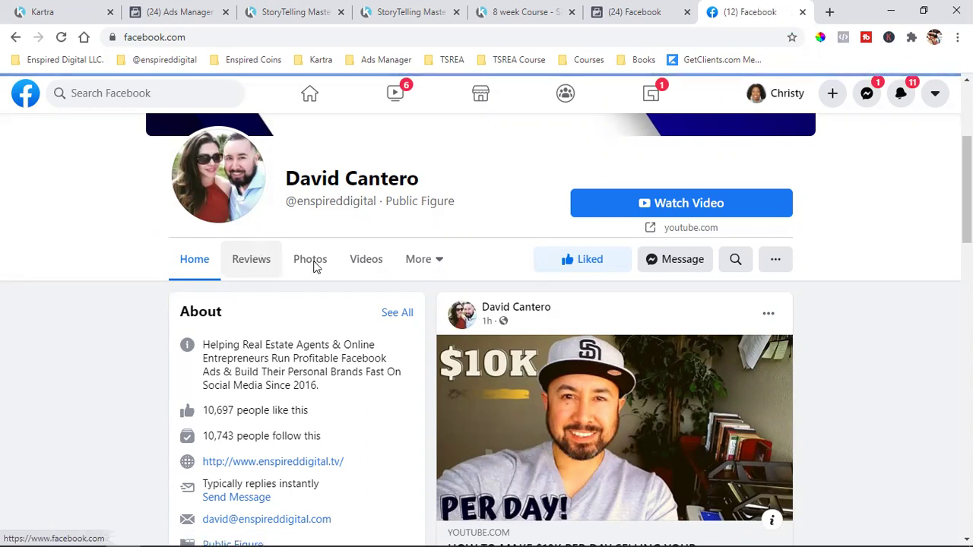
pyautogui.scroll(-4, 630, 328)
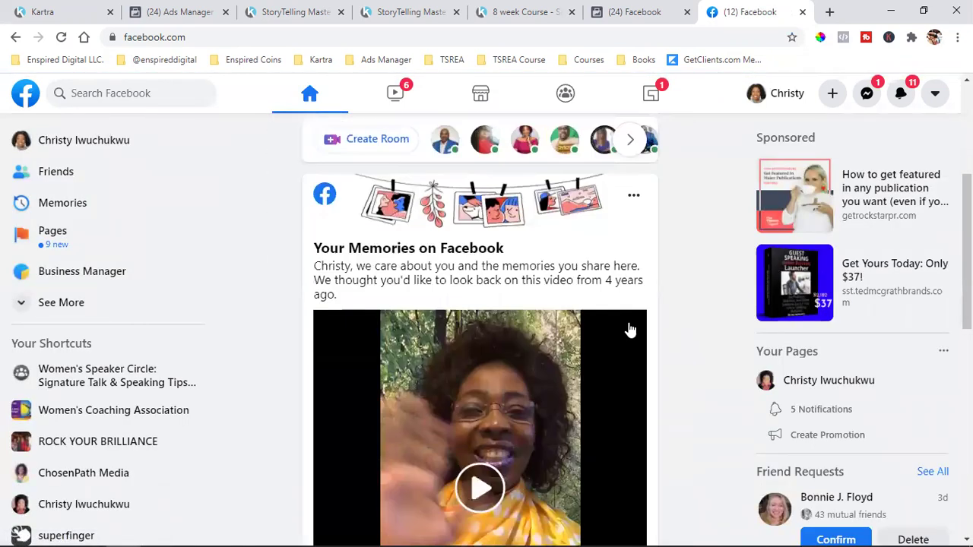
pyautogui.scroll(-5, 631, 327)
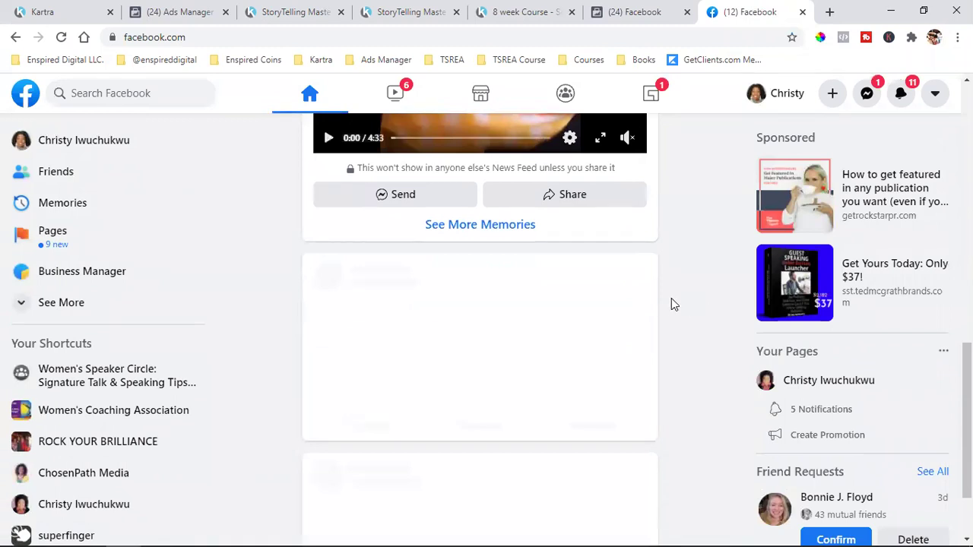
pyautogui.scroll(-2, 672, 303)
pyautogui.scroll(-9, 671, 303)
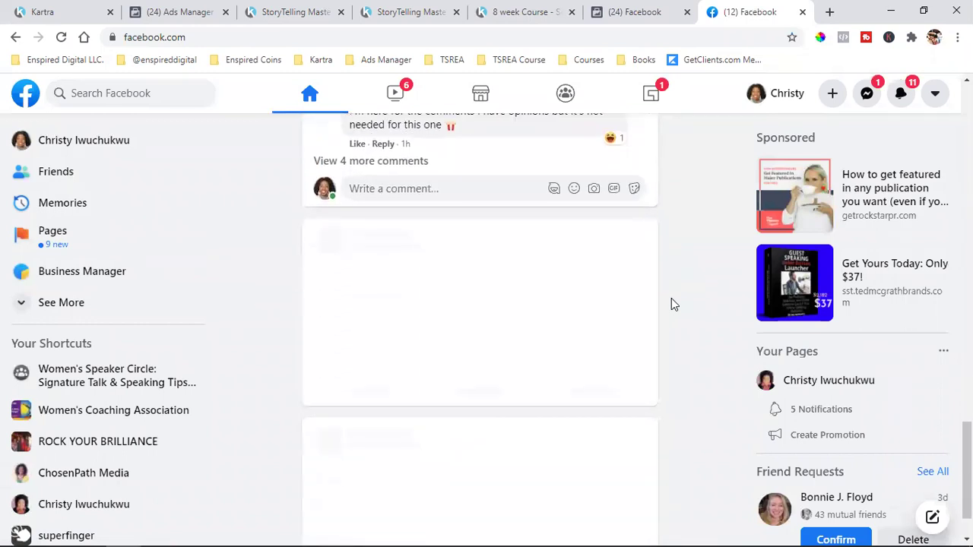
pyautogui.scroll(-2, 673, 304)
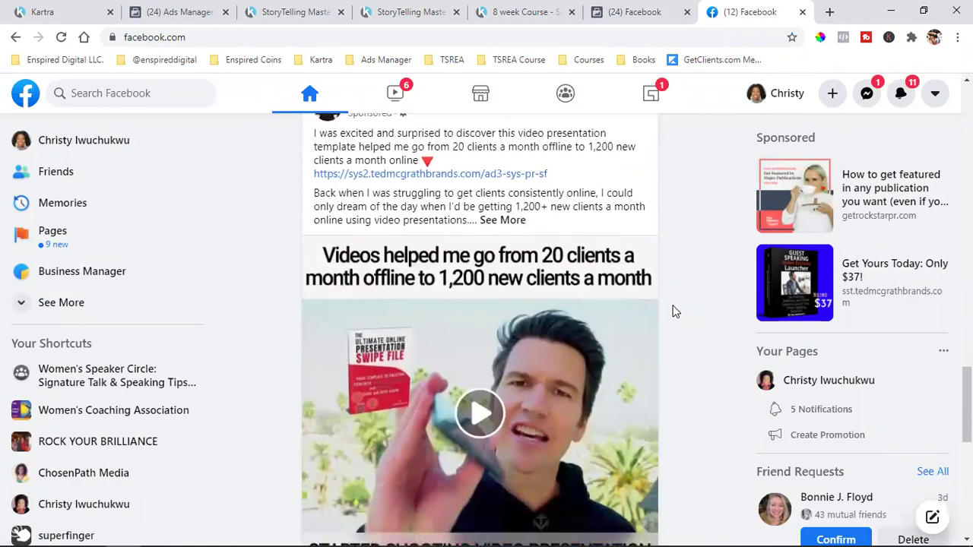
pyautogui.scroll(1, 673, 311)
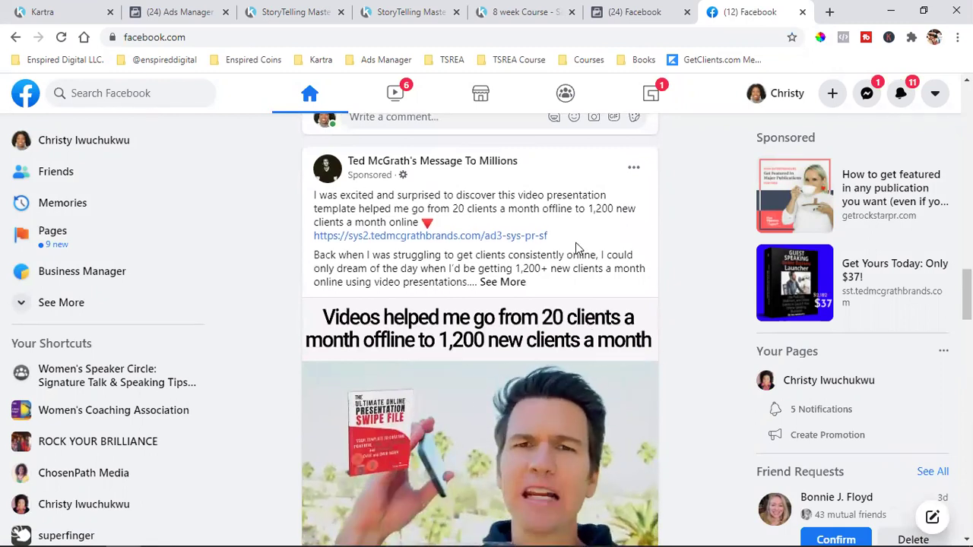
pyautogui.scroll(-3, 575, 248)
pyautogui.scroll(-1, 414, 319)
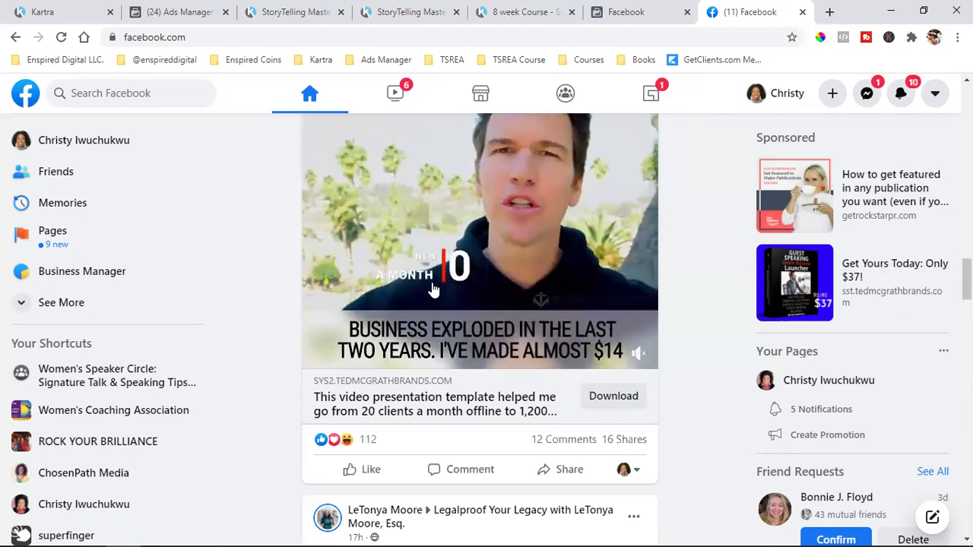
# - Open the ad's swipe file landing page and confirm its two Facebook pixels with Pixel Helper
pyautogui.click(623, 396)
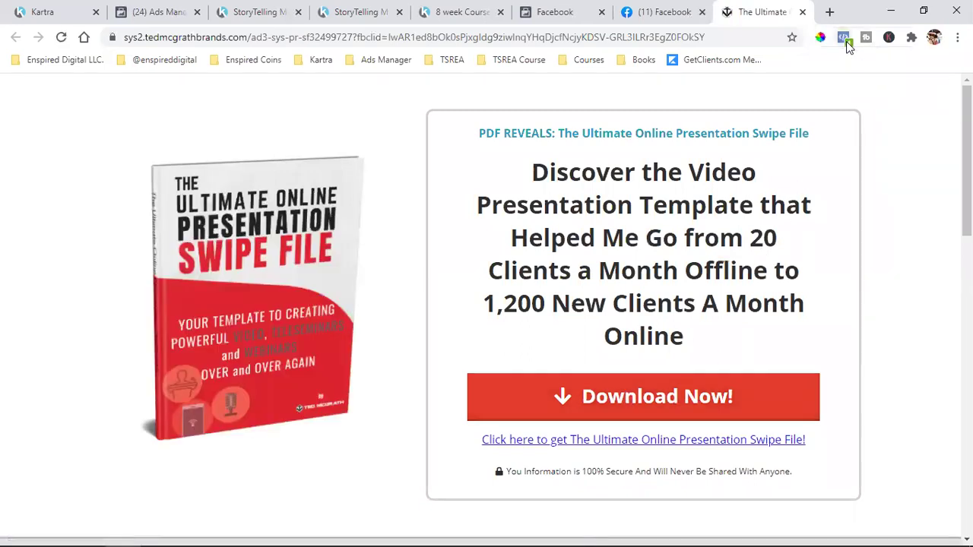
pyautogui.click(846, 41)
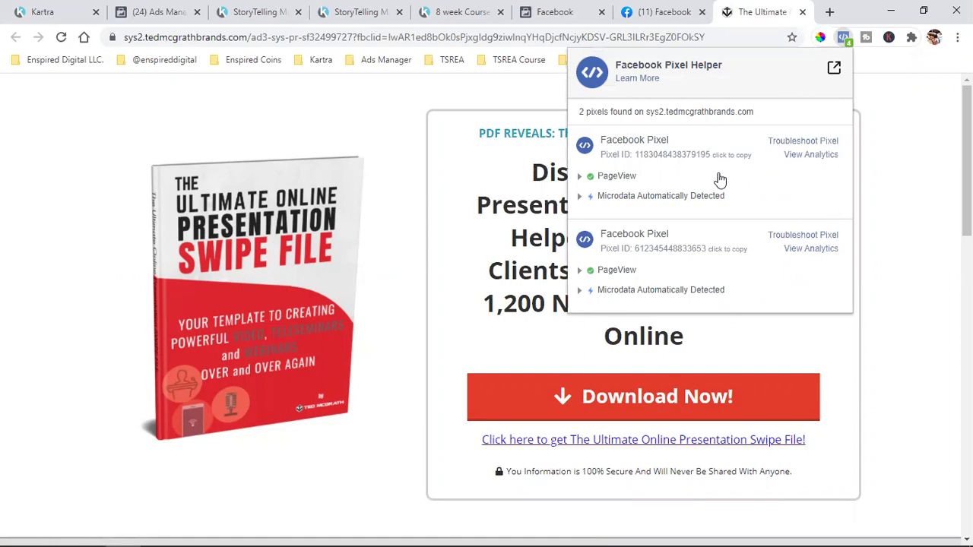
pyautogui.click(905, 172)
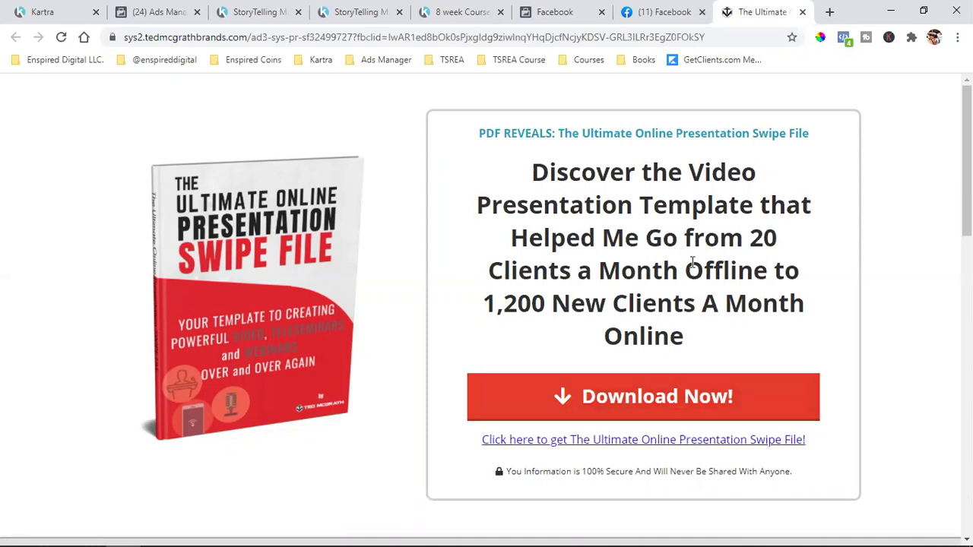
# - Submit an e-mail address in the swipe file Download Now form and return to the offer page
pyautogui.click(577, 389)
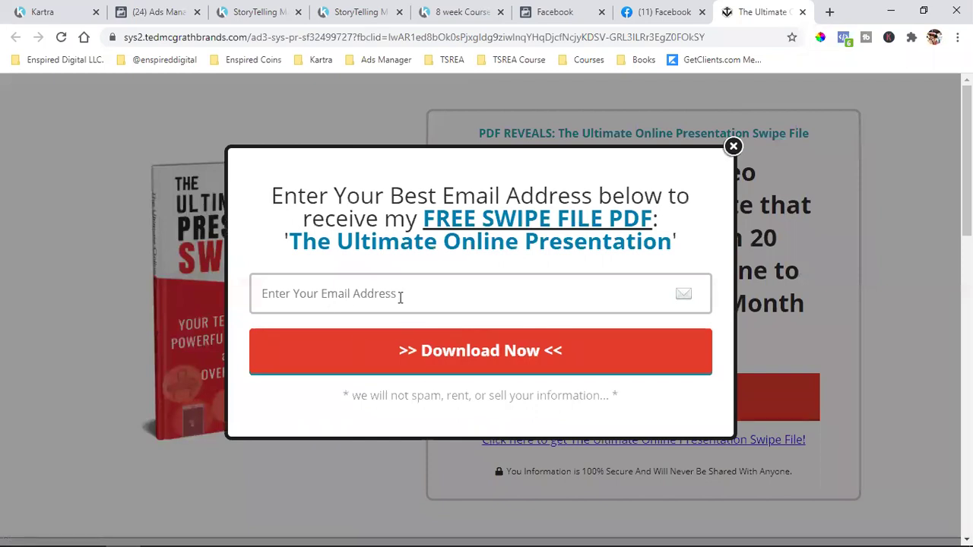
pyautogui.click(400, 297)
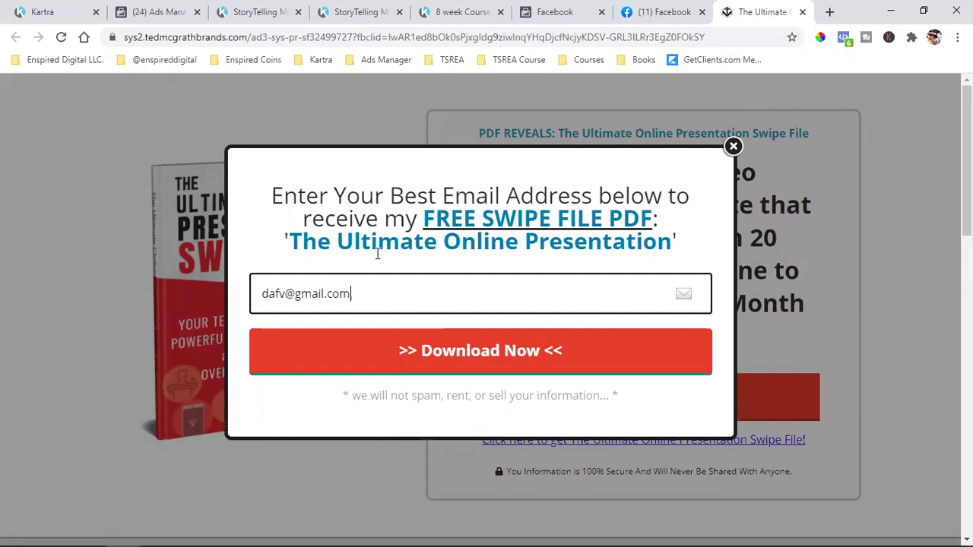
pyautogui.click(461, 368)
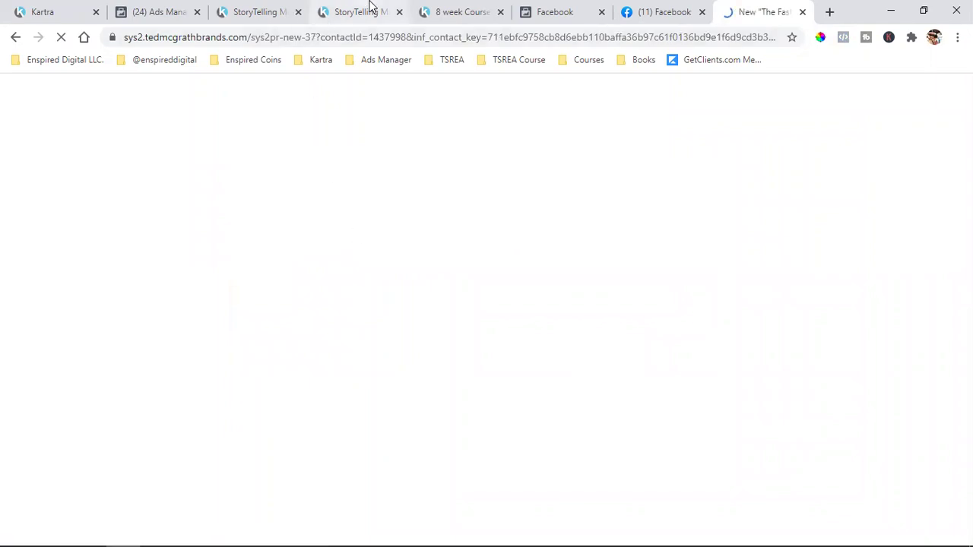
pyautogui.click(368, 12)
pyautogui.click(755, 9)
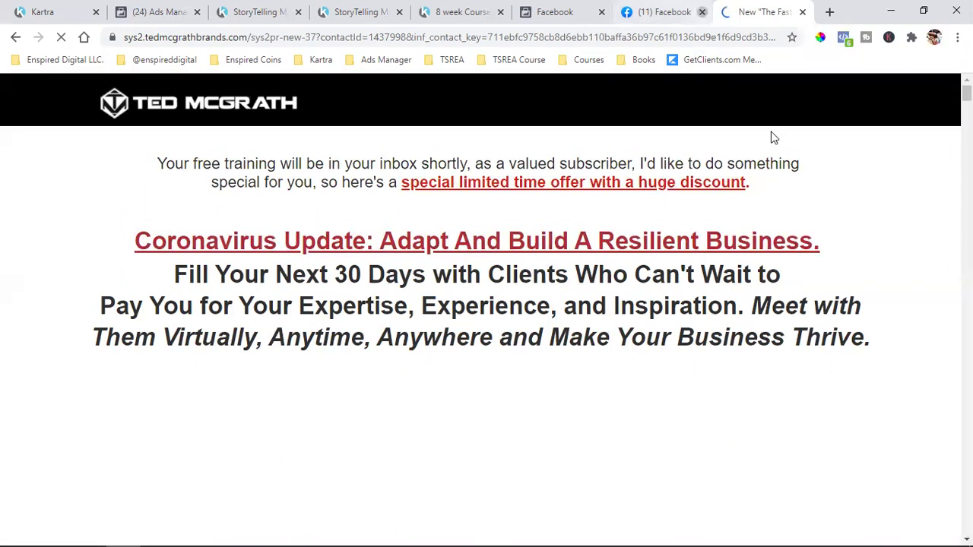
pyautogui.click(844, 38)
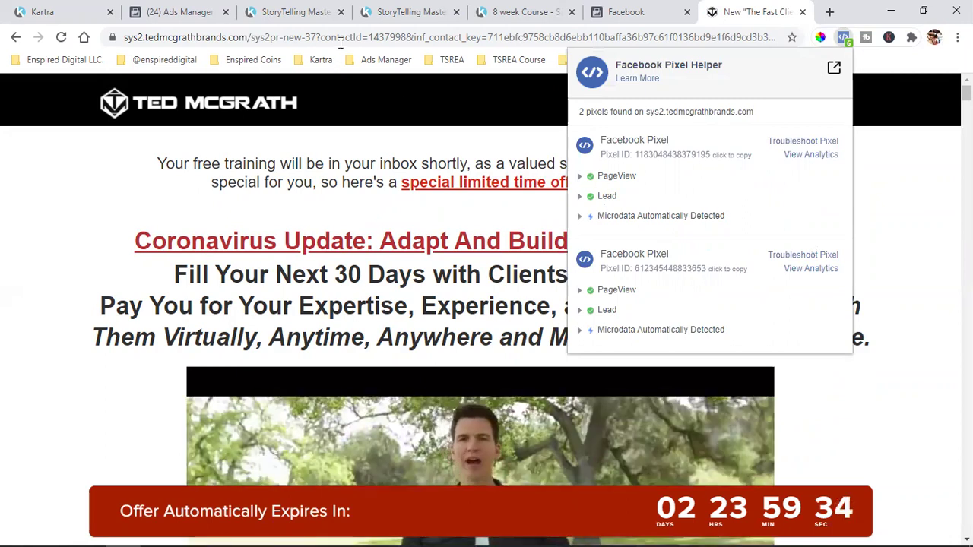
pyautogui.doubleClick(340, 37)
pyautogui.click(340, 37)
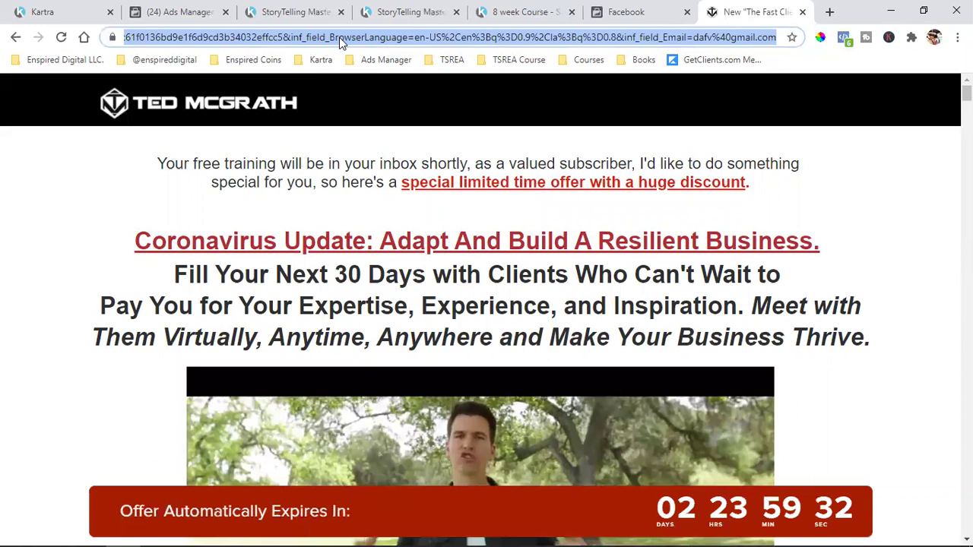
pyautogui.doubleClick(339, 37)
pyautogui.click(339, 37)
pyautogui.doubleClick(339, 38)
pyautogui.click(339, 38)
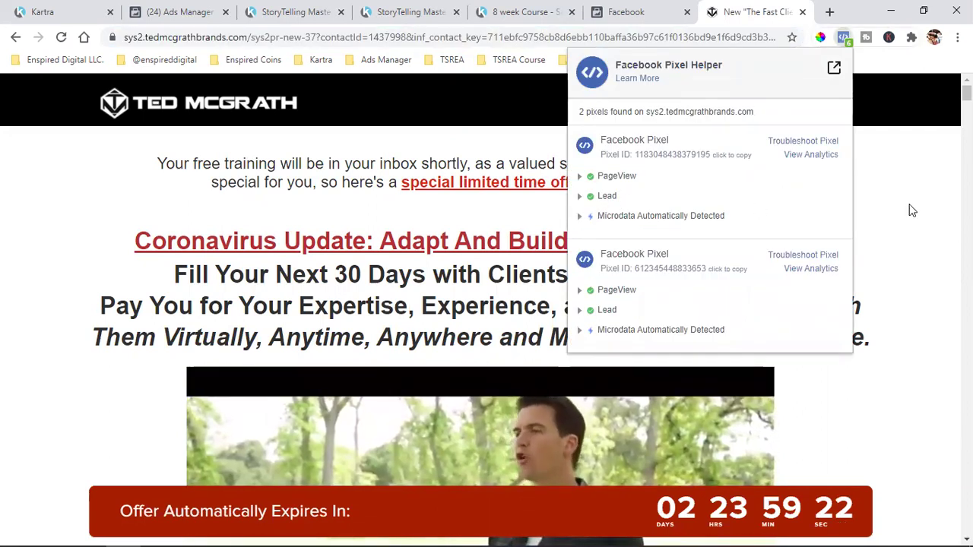
pyautogui.click(873, 239)
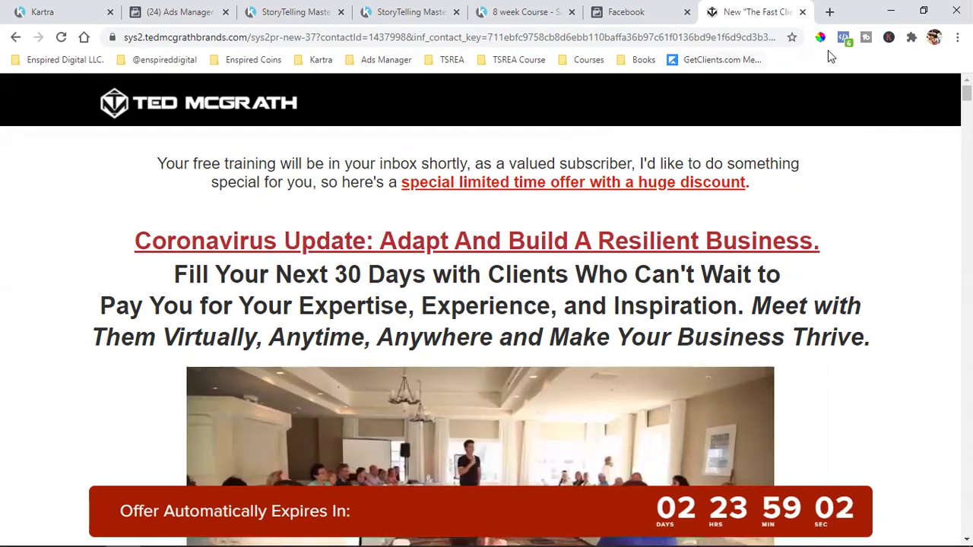
pyautogui.click(541, 39)
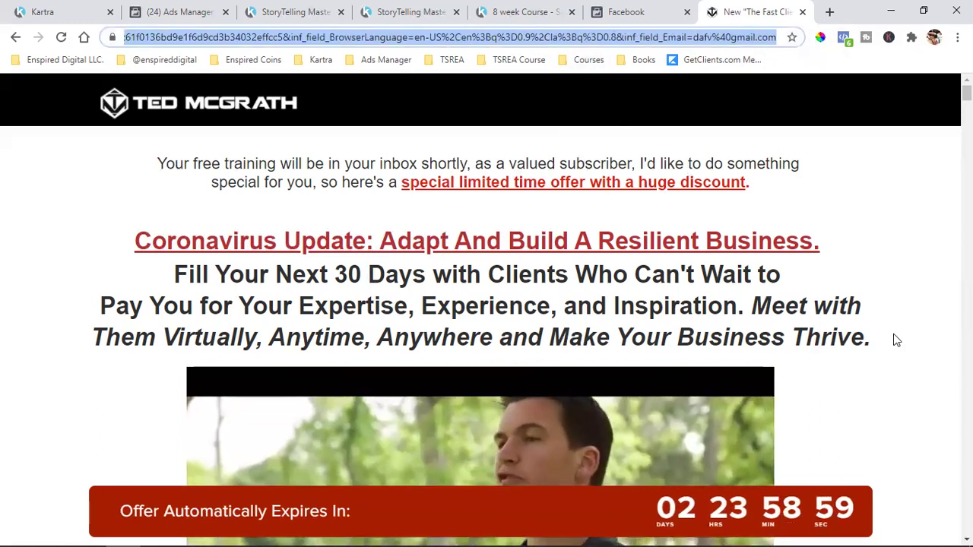
pyautogui.click(896, 339)
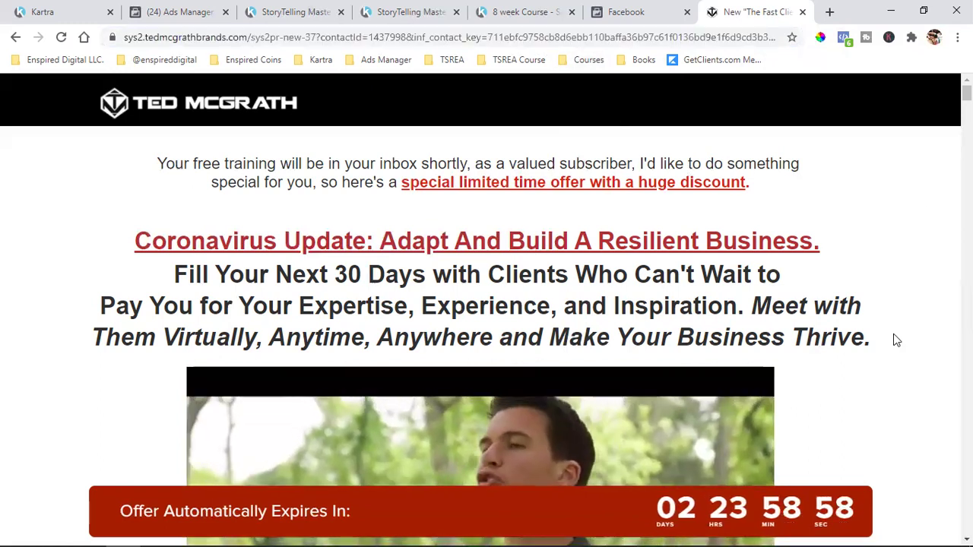
pyautogui.scroll(-3, 894, 339)
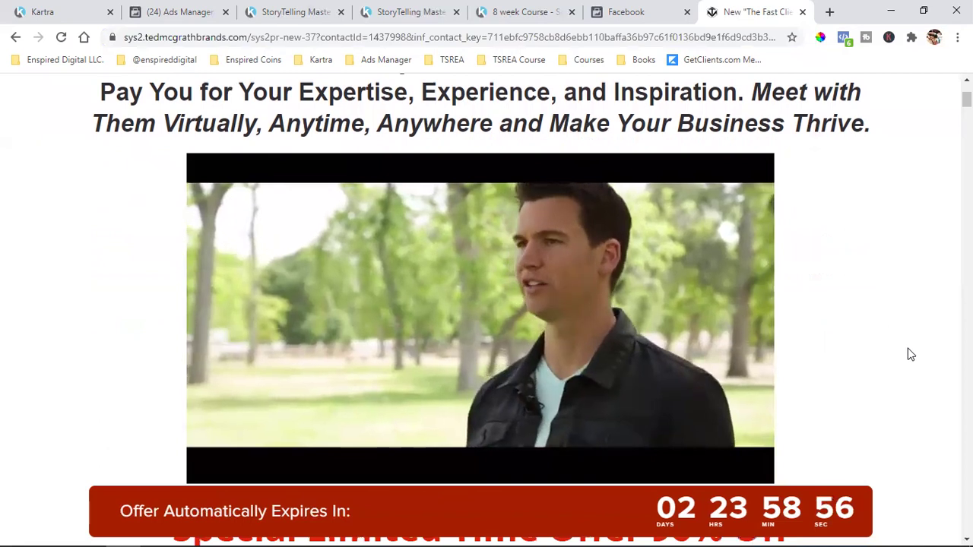
pyautogui.scroll(3, 909, 354)
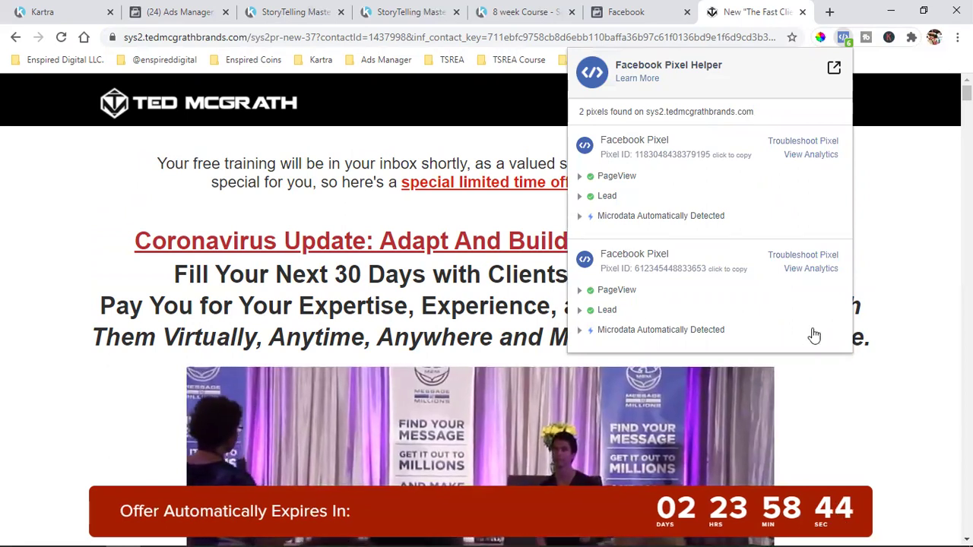
pyautogui.scroll(-3, 886, 290)
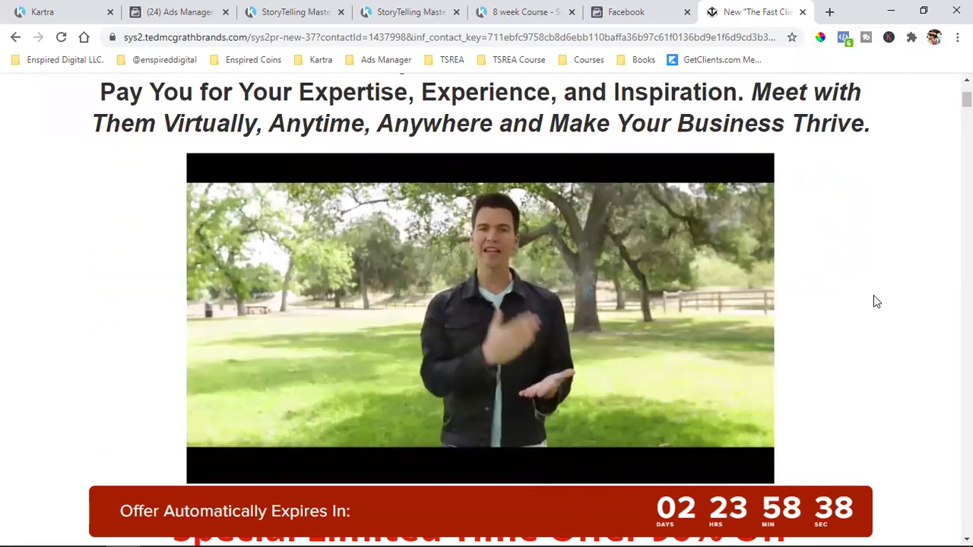
pyautogui.scroll(3, 876, 302)
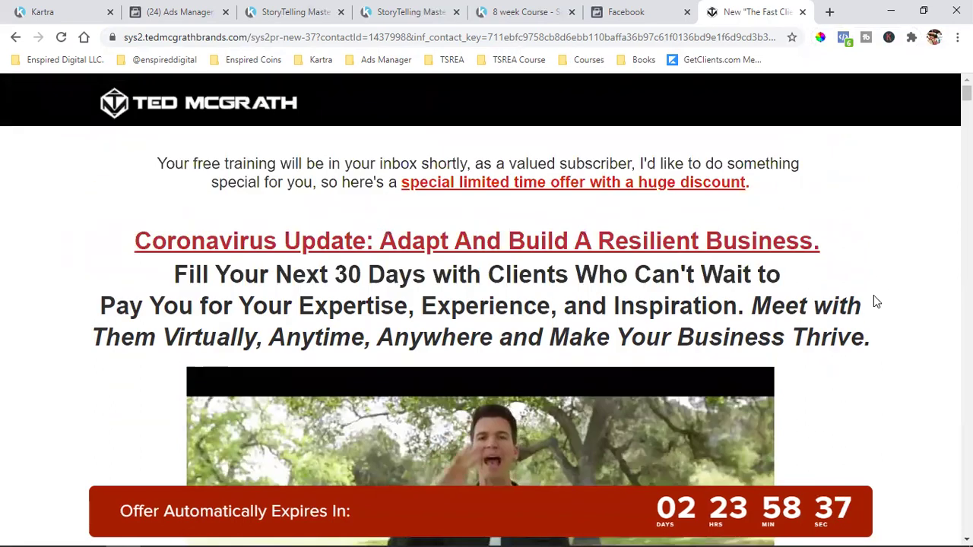
pyautogui.click(843, 36)
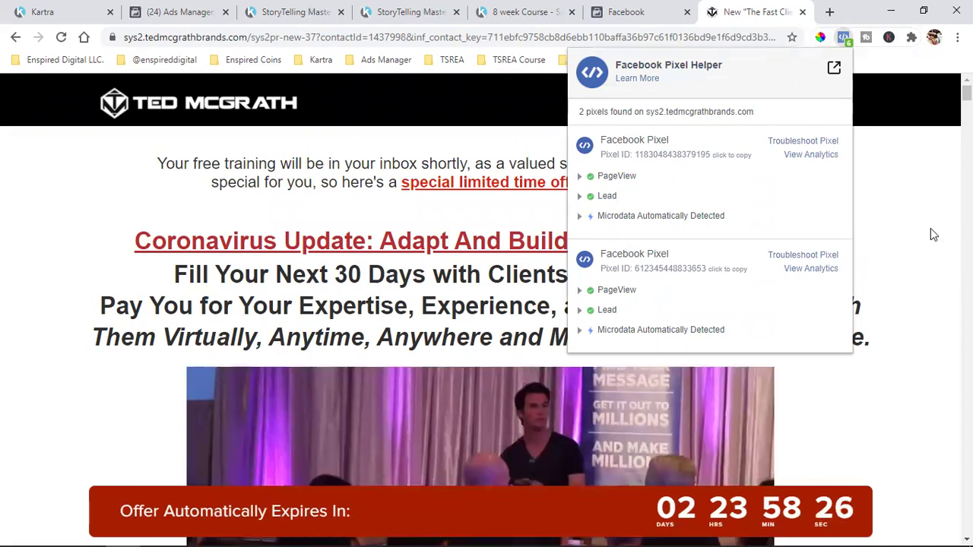
pyautogui.click(907, 309)
pyautogui.scroll(-3, 907, 310)
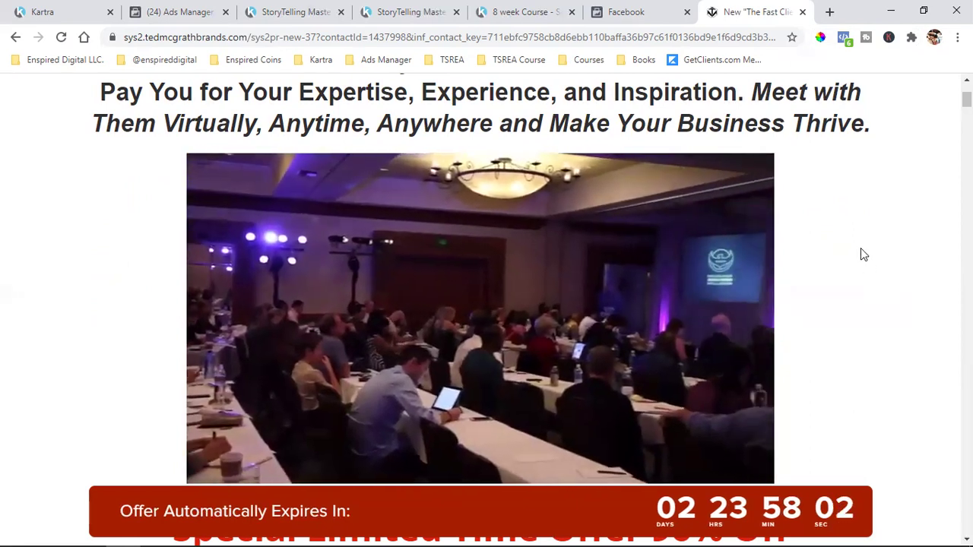
pyautogui.scroll(3, 869, 311)
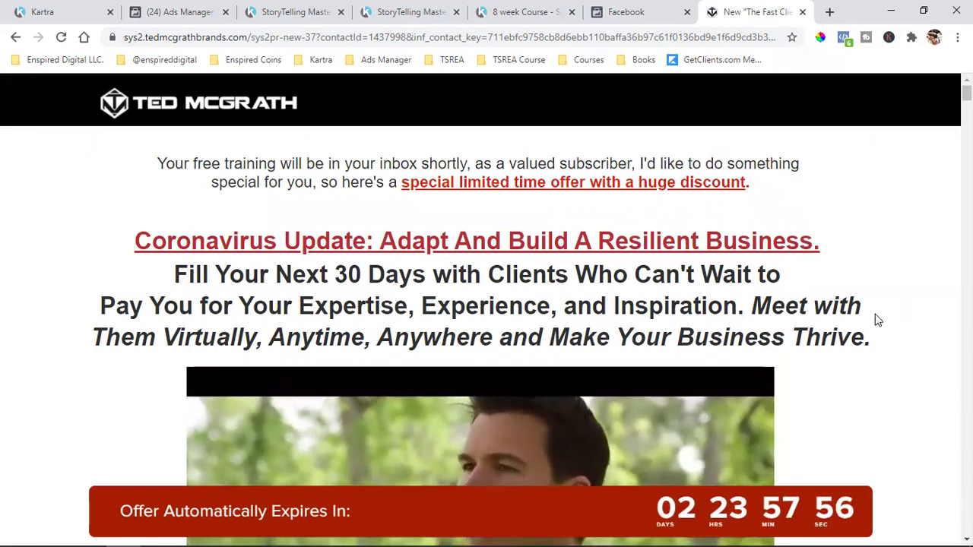
pyautogui.scroll(-2, 878, 320)
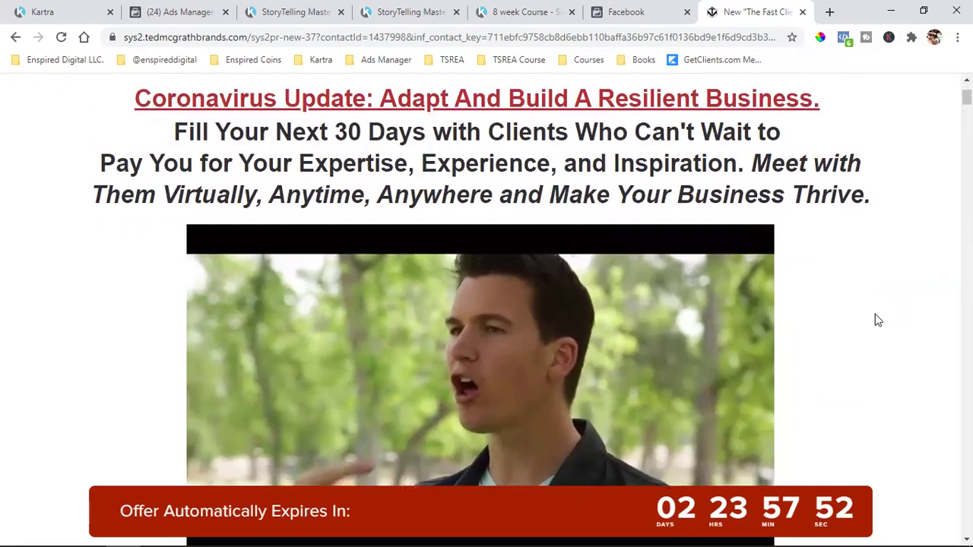
pyautogui.scroll(-2, 879, 320)
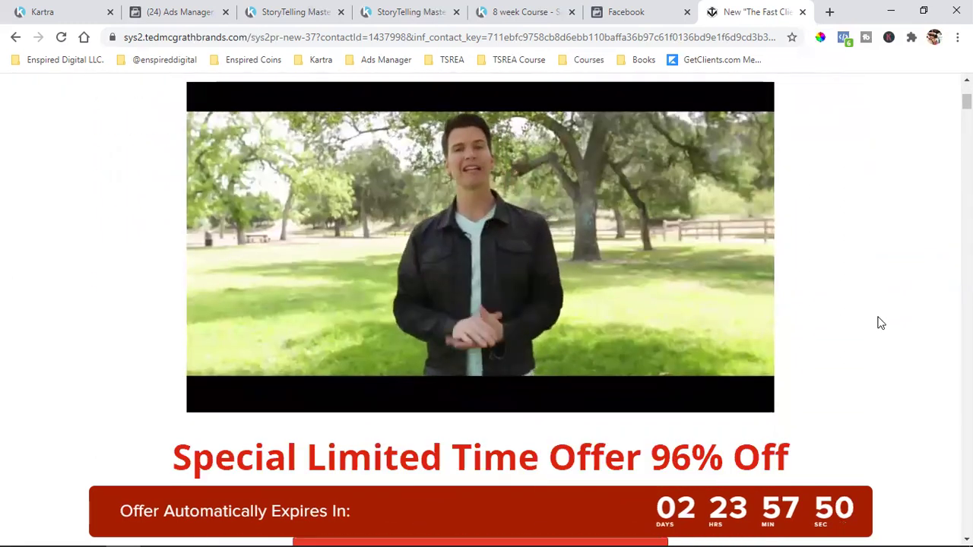
pyautogui.scroll(-3, 667, 231)
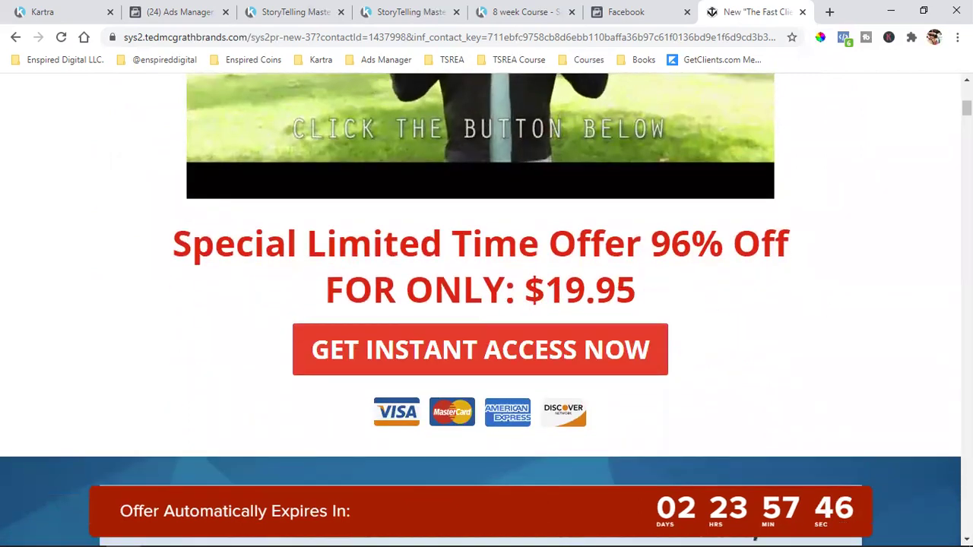
pyautogui.scroll(4, 487, 304)
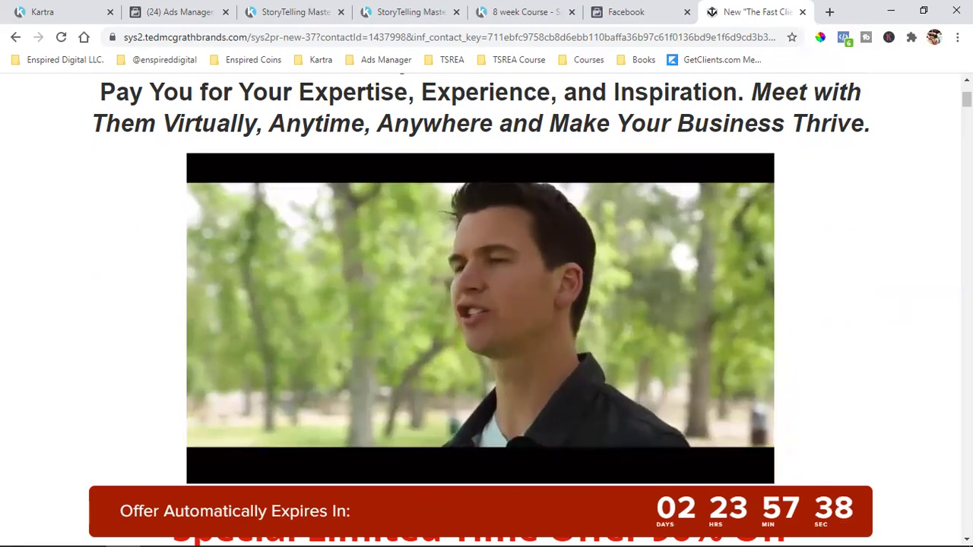
pyautogui.scroll(3, 486, 304)
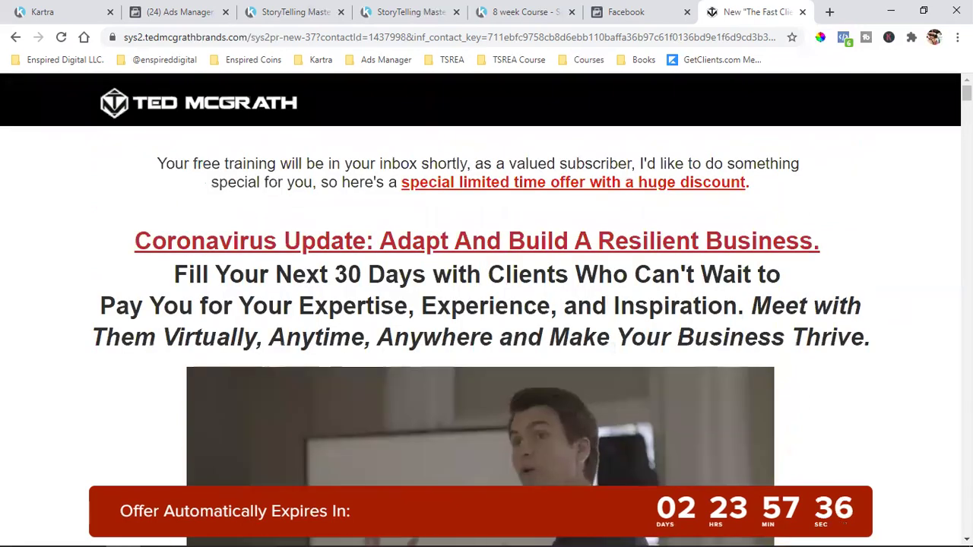
pyautogui.scroll(-3, 505, 269)
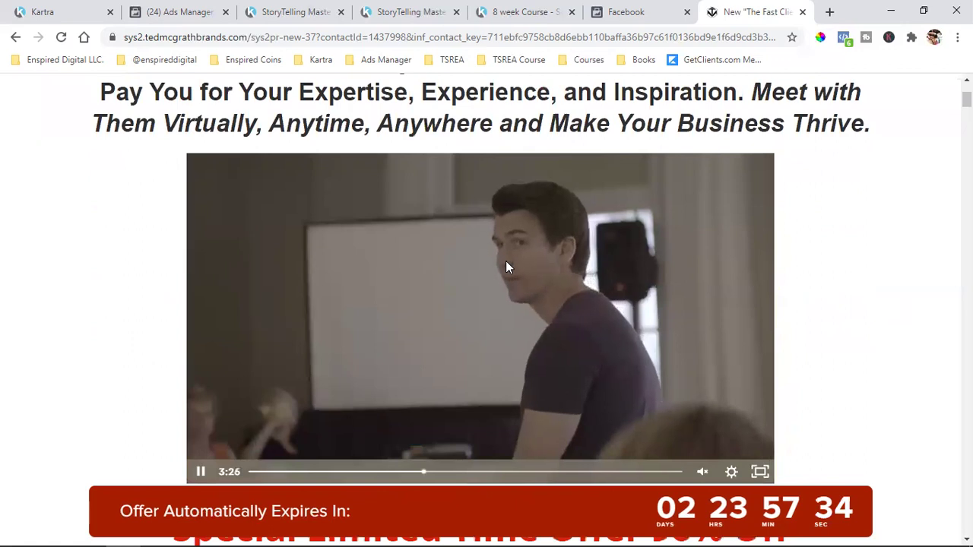
pyautogui.scroll(-2, 506, 262)
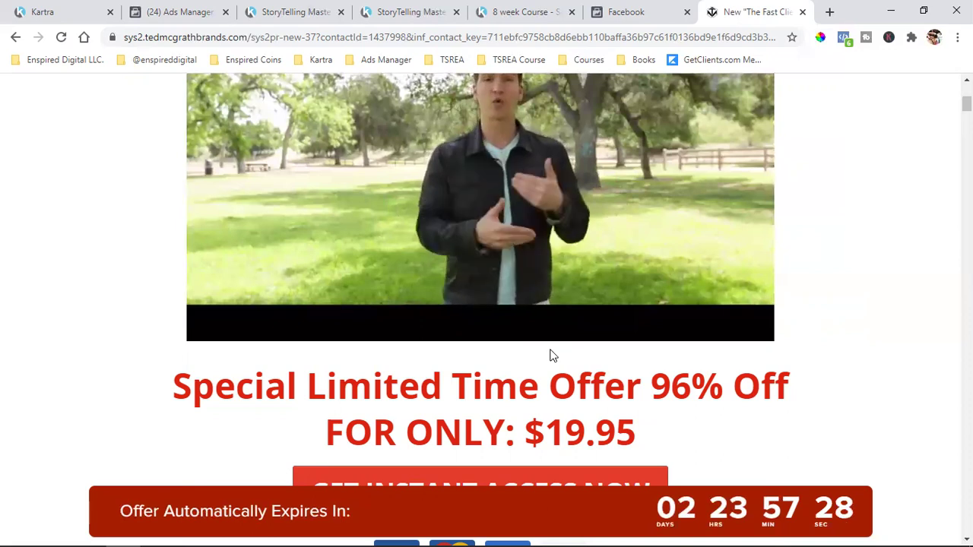
pyautogui.scroll(-2, 551, 355)
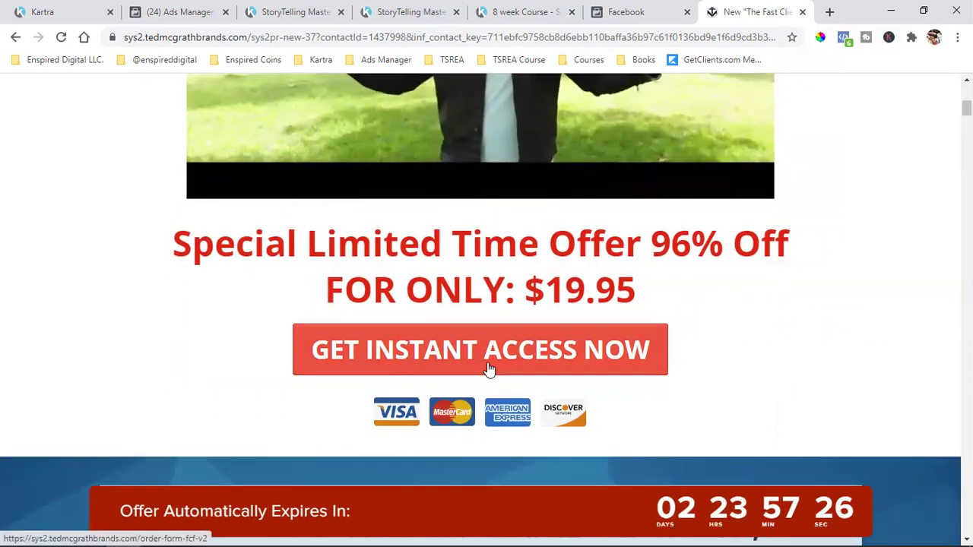
pyautogui.scroll(4, 489, 369)
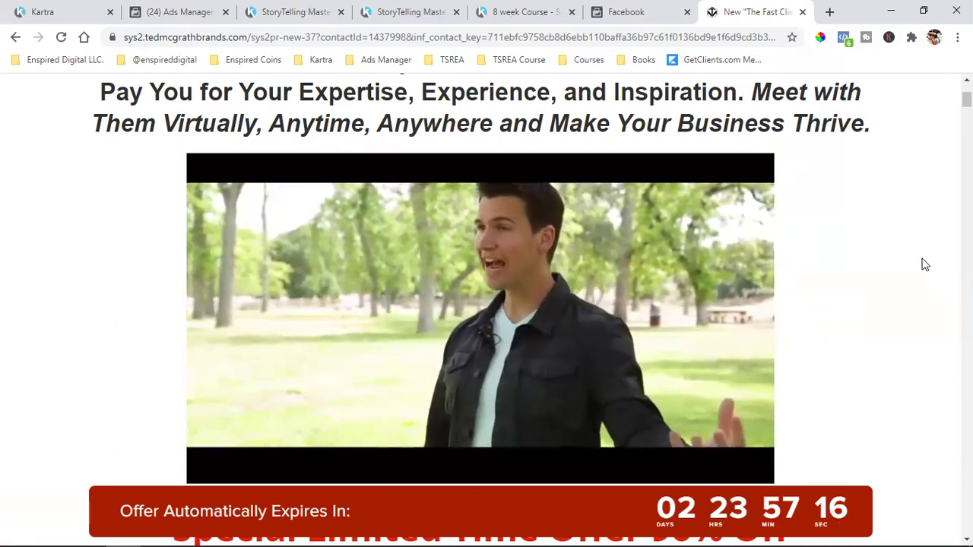
pyautogui.scroll(-2, 925, 264)
pyautogui.scroll(-1, 926, 264)
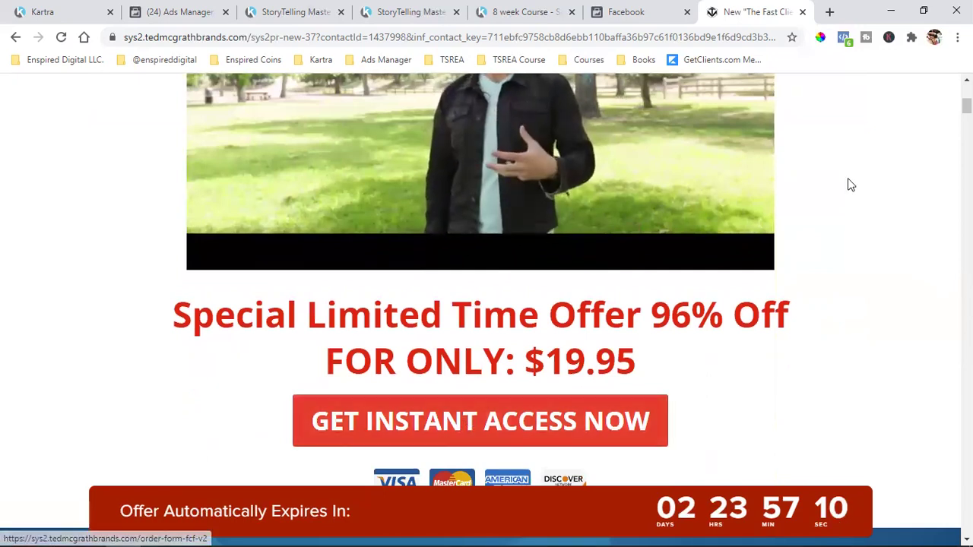
pyautogui.scroll(2, 915, 256)
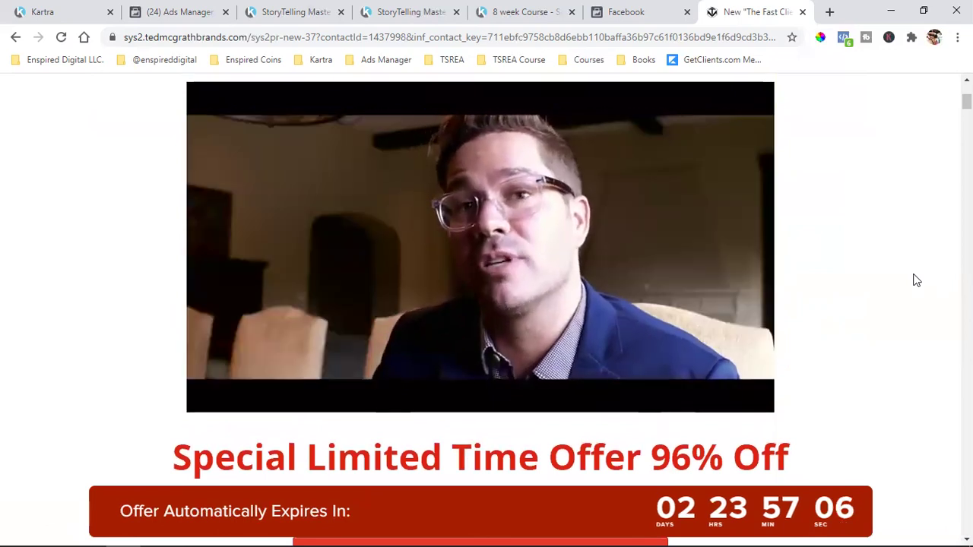
pyautogui.scroll(-2, 915, 279)
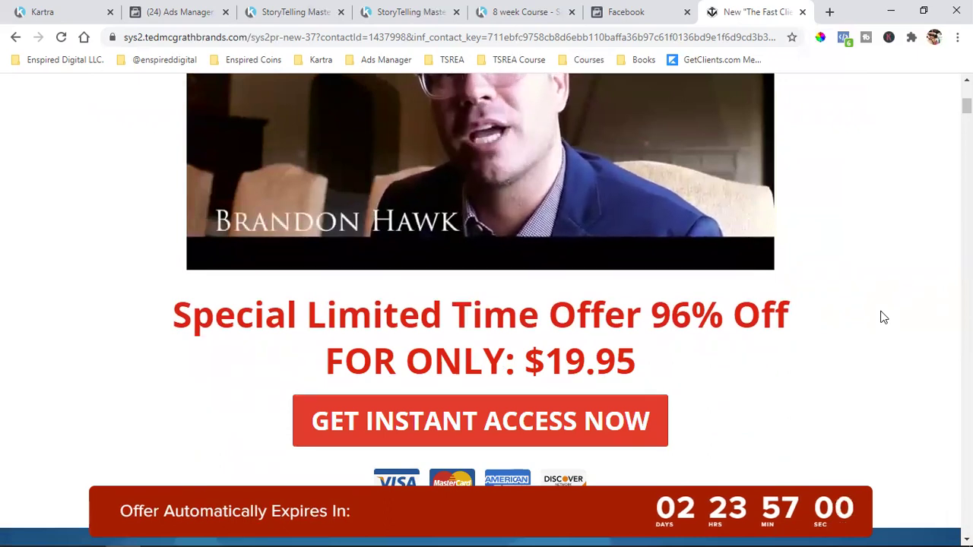
pyautogui.scroll(4, 883, 318)
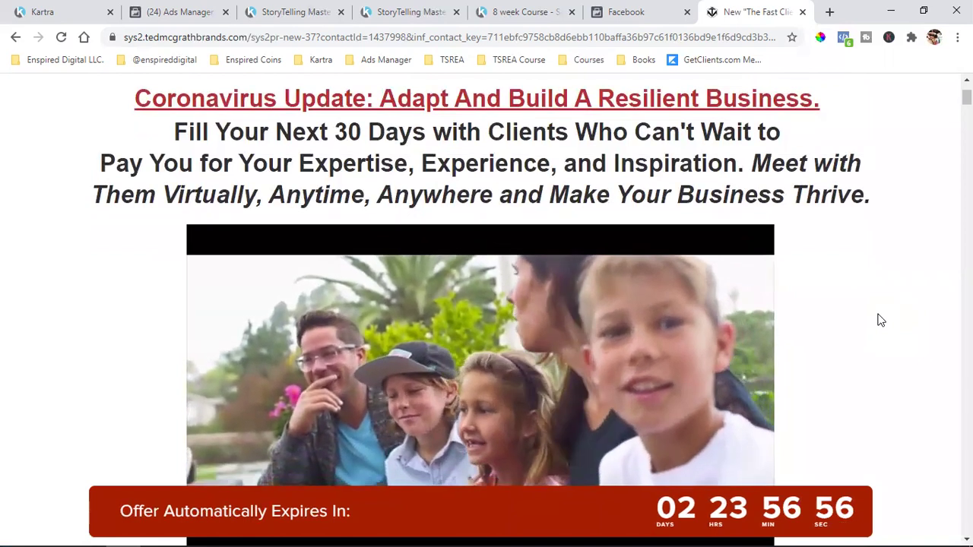
pyautogui.scroll(-2, 881, 320)
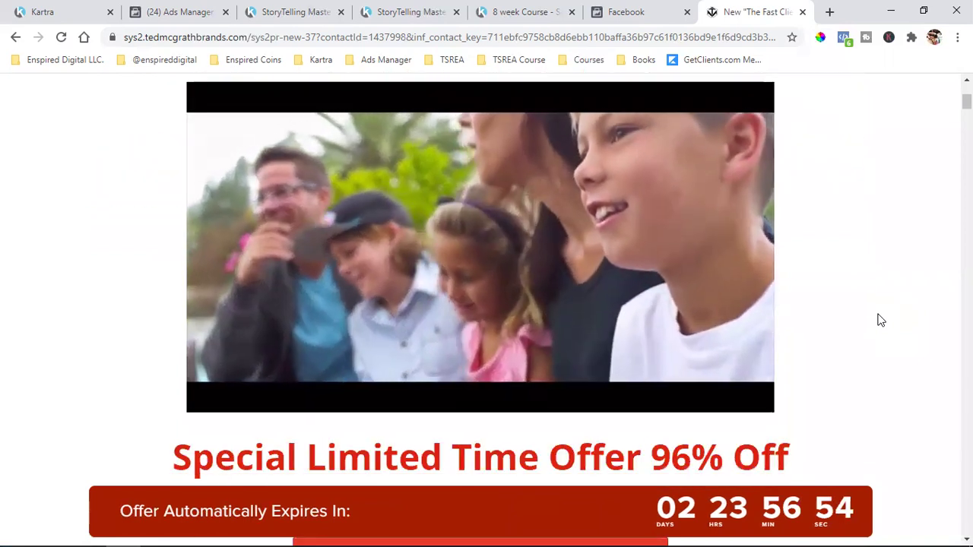
pyautogui.scroll(2, 880, 320)
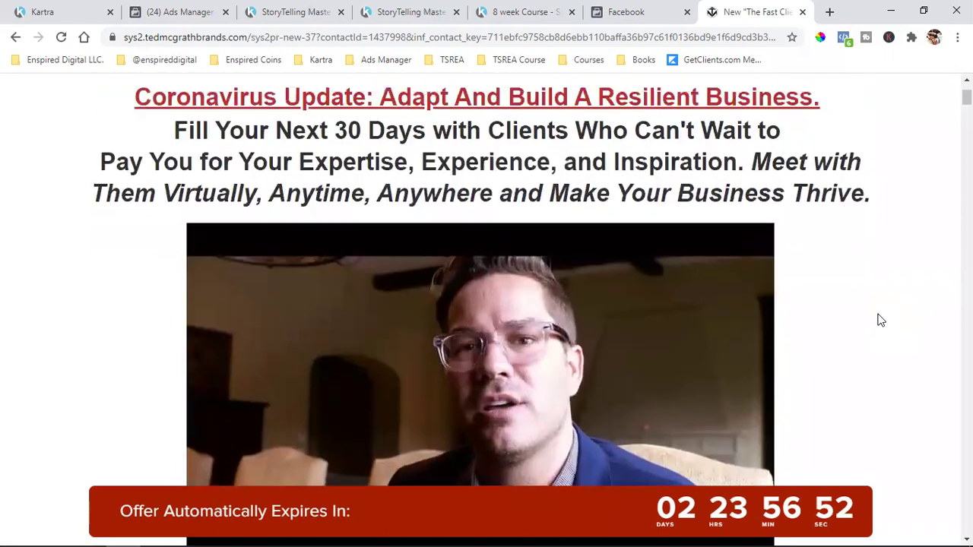
pyautogui.scroll(-4, 880, 320)
pyautogui.moveTo(545, 361); pyautogui.dragTo(616, 361)
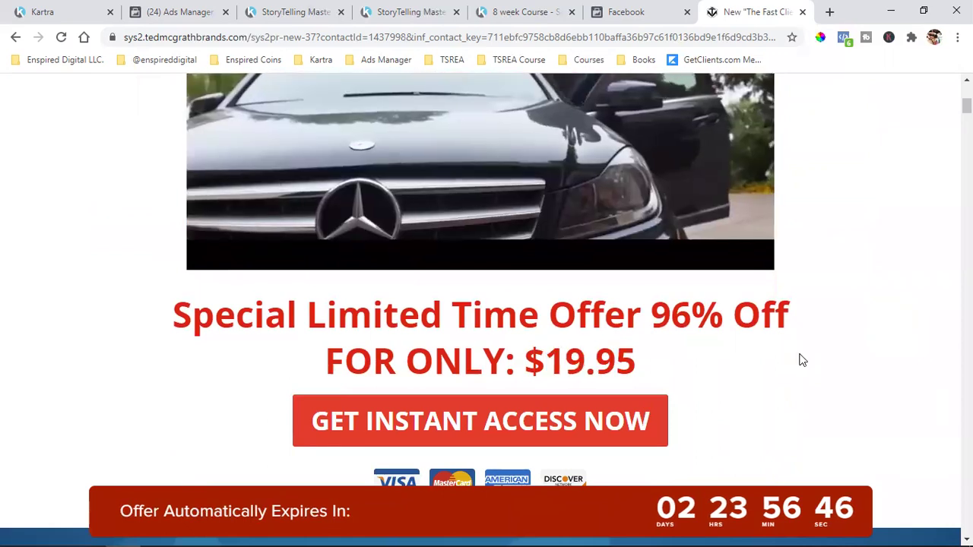
pyautogui.scroll(3, 799, 358)
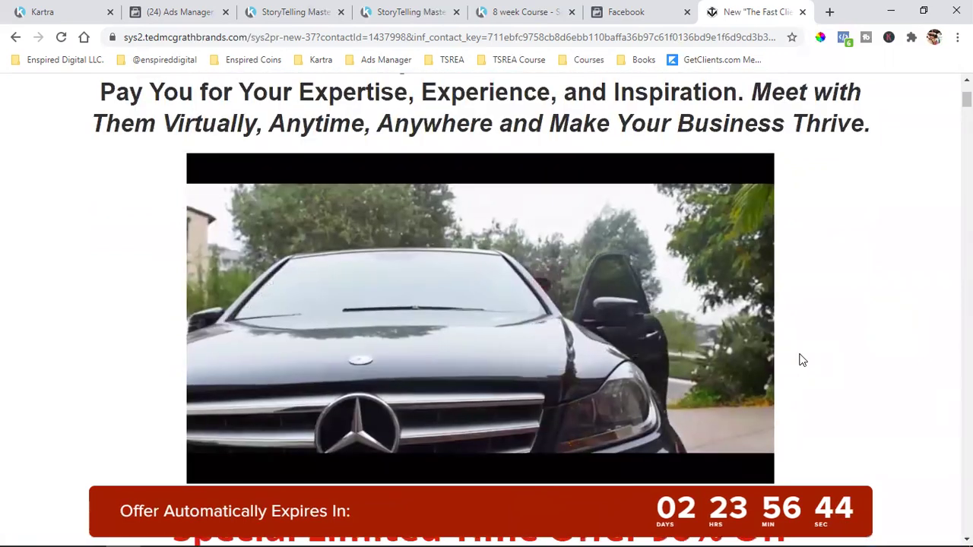
pyautogui.scroll(-2, 811, 348)
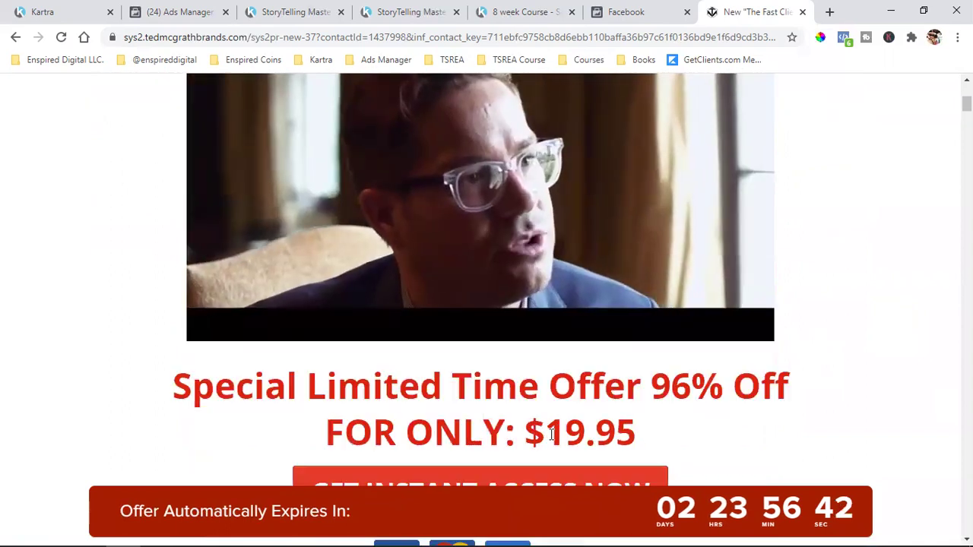
pyautogui.moveTo(545, 433); pyautogui.dragTo(836, 428)
pyautogui.scroll(2, 836, 422)
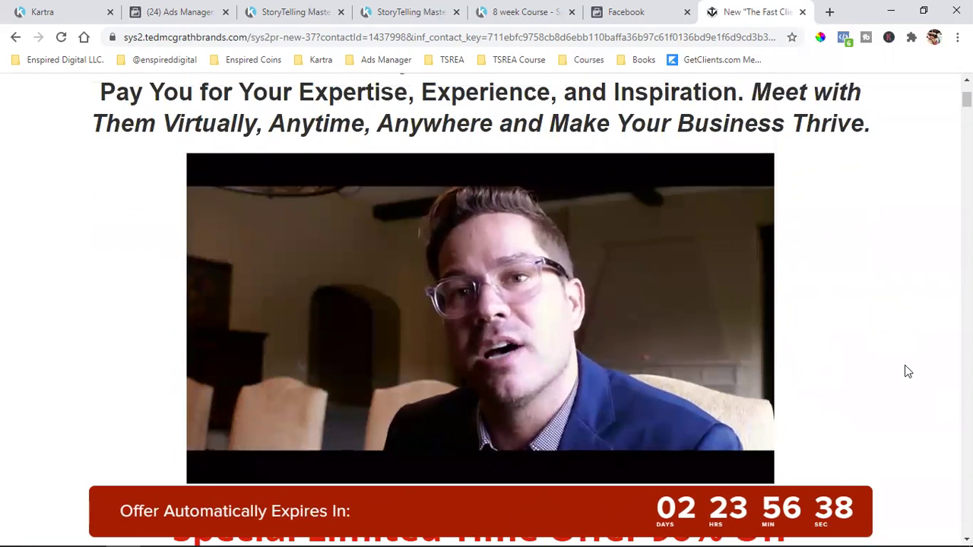
pyautogui.scroll(-1, 897, 384)
pyautogui.scroll(-2, 898, 388)
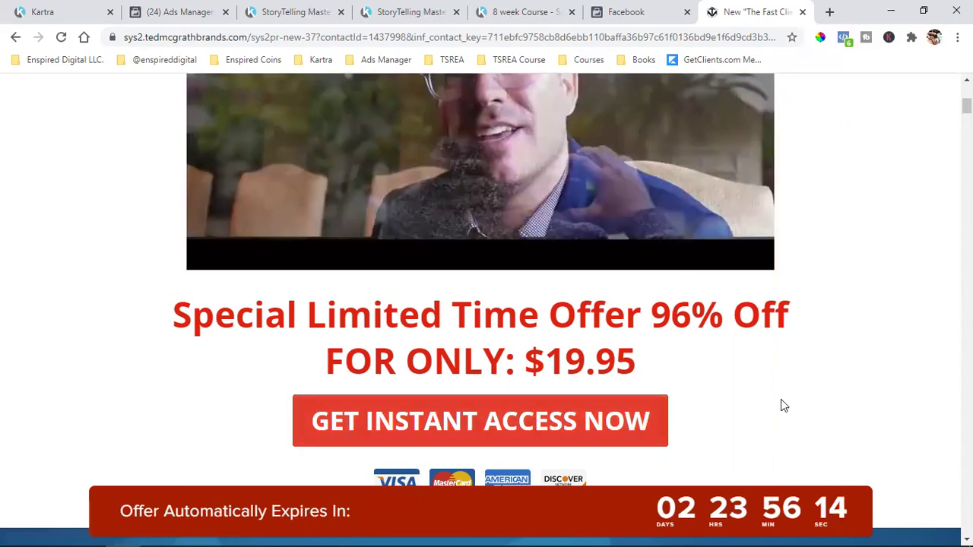
pyautogui.scroll(5, 781, 403)
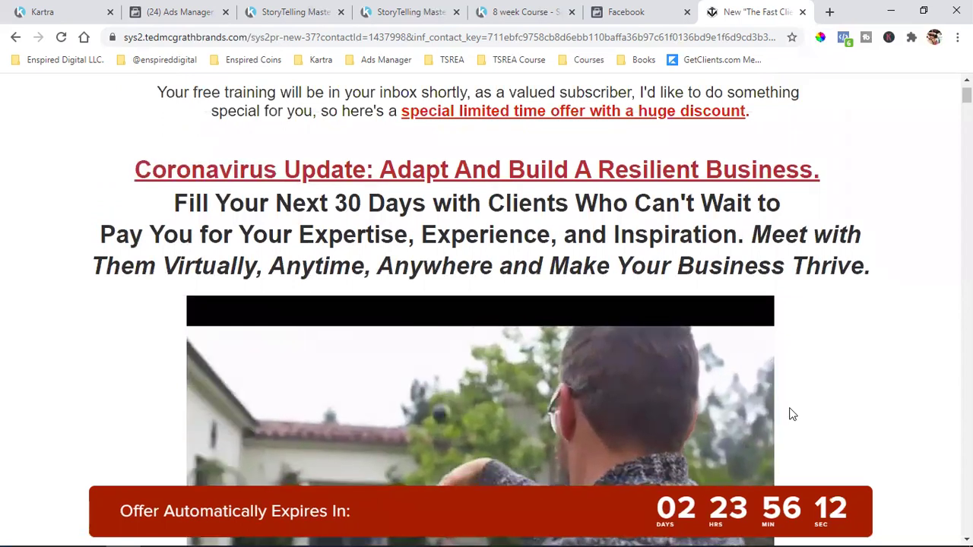
# - Review the offer page's detected pixels once more and close that tab
pyautogui.click(849, 39)
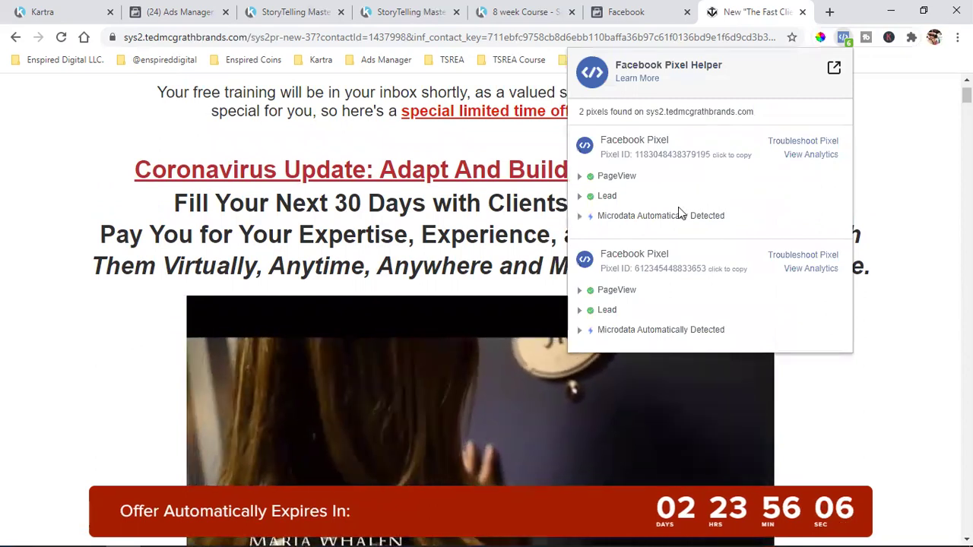
pyautogui.click(800, 12)
pyautogui.click(803, 13)
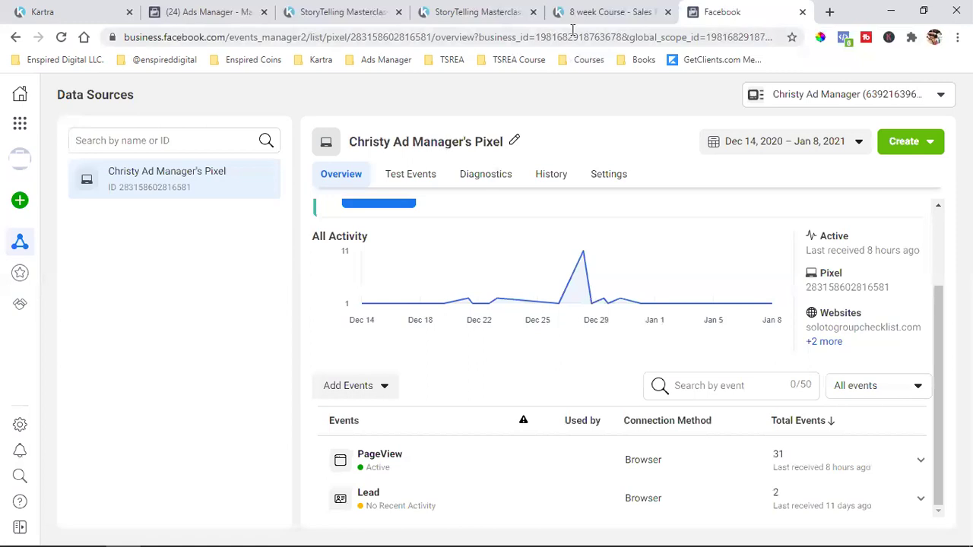
# - Glance at the 8 week Course and Ads Manager tabs, then open a new tab's bookmark folder
pyautogui.click(605, 9)
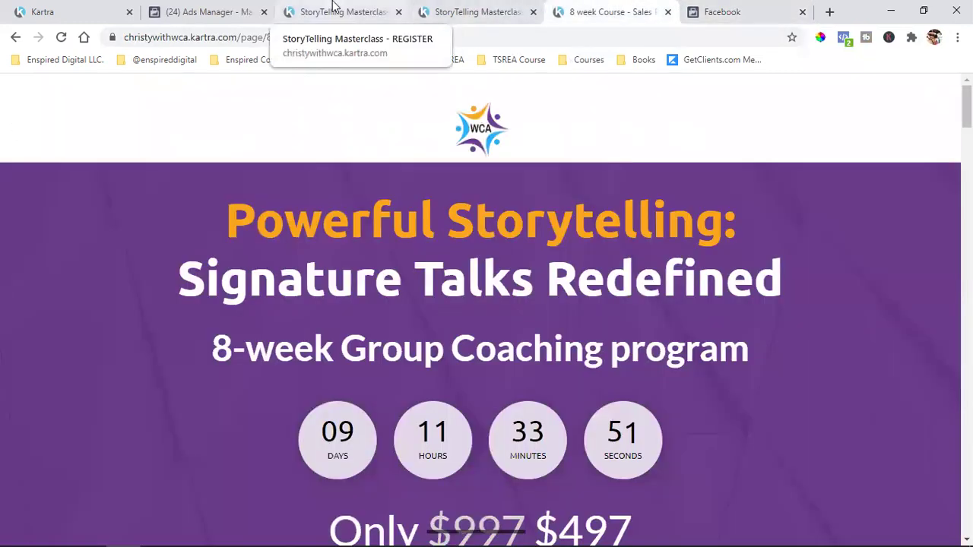
pyautogui.click(201, 11)
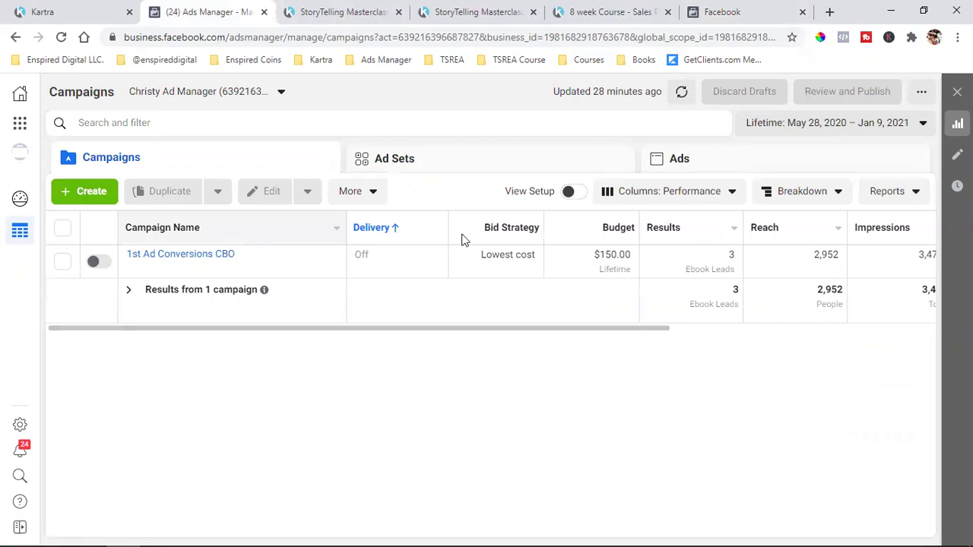
pyautogui.hotkey('ctrl', 't')
pyautogui.click(366, 60)
# - From the Facebook bookmark, go to the profile and open the womenscoachingassociation business Page
pyautogui.moveTo(156, 61)
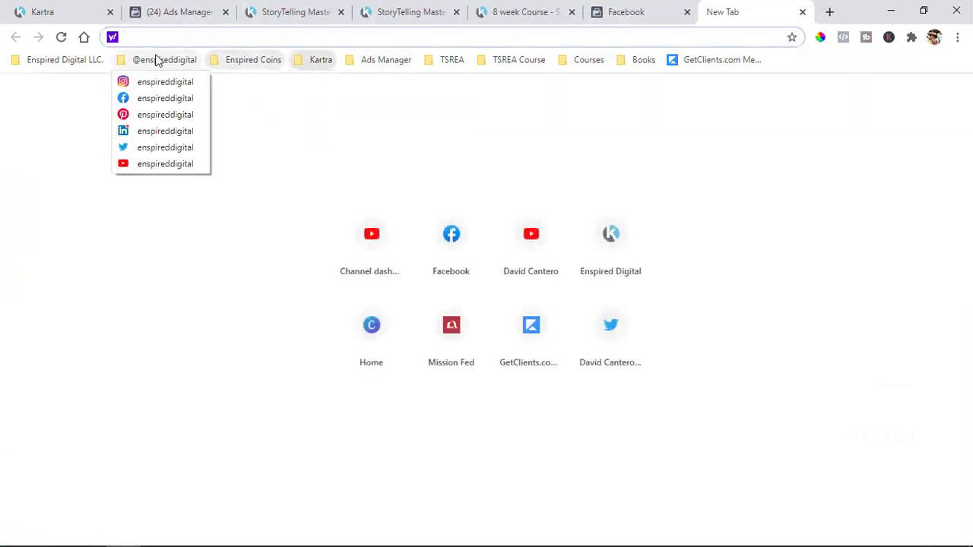
pyautogui.click(157, 99)
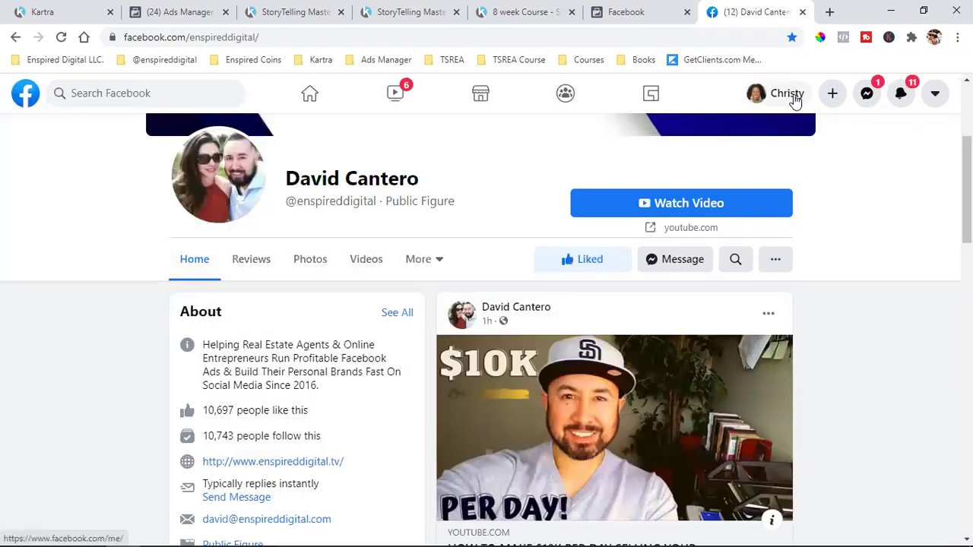
pyautogui.click(788, 94)
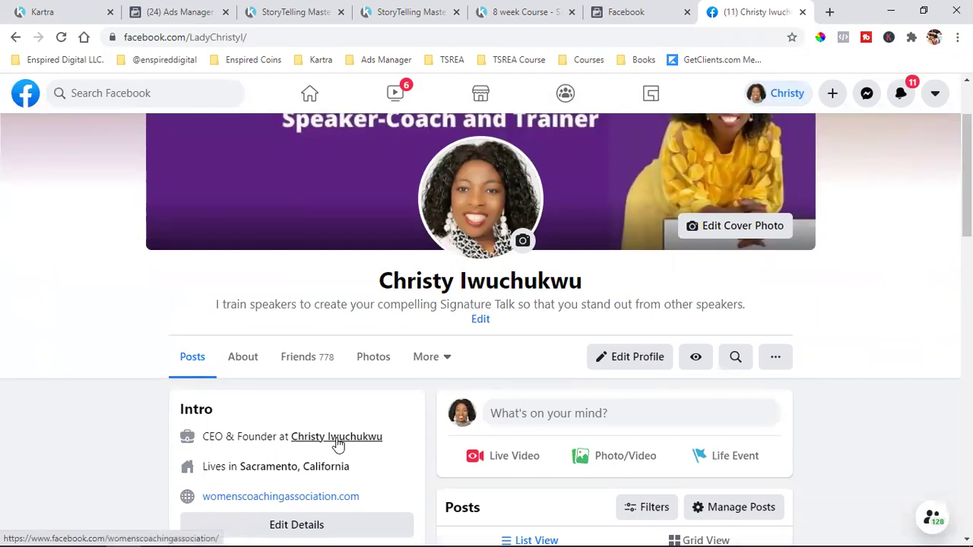
pyautogui.click(361, 443)
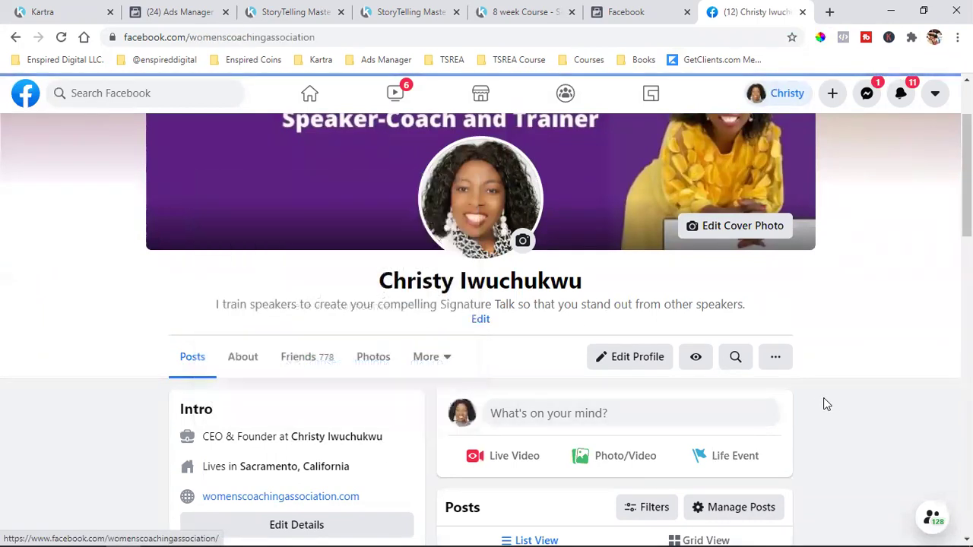
pyautogui.click(327, 438)
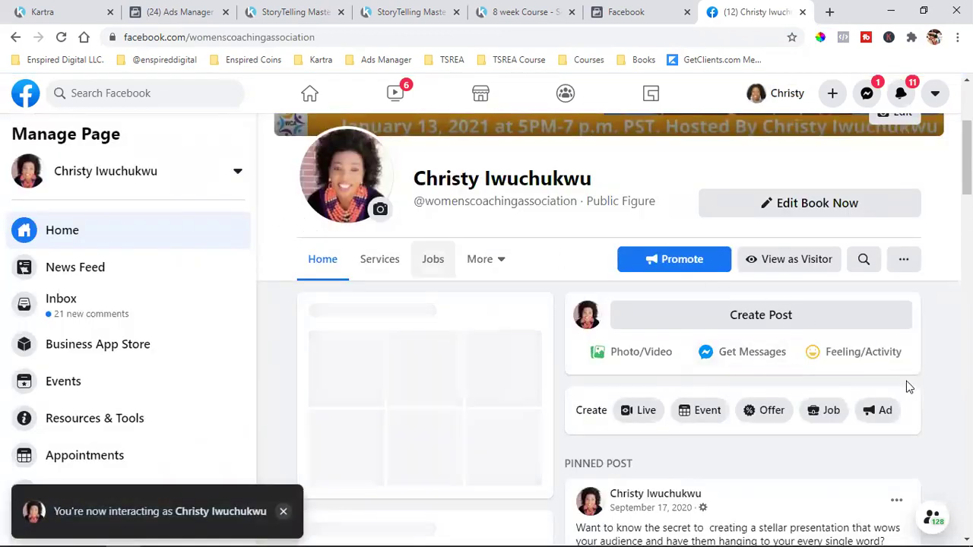
# - View the Page as a visitor and open the free Masterclass video post for editing
pyautogui.click(800, 261)
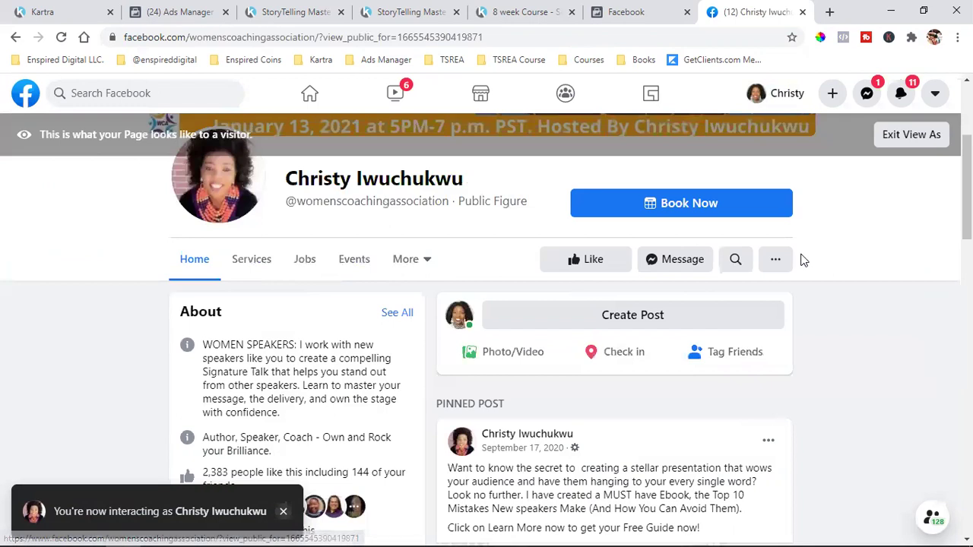
pyautogui.scroll(-4, 784, 334)
pyautogui.scroll(-7, 784, 355)
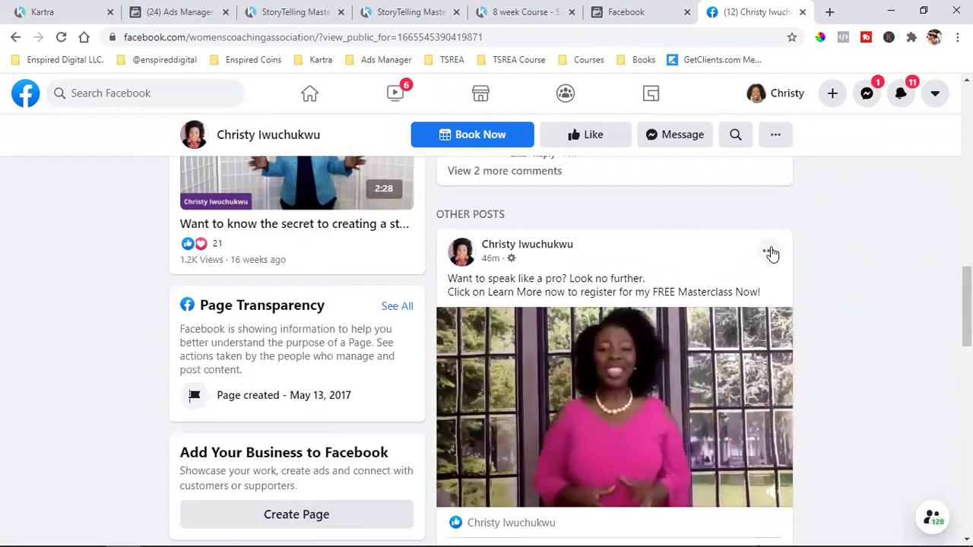
pyautogui.click(770, 253)
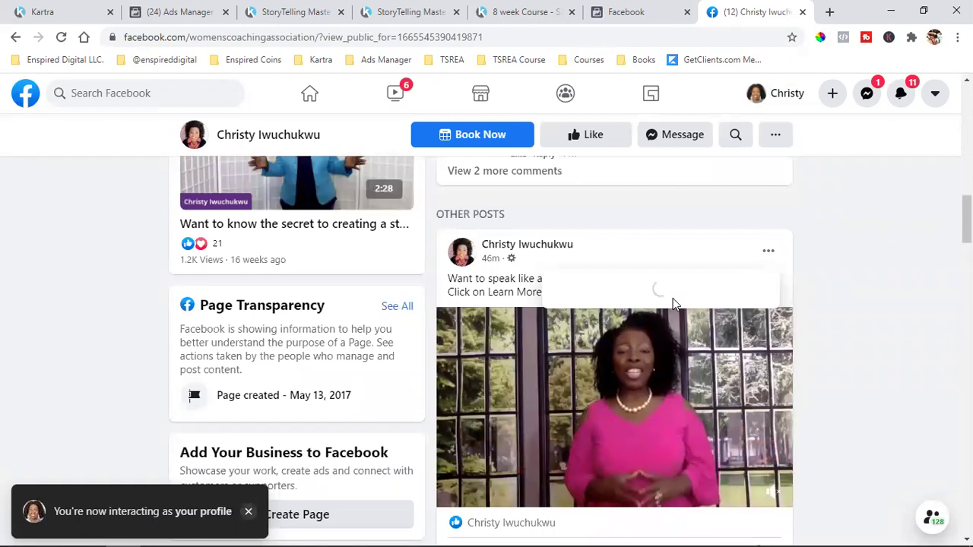
pyautogui.scroll(-1, 673, 324)
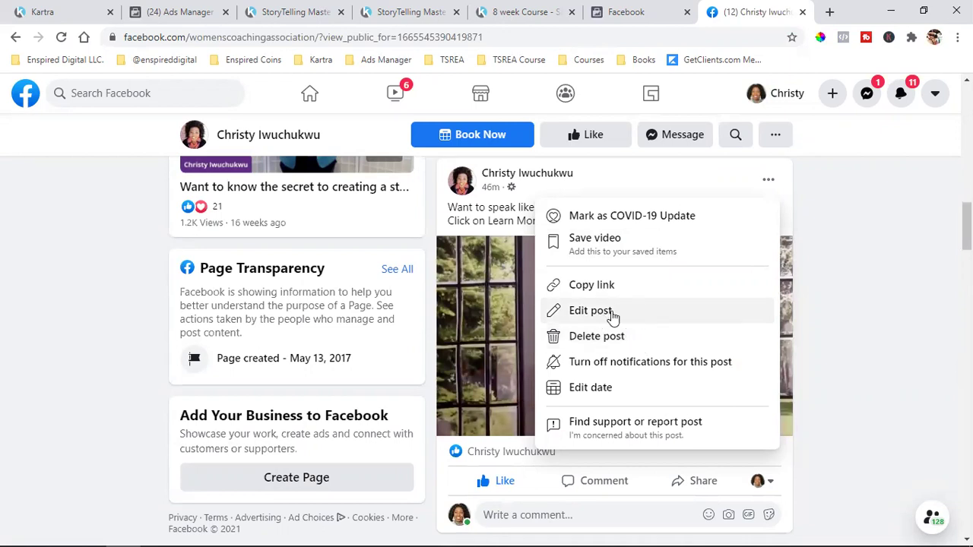
pyautogui.click(623, 311)
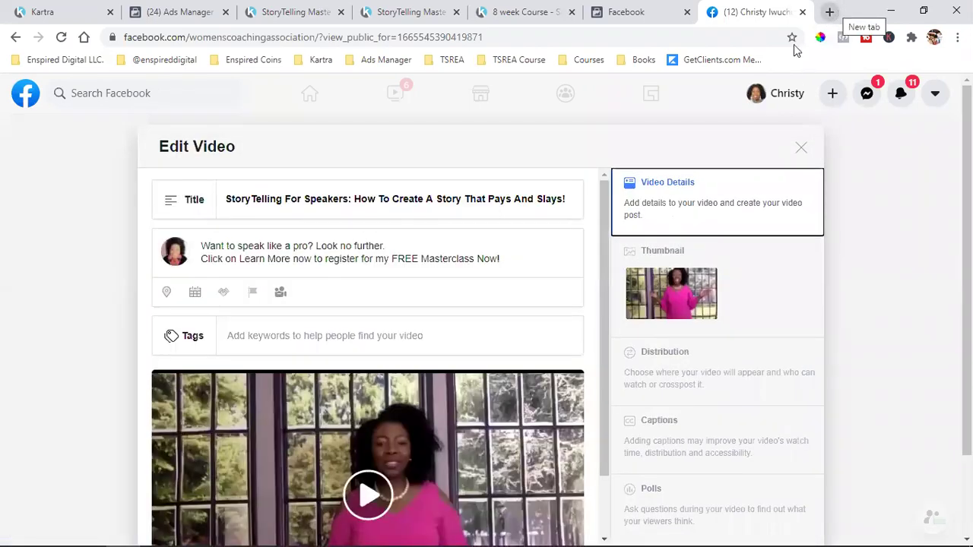
# - Load the saved Facebook bookmark in a new browser tab
pyautogui.click(827, 12)
pyautogui.click(246, 63)
pyautogui.moveTo(164, 60)
pyautogui.click(165, 96)
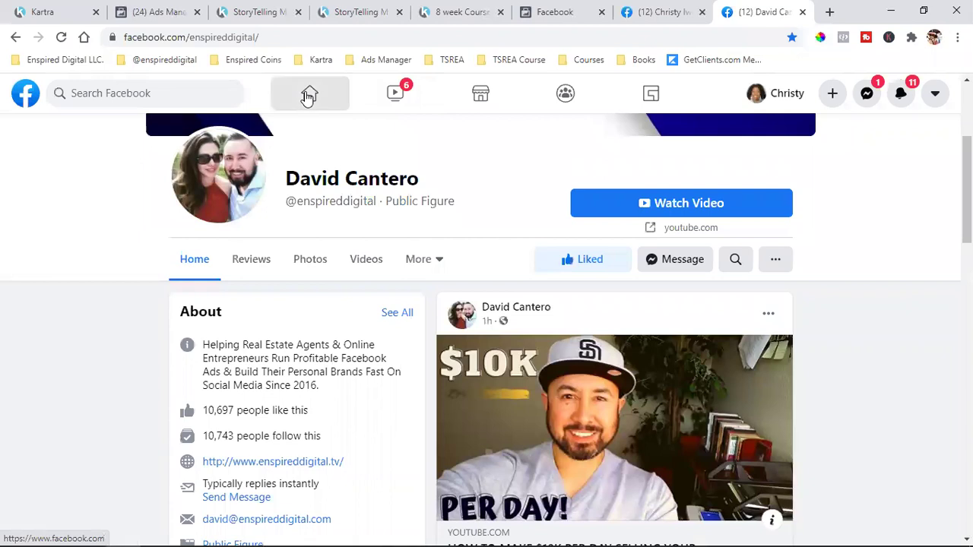
# - Scroll the Facebook home feed to the sponsored 'Ask Me Anything - Live Q & A' video ad
pyautogui.click(309, 96)
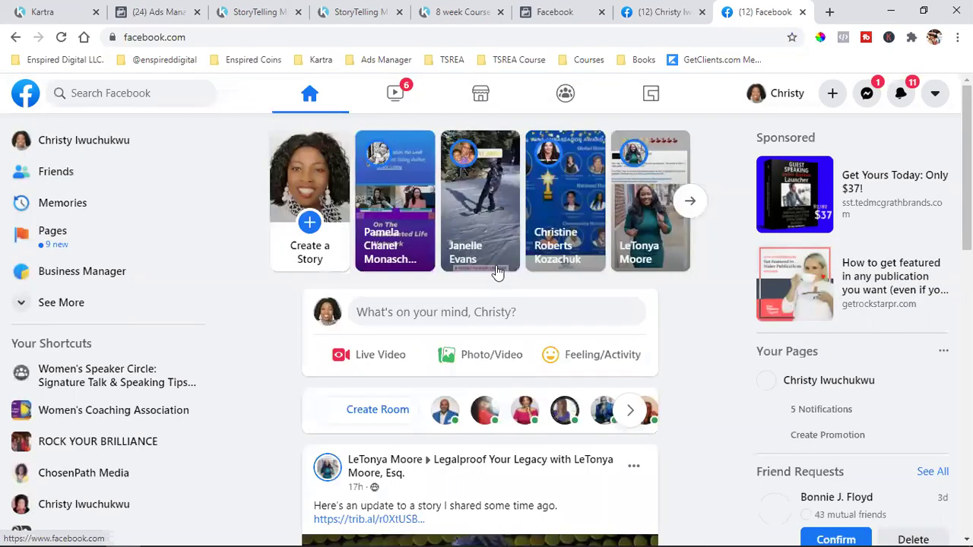
pyautogui.scroll(-4, 498, 272)
pyautogui.scroll(-1, 634, 256)
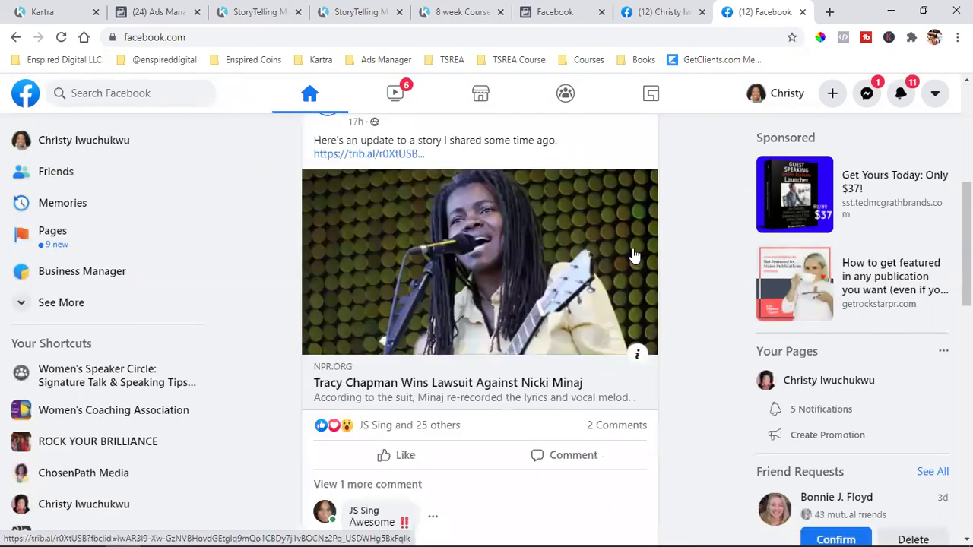
pyautogui.scroll(-5, 634, 256)
pyautogui.scroll(-1, 462, 249)
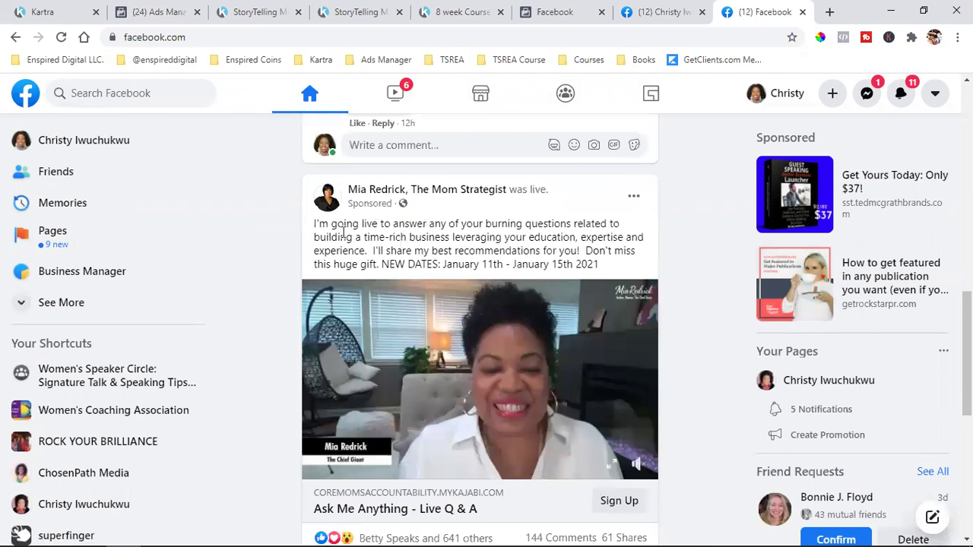
pyautogui.moveTo(458, 253); pyautogui.dragTo(341, 237)
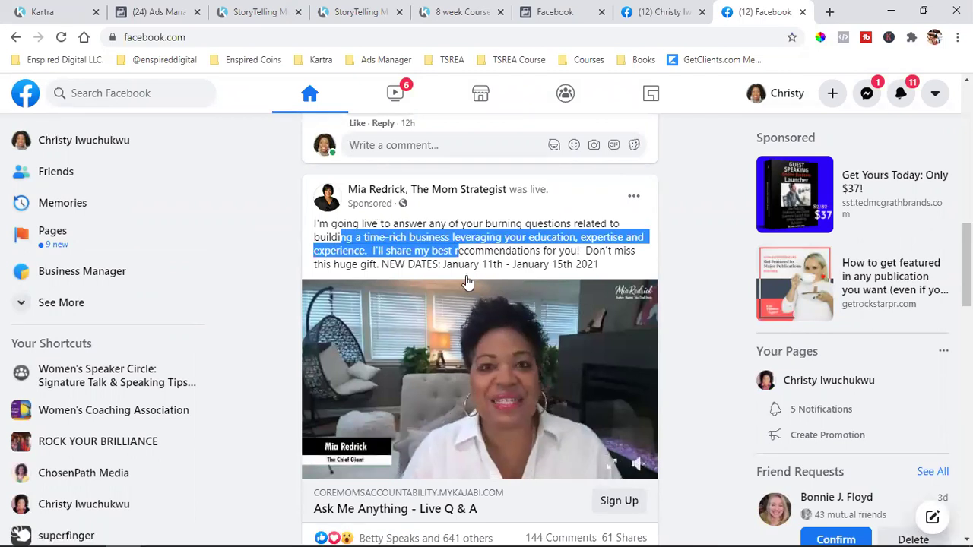
pyautogui.scroll(-2, 467, 281)
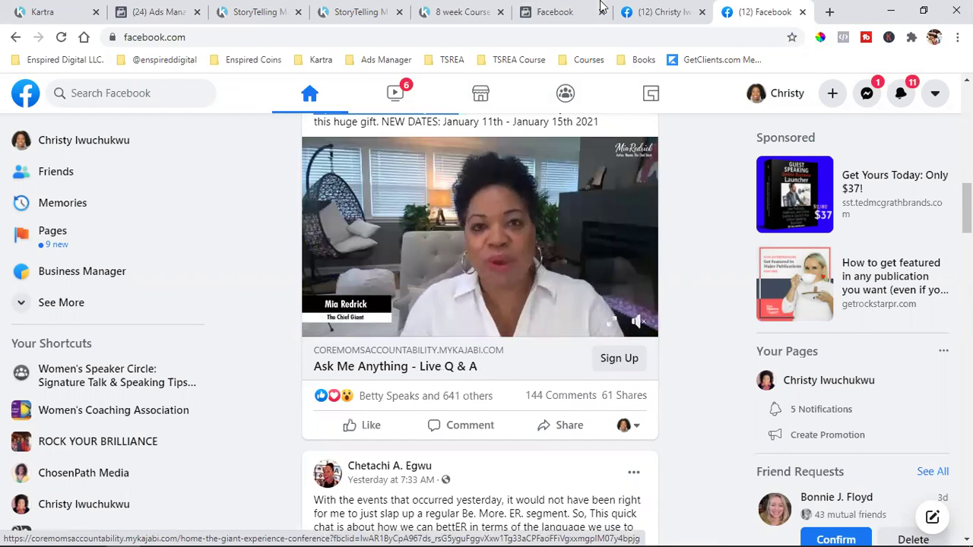
# - Back on the Edit Video page, try selecting text in the video title
pyautogui.click(660, 12)
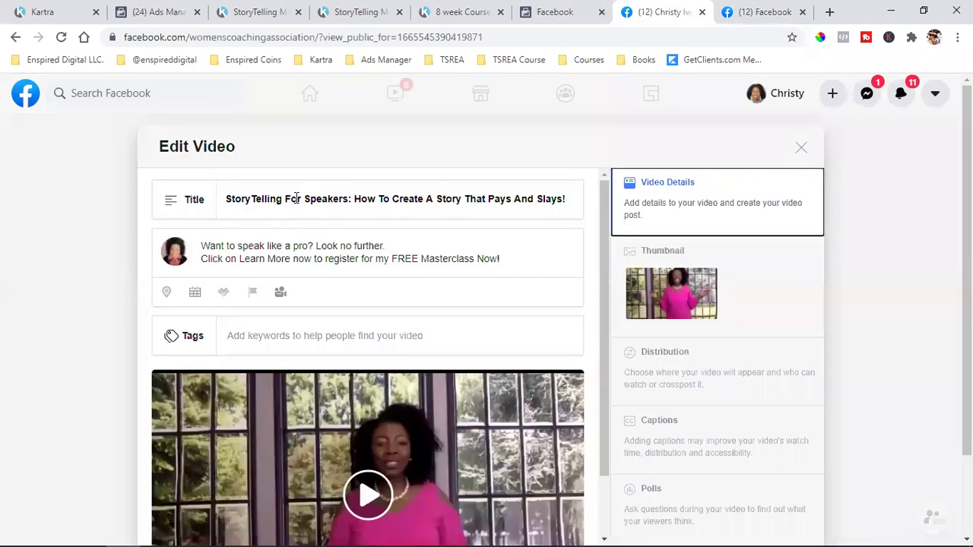
pyautogui.tripleClick(296, 198)
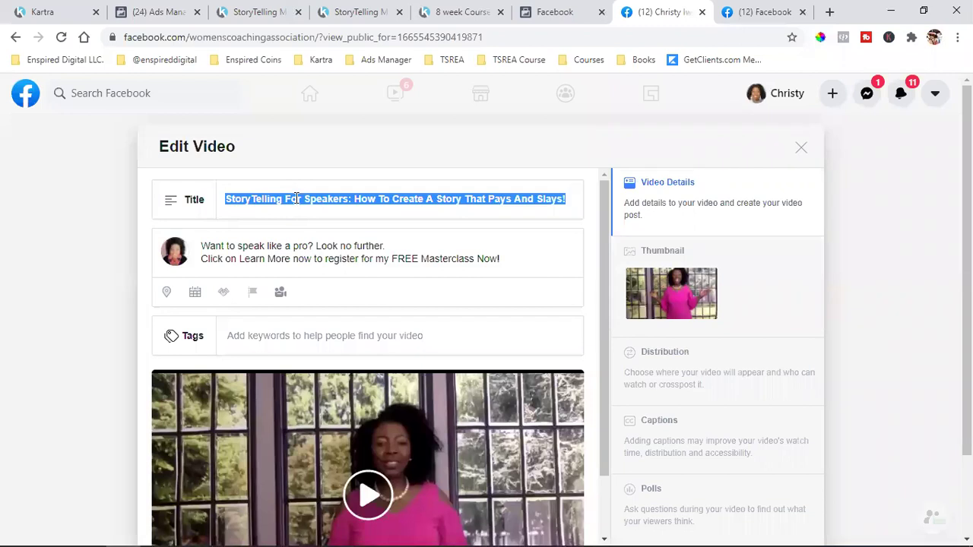
pyautogui.click(297, 199)
pyautogui.tripleClick(296, 199)
pyautogui.doubleClick(307, 199)
pyautogui.tripleClick(307, 199)
pyautogui.click(307, 200)
pyautogui.tripleClick(307, 200)
pyautogui.hotkey('ctrl', 'Tab')
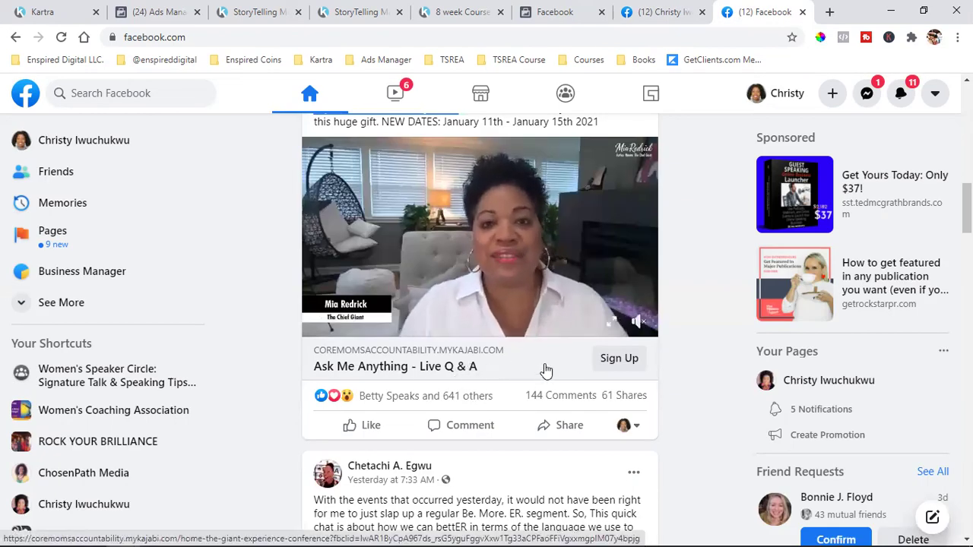
pyautogui.click(659, 10)
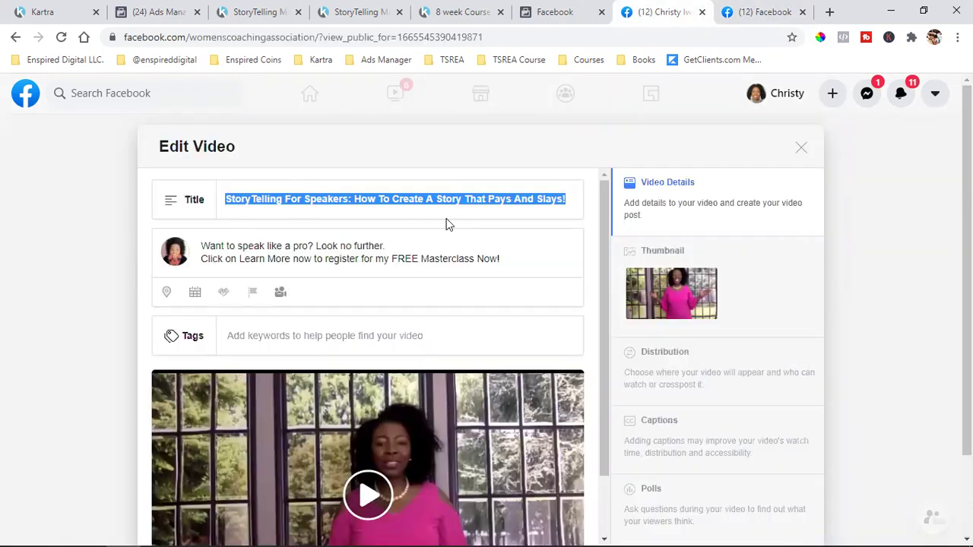
pyautogui.click(302, 199)
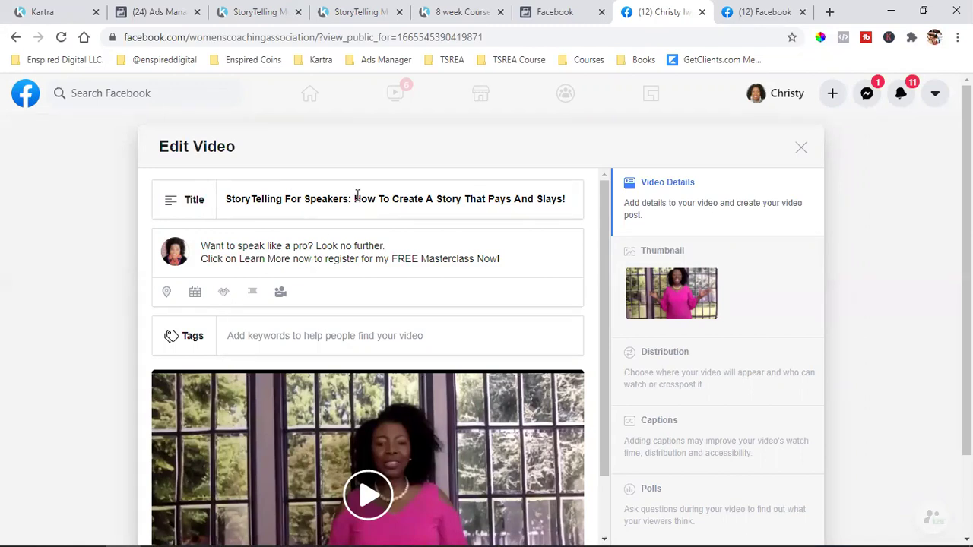
# - Cut 'StoryTelling For Speakers:' from the title, paste it at the description start, and accept 'Storytelling'
pyautogui.moveTo(352, 198); pyautogui.dragTo(230, 200)
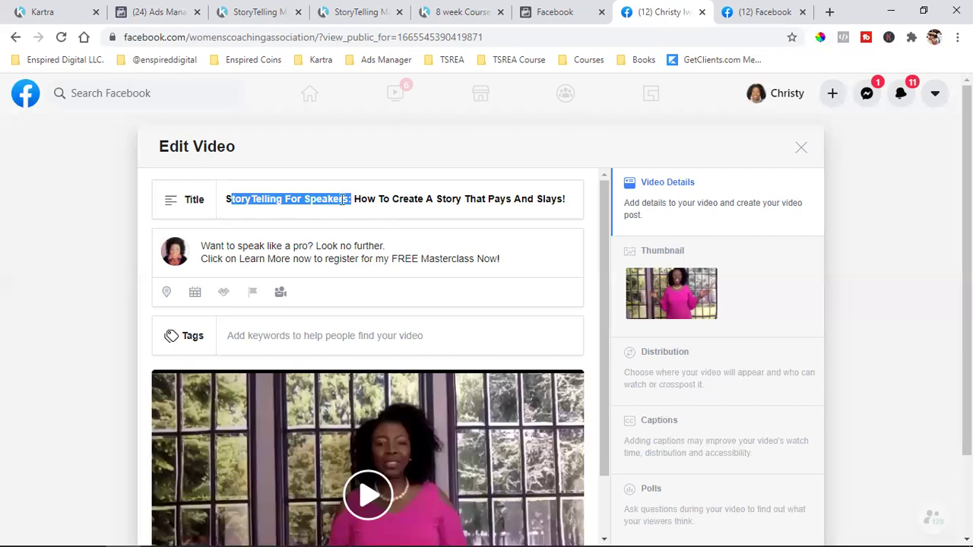
pyautogui.moveTo(352, 200); pyautogui.dragTo(233, 197)
pyautogui.rightClick(245, 194)
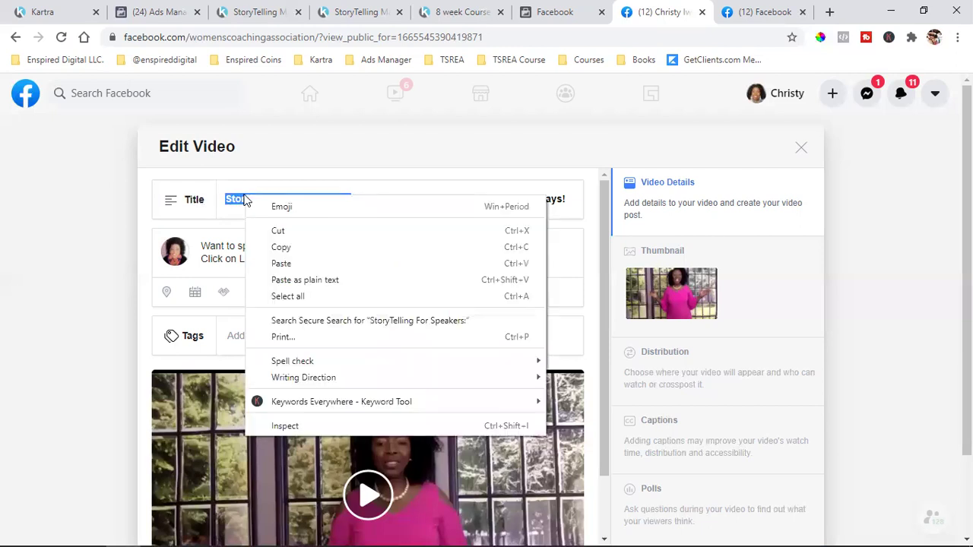
pyautogui.click(259, 230)
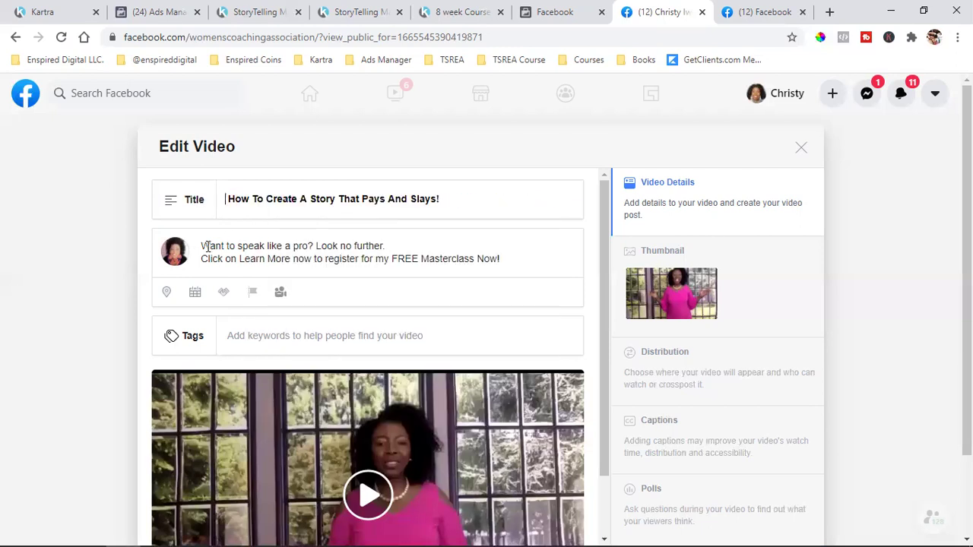
pyautogui.click(213, 245)
pyautogui.hotkey('ctrl', 'v')
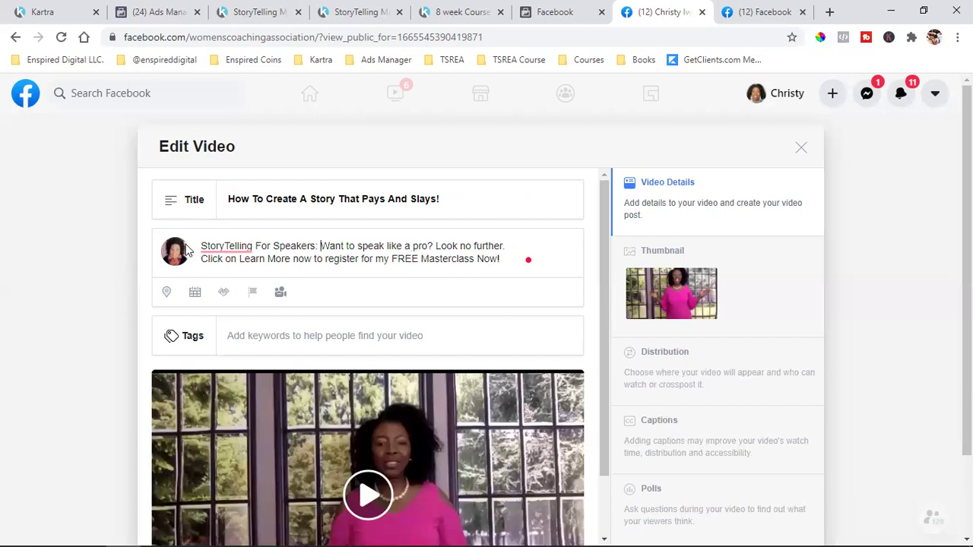
pyautogui.moveTo(228, 246)
pyautogui.click(242, 284)
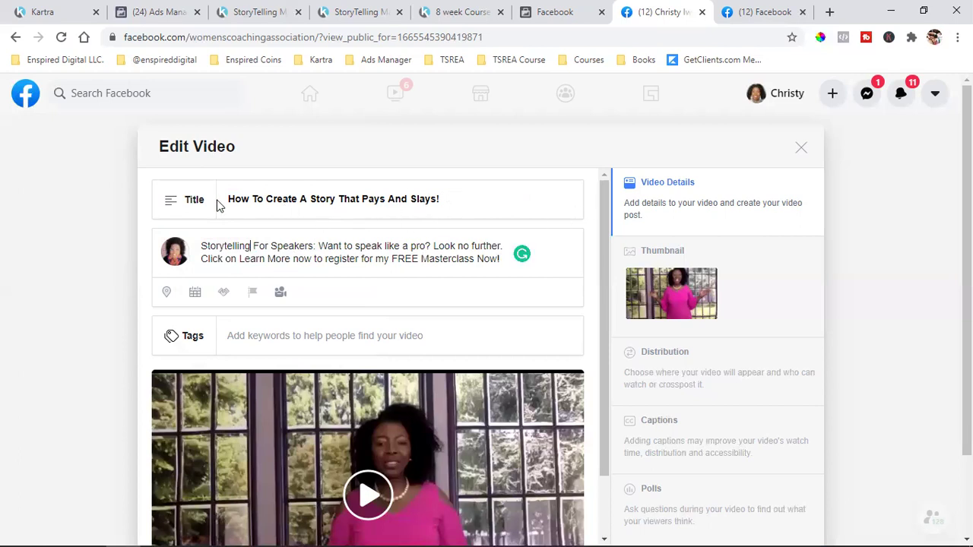
# - Select the shortened video title, then return to the news feed tab
pyautogui.moveTo(233, 199); pyautogui.dragTo(431, 198)
pyautogui.click(454, 197)
pyautogui.moveTo(229, 199); pyautogui.dragTo(513, 204)
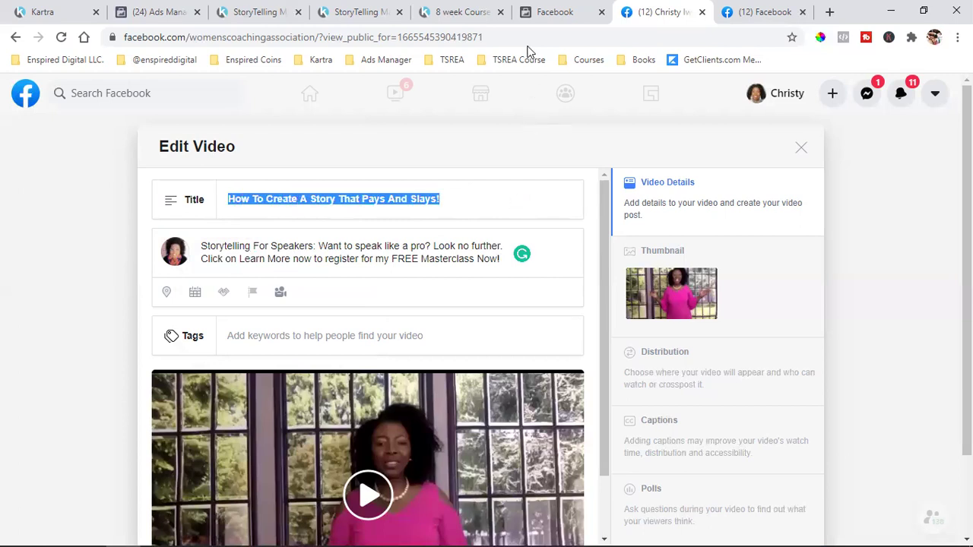
pyautogui.click(731, 12)
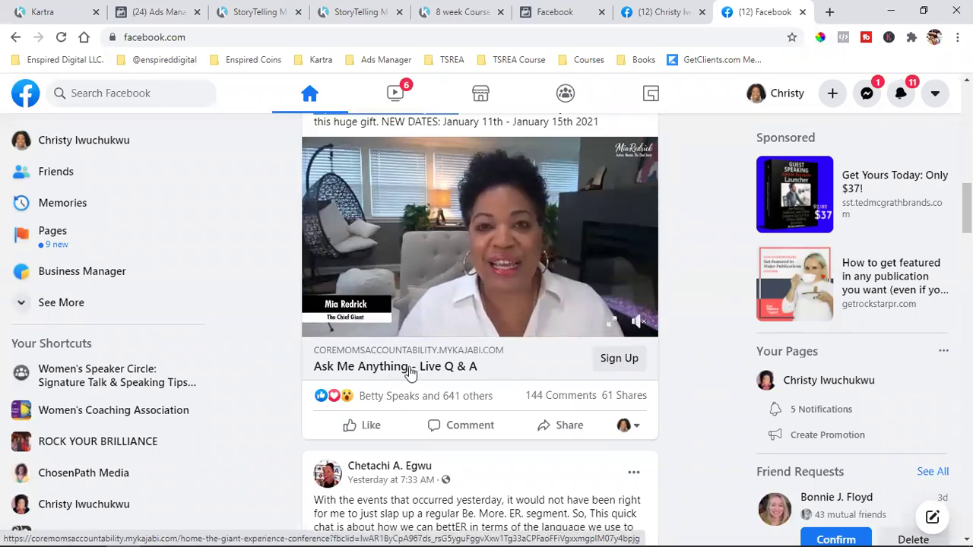
# - Go back to the Edit Video page and open the video's Thumbnail section
pyautogui.click(662, 12)
pyautogui.click(259, 217)
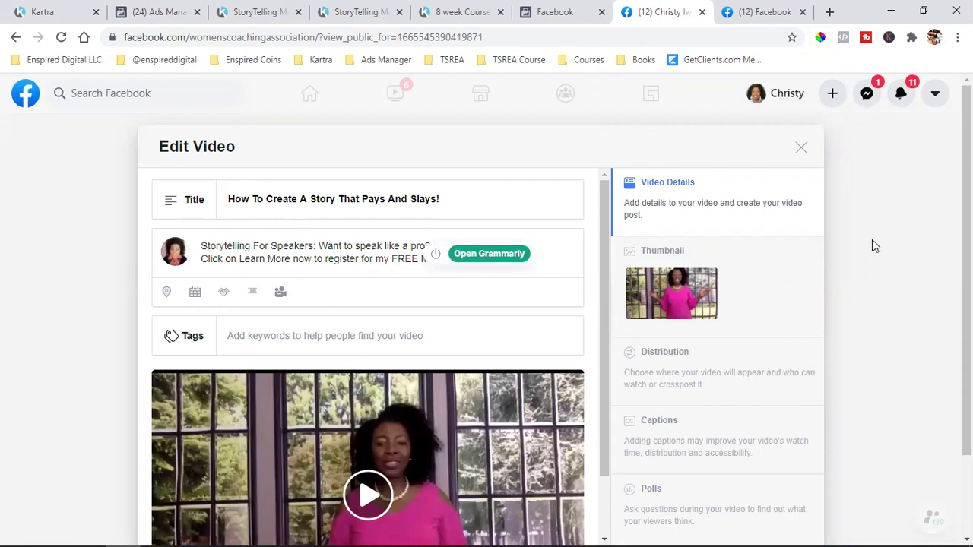
pyautogui.scroll(-1, 897, 311)
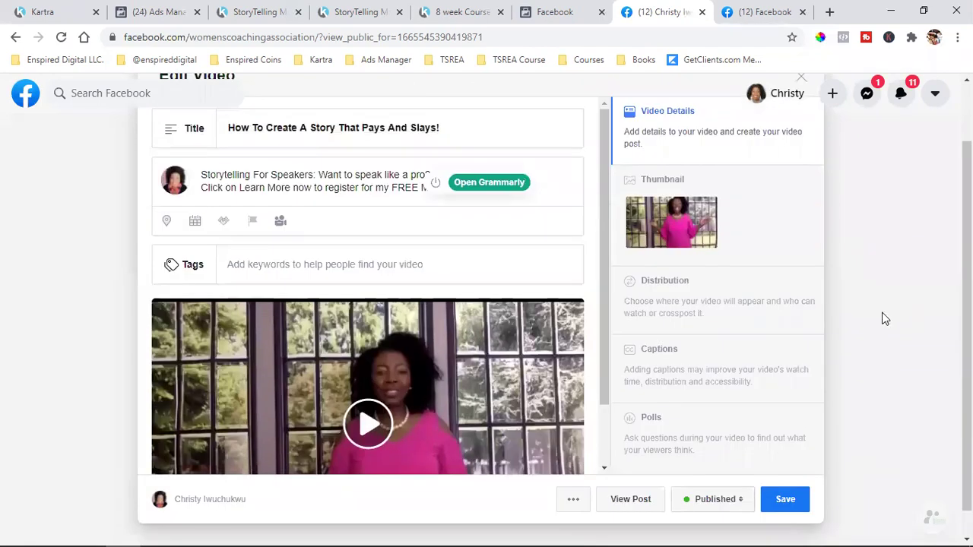
pyautogui.click(679, 226)
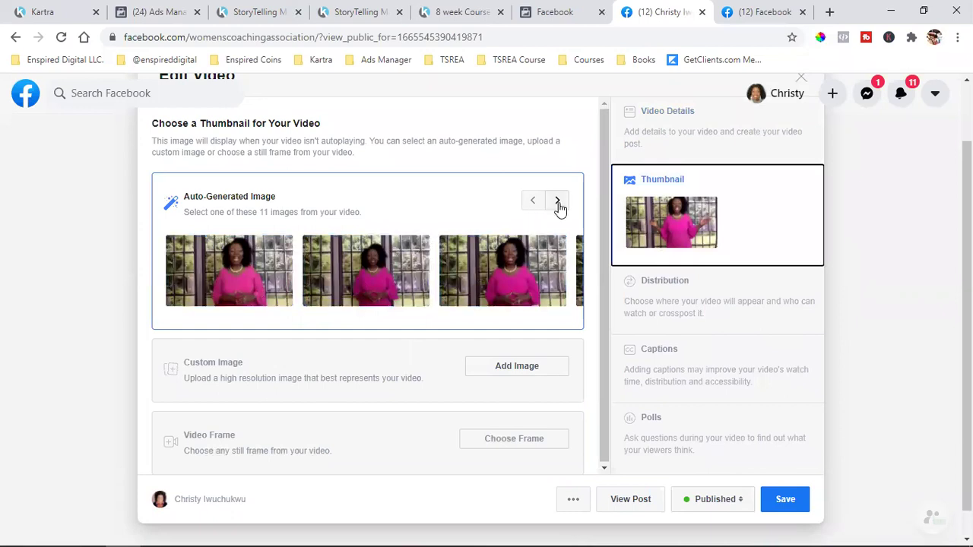
# - Page through the auto-generated frames, pick the last one as thumbnail, and save
pyautogui.click(383, 272)
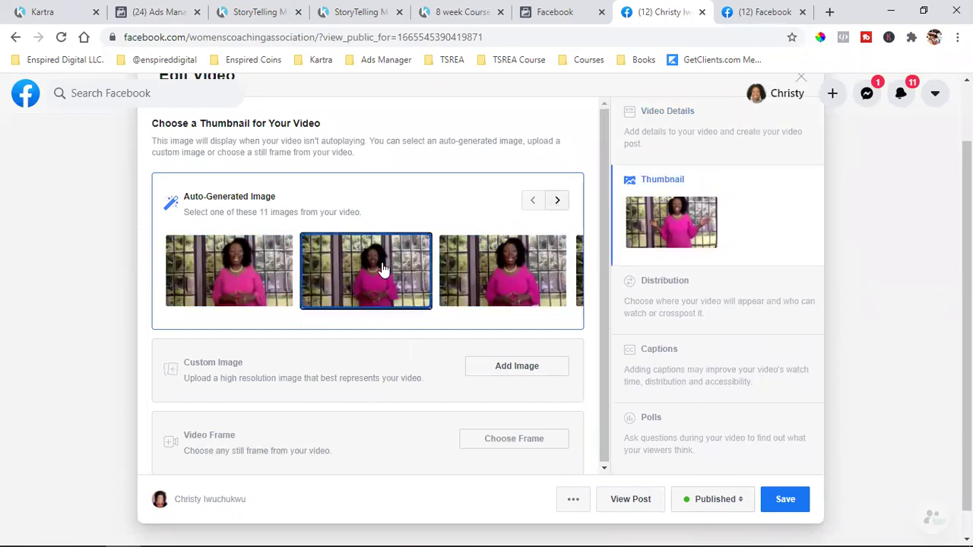
pyautogui.click(561, 204)
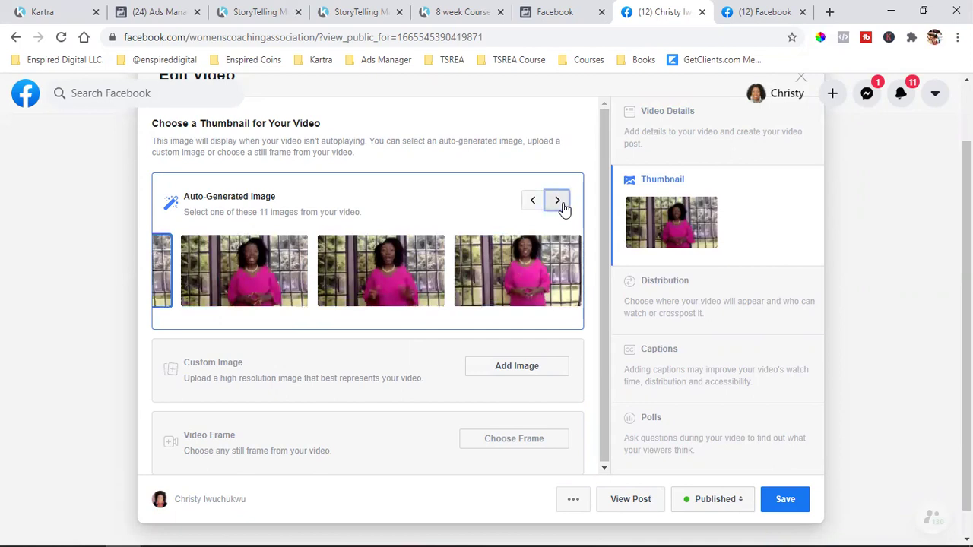
pyautogui.click(561, 202)
pyautogui.click(544, 237)
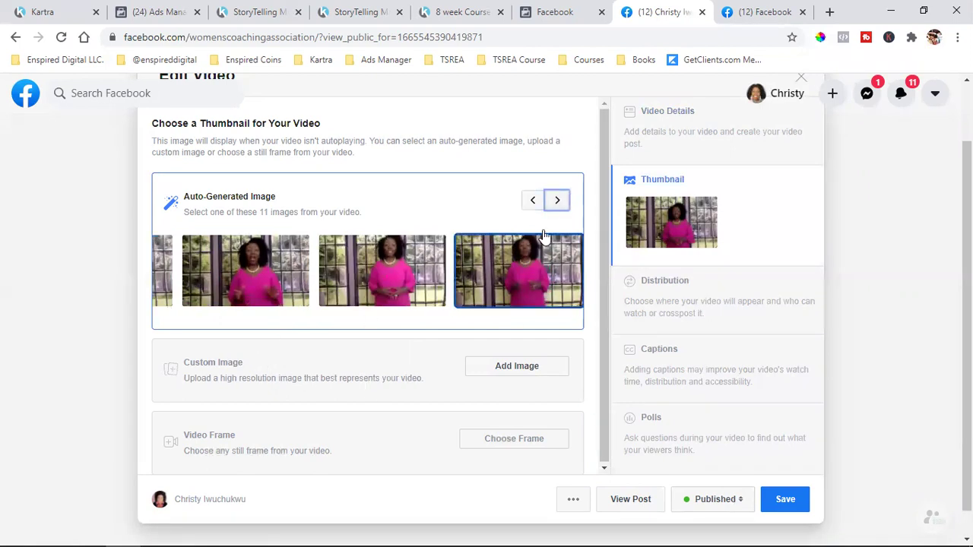
pyautogui.click(560, 208)
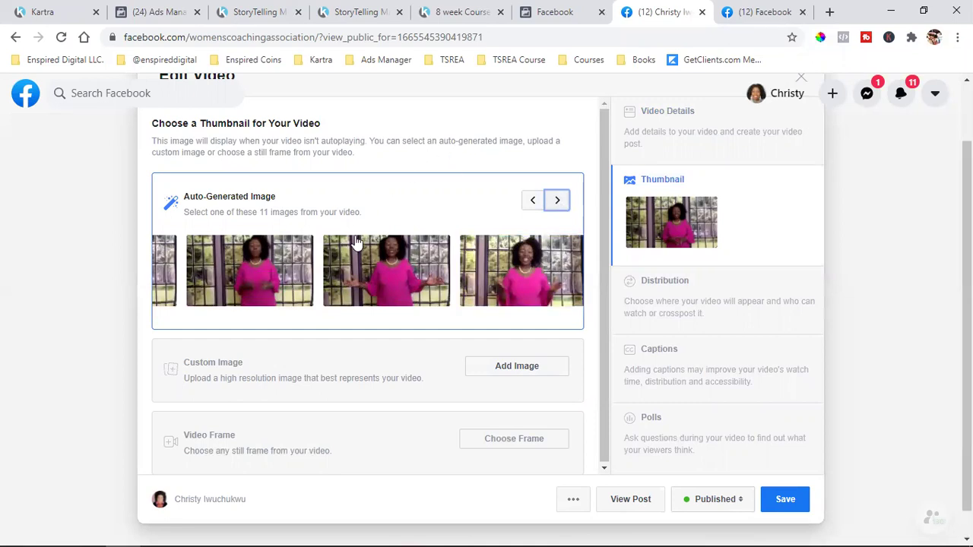
pyautogui.click(559, 200)
pyautogui.click(553, 264)
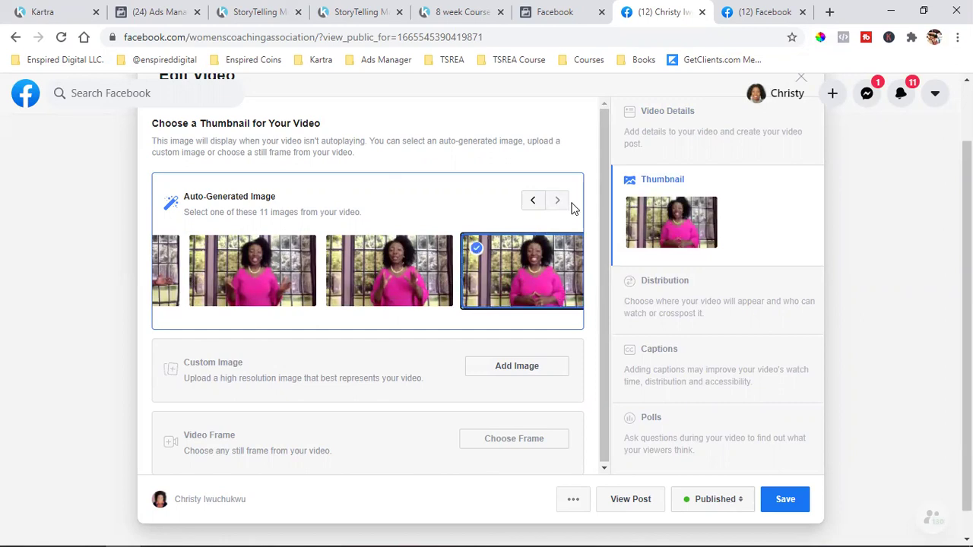
pyautogui.click(775, 498)
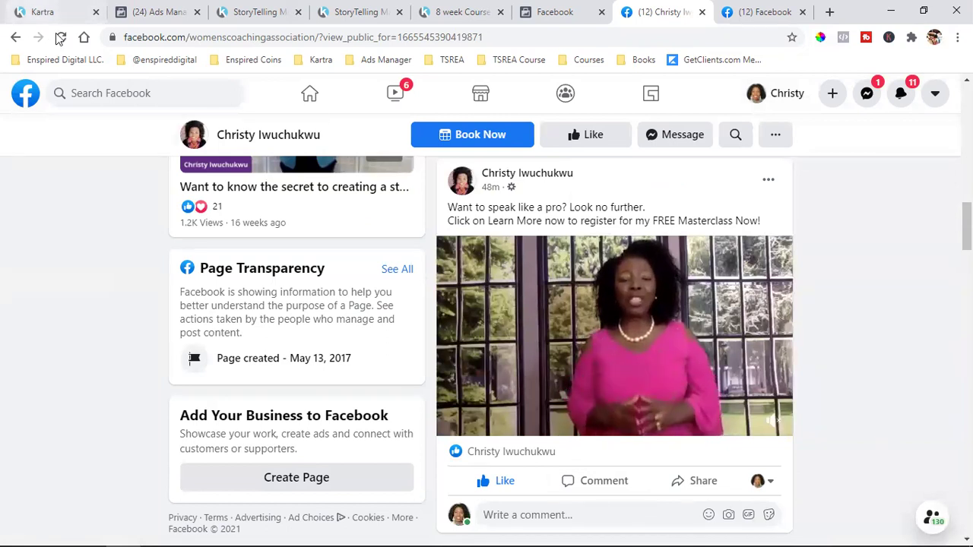
# - Reload the Facebook Page and scroll to check the updated Masterclass video post
pyautogui.moveTo(586, 293)
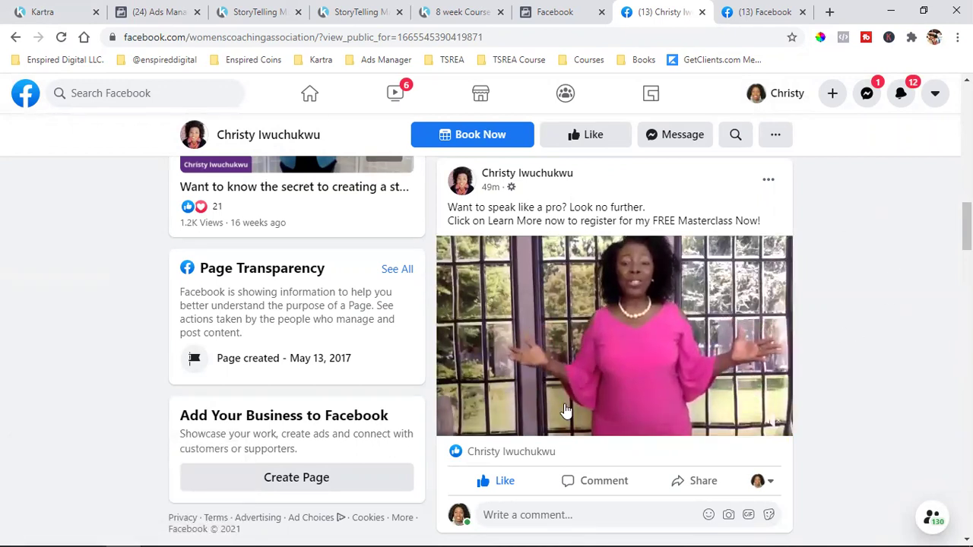
pyautogui.click(61, 37)
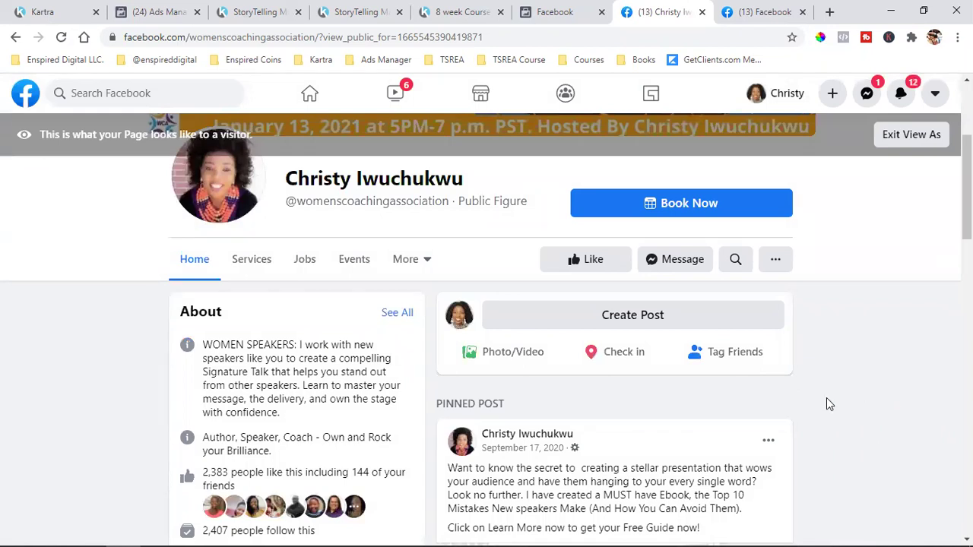
pyautogui.scroll(-10, 827, 397)
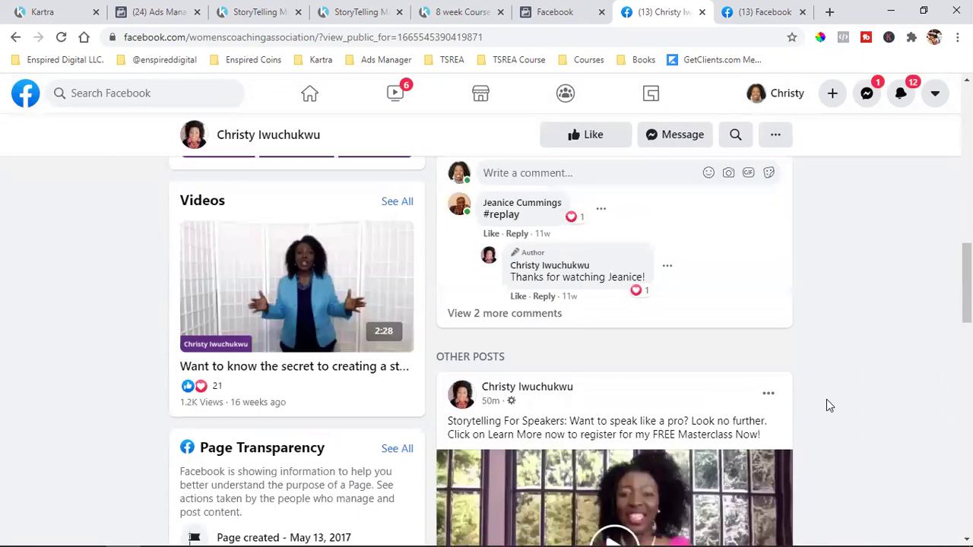
pyautogui.scroll(-2, 827, 400)
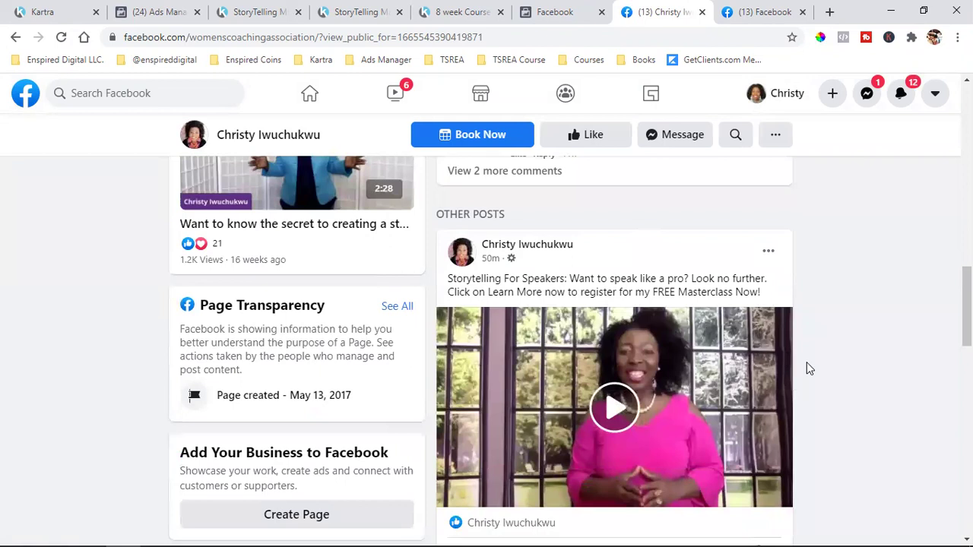
pyautogui.scroll(-2, 808, 368)
pyautogui.scroll(1, 825, 354)
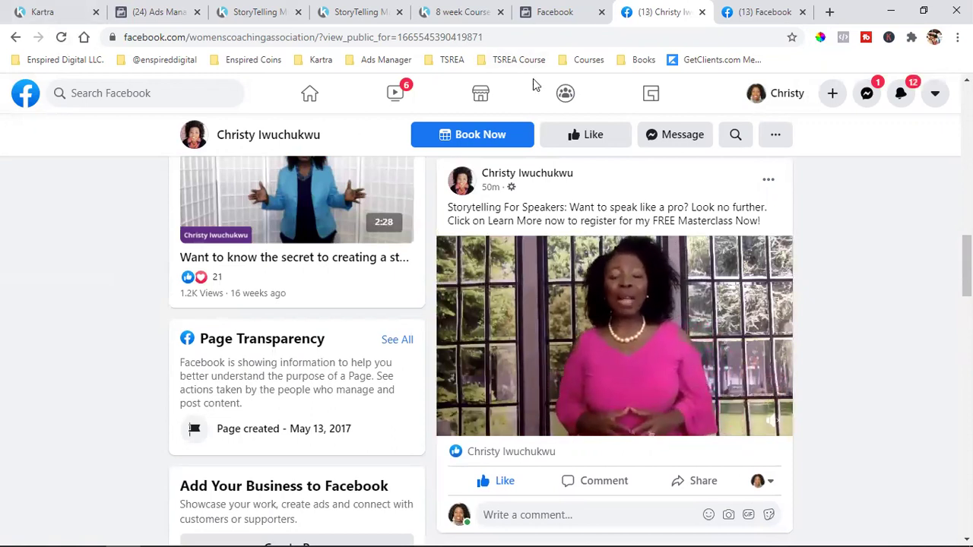
# - Close the extra Facebook tab, pause the video, and move to the Storytelling for Speakers page
pyautogui.click(802, 11)
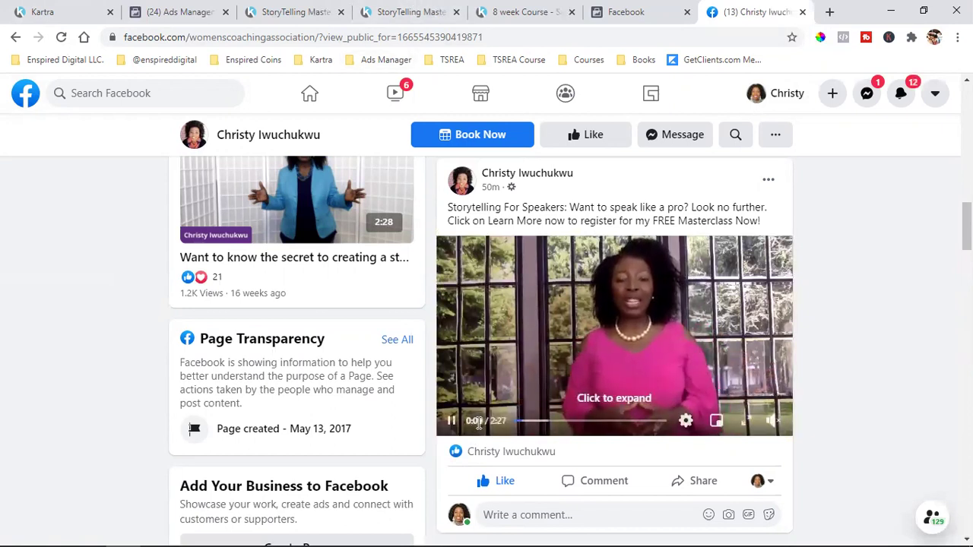
pyautogui.click(451, 422)
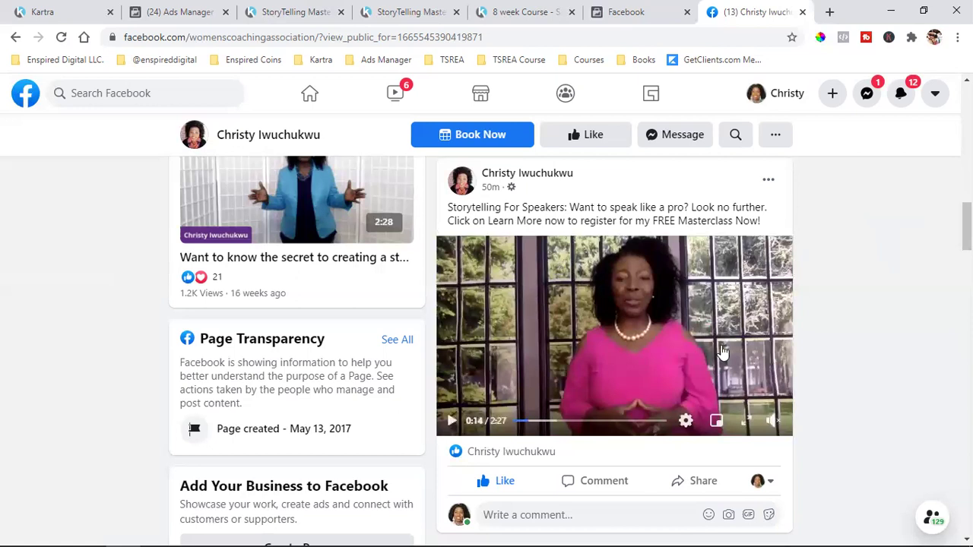
pyautogui.click(319, 6)
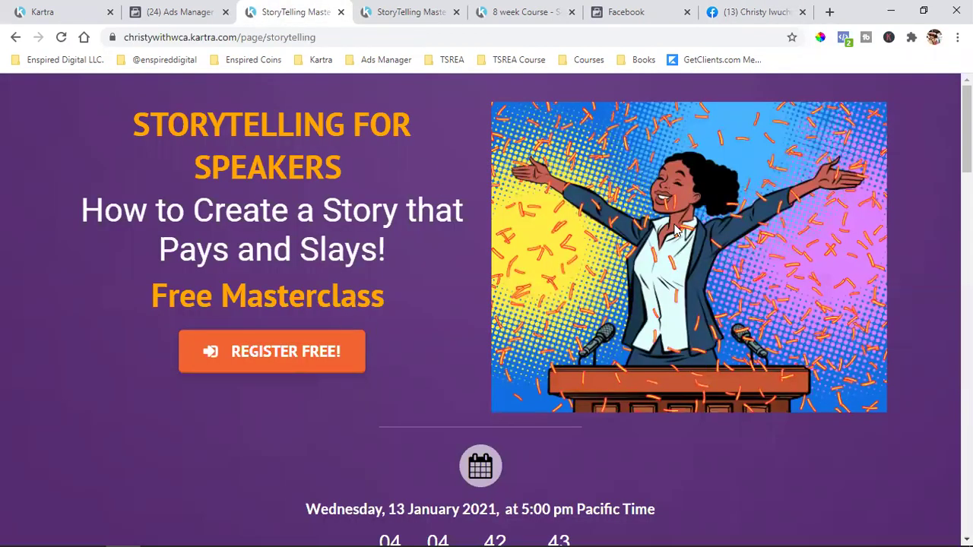
# - Review the Storytelling registration, Thank You and 8 week Course sales pages, then return to Kartra
pyautogui.click(410, 7)
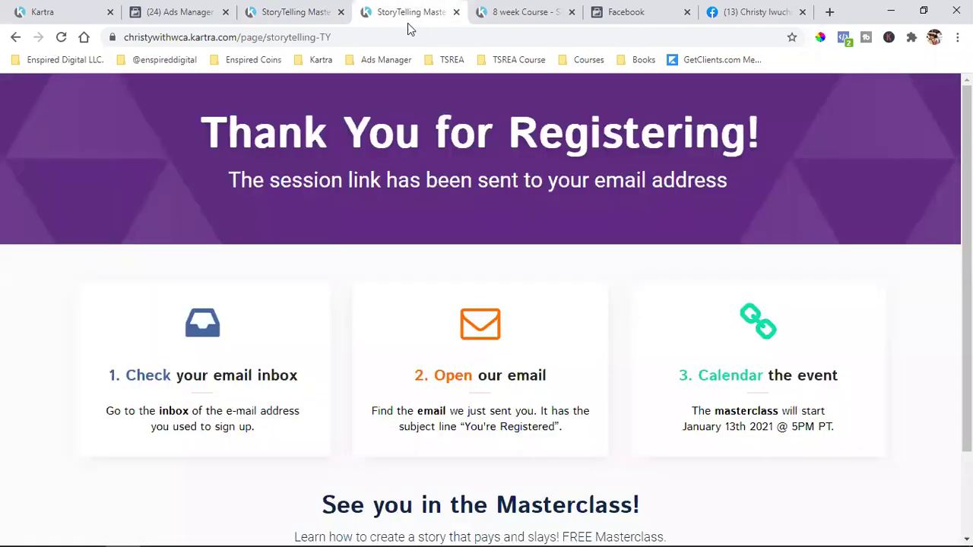
pyautogui.moveTo(207, 136); pyautogui.dragTo(783, 165)
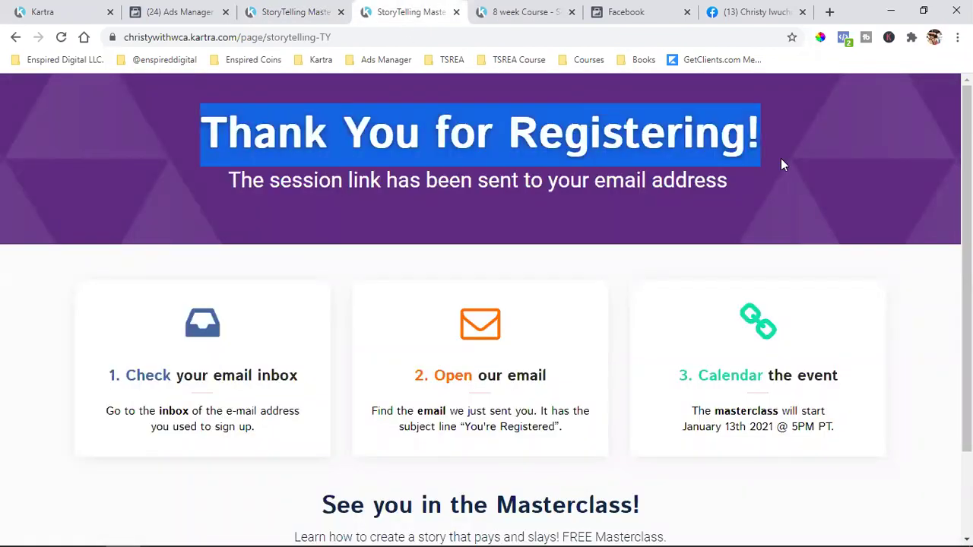
pyautogui.click(515, 9)
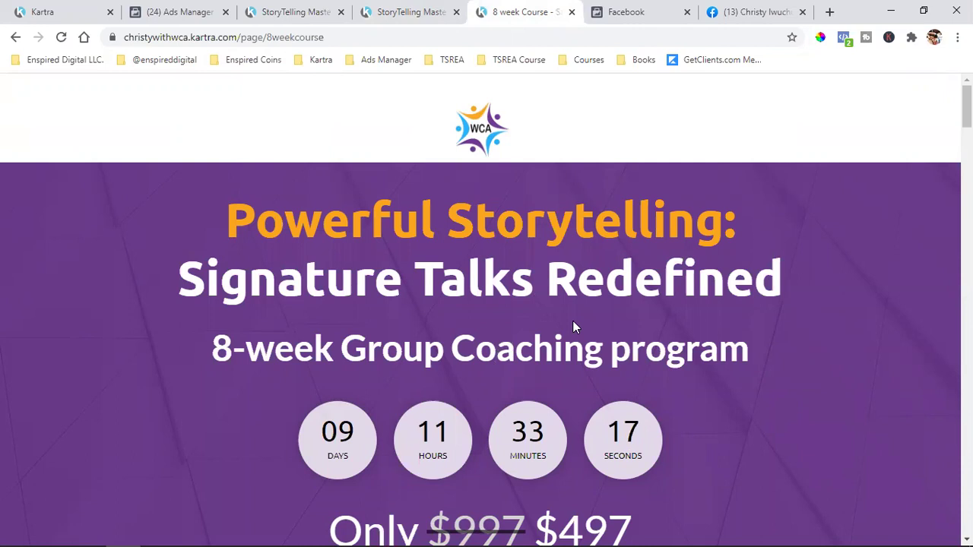
pyautogui.click(421, 6)
pyautogui.click(447, 175)
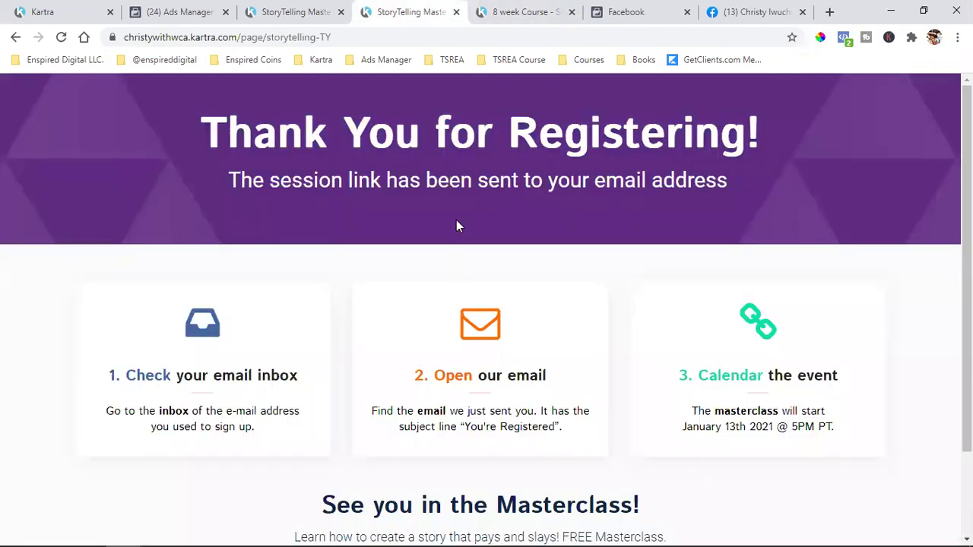
pyautogui.click(305, 9)
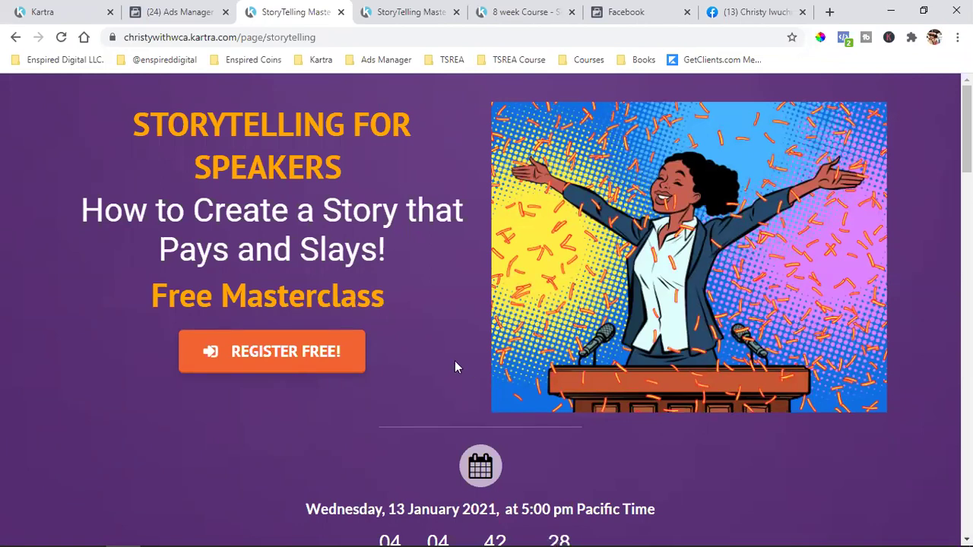
pyautogui.click(416, 13)
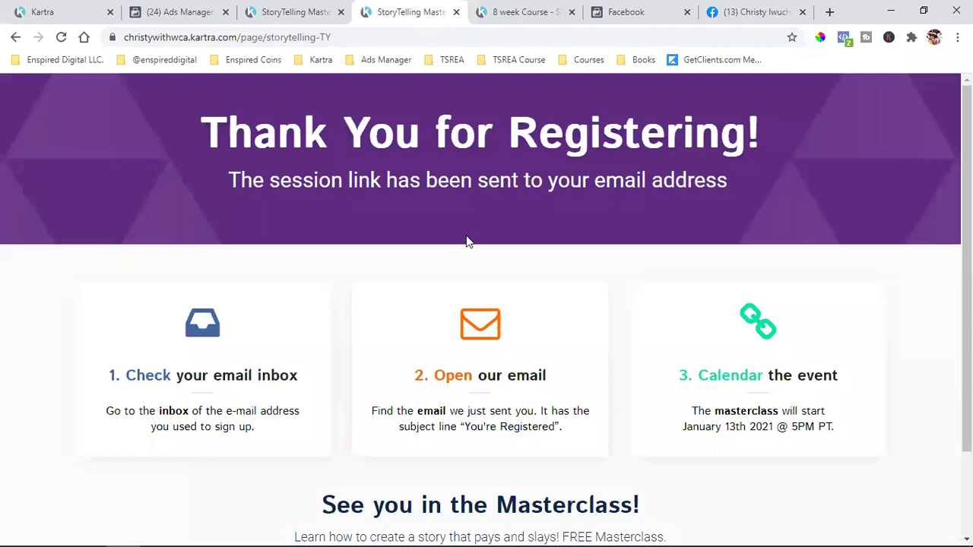
pyautogui.click(517, 12)
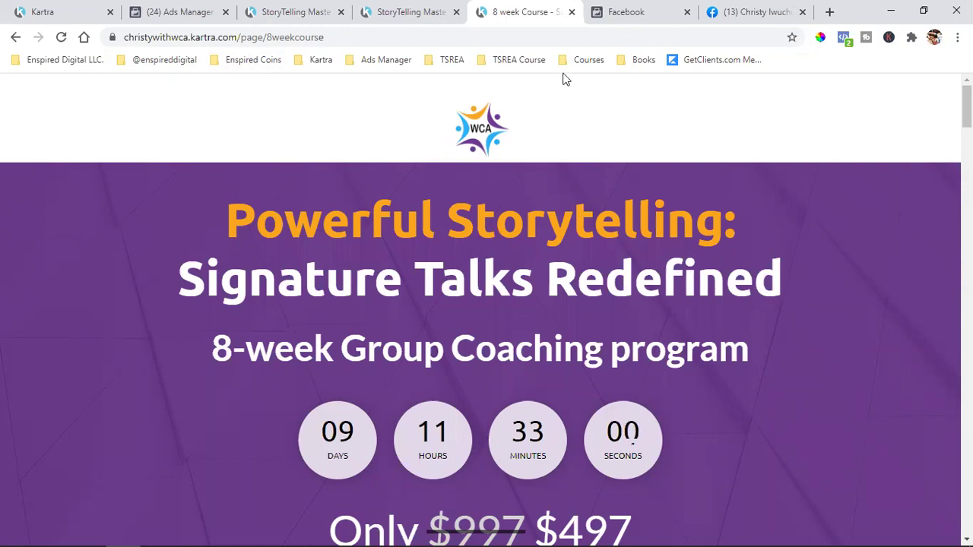
pyautogui.click(58, 6)
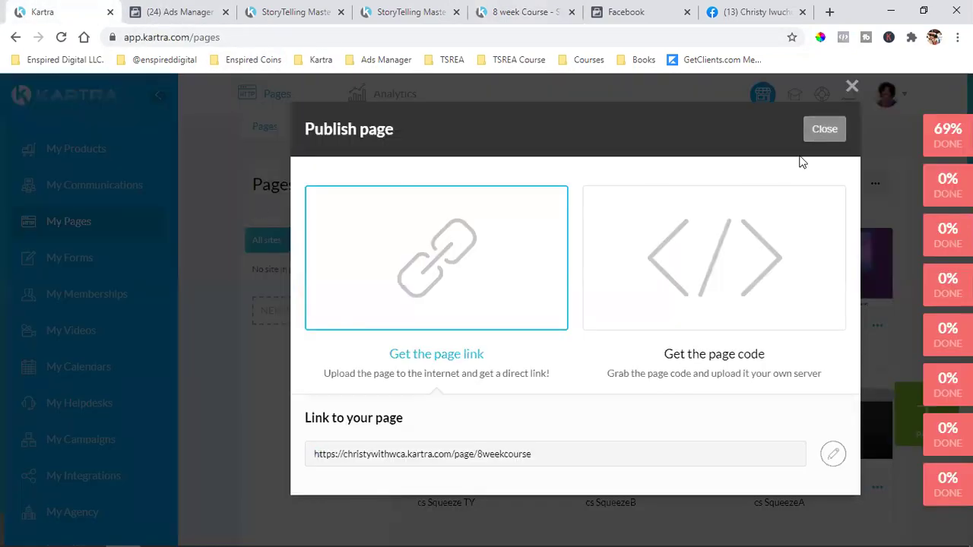
# - Dismiss the publish page dialog and scroll through the Kartra pages list
pyautogui.click(823, 129)
pyautogui.scroll(-1, 705, 365)
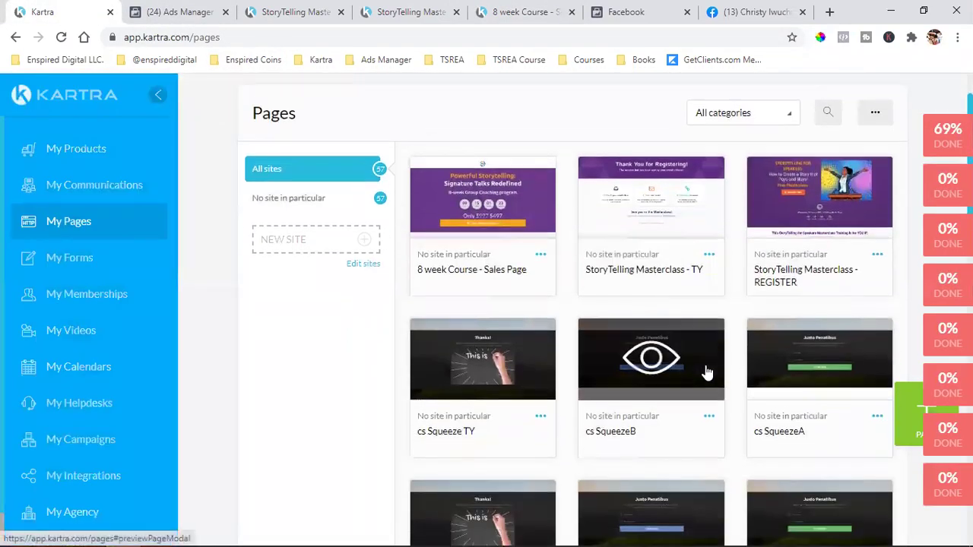
pyautogui.scroll(-1, 706, 369)
pyautogui.scroll(-4, 707, 372)
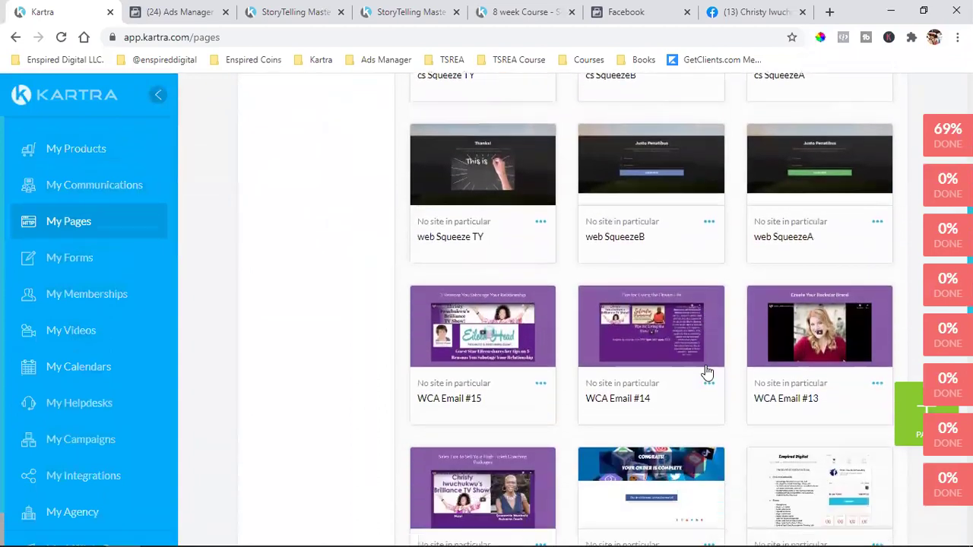
pyautogui.scroll(-3, 706, 373)
pyautogui.scroll(-1, 706, 373)
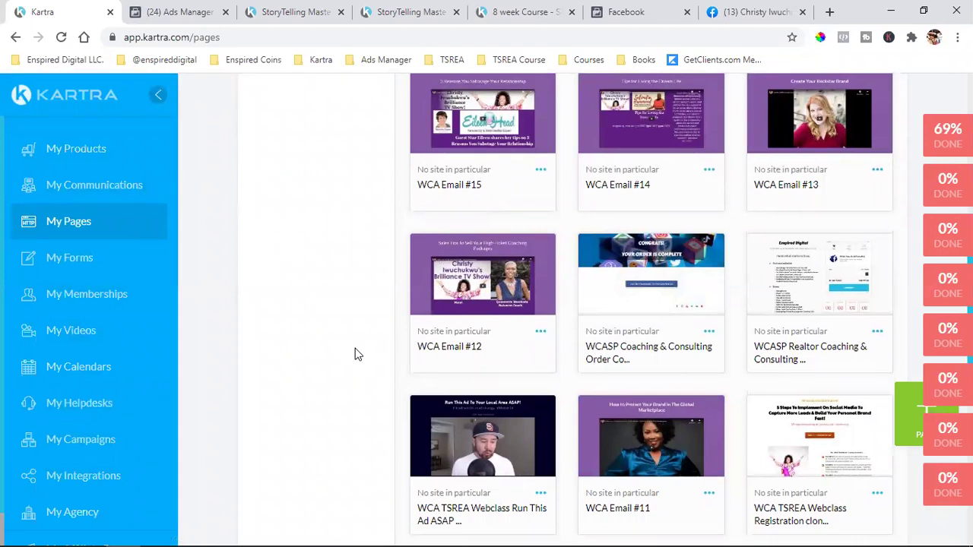
pyautogui.scroll(10, 355, 355)
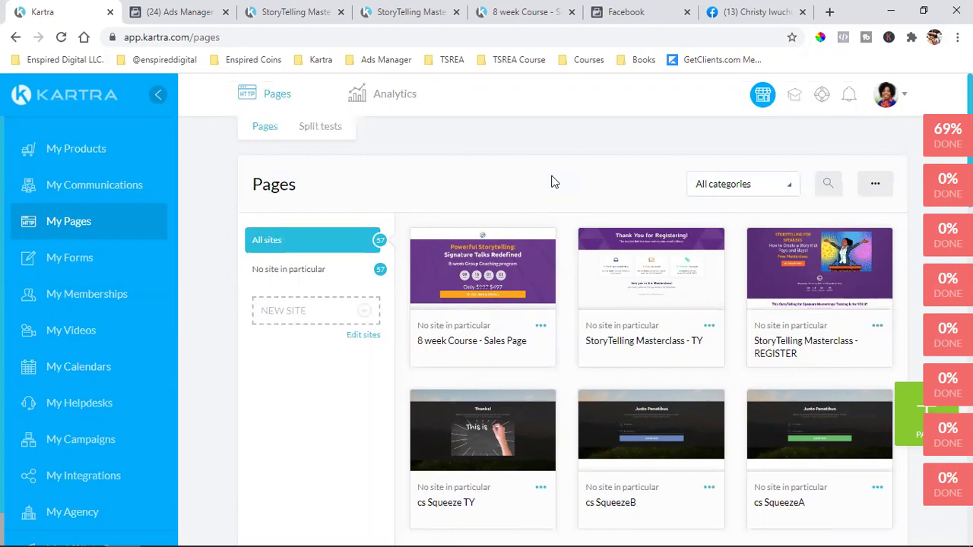
# - Preview the StoryTelling Masterclass - TY page, then choose Clone for the 8 week Course - Sales Page
pyautogui.click(644, 273)
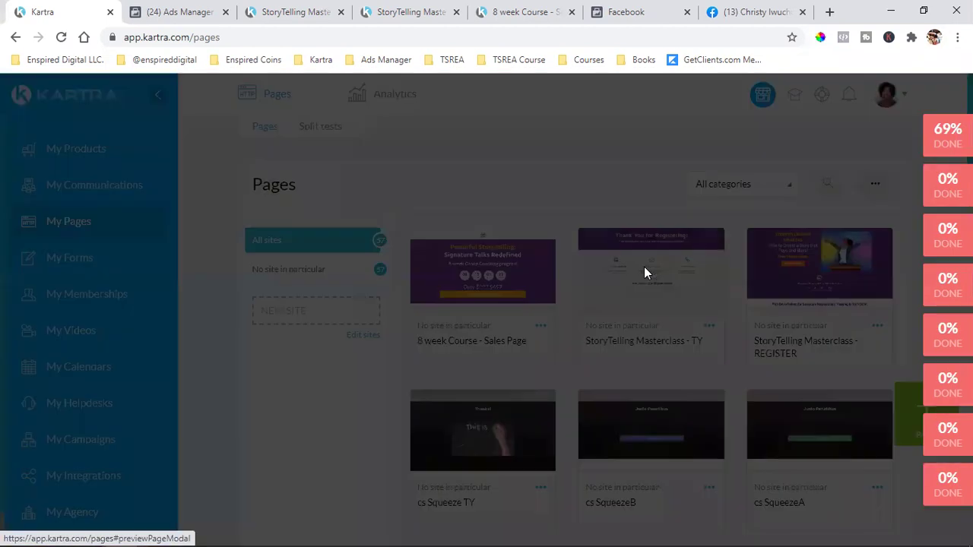
pyautogui.click(901, 87)
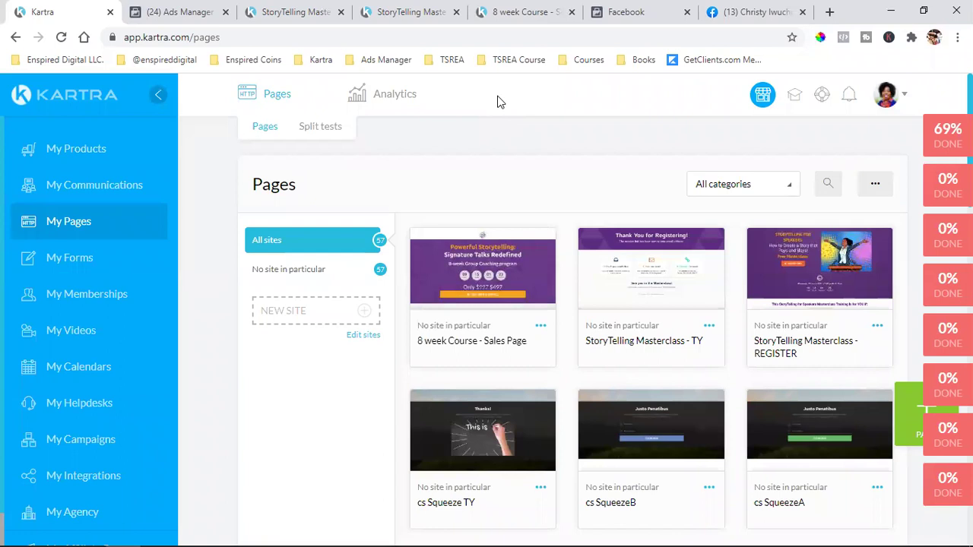
pyautogui.click(540, 327)
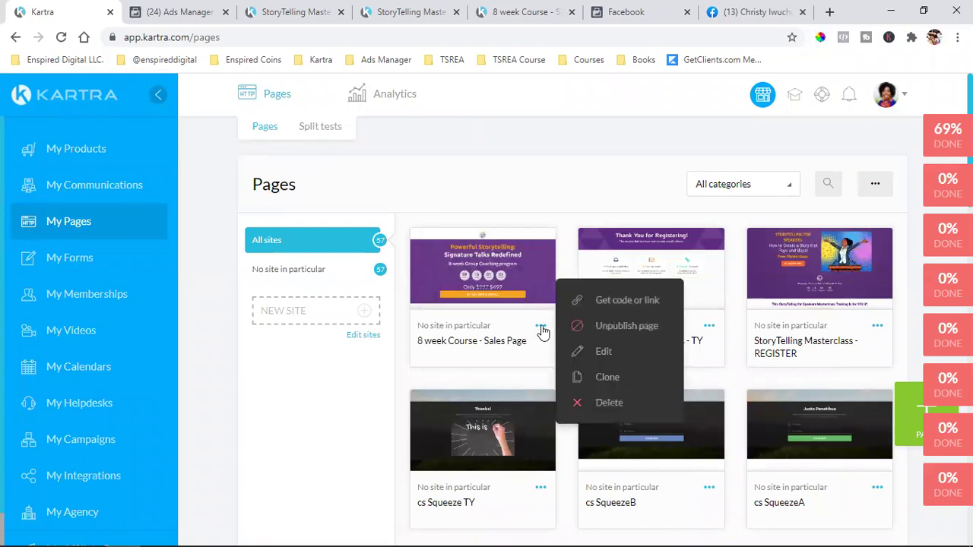
pyautogui.click(616, 380)
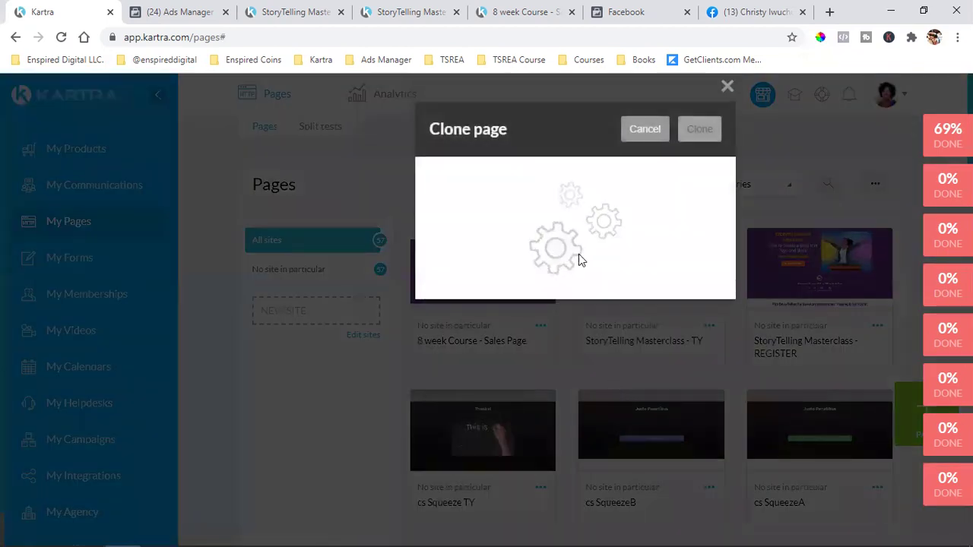
# - Clone the page as '8 week Course - Purchase Confirmation' with no category, then view the live sales page
pyautogui.click(527, 213)
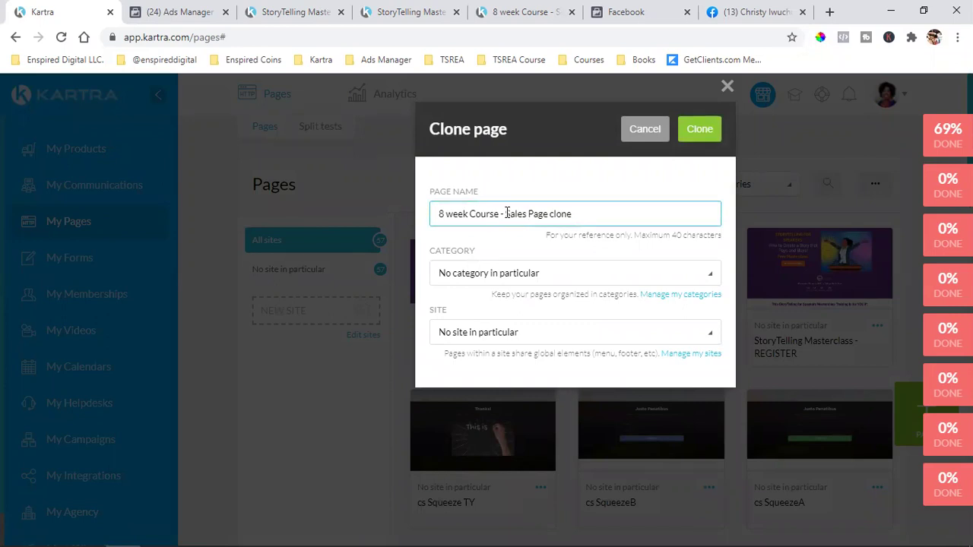
pyautogui.moveTo(545, 214); pyautogui.dragTo(676, 221)
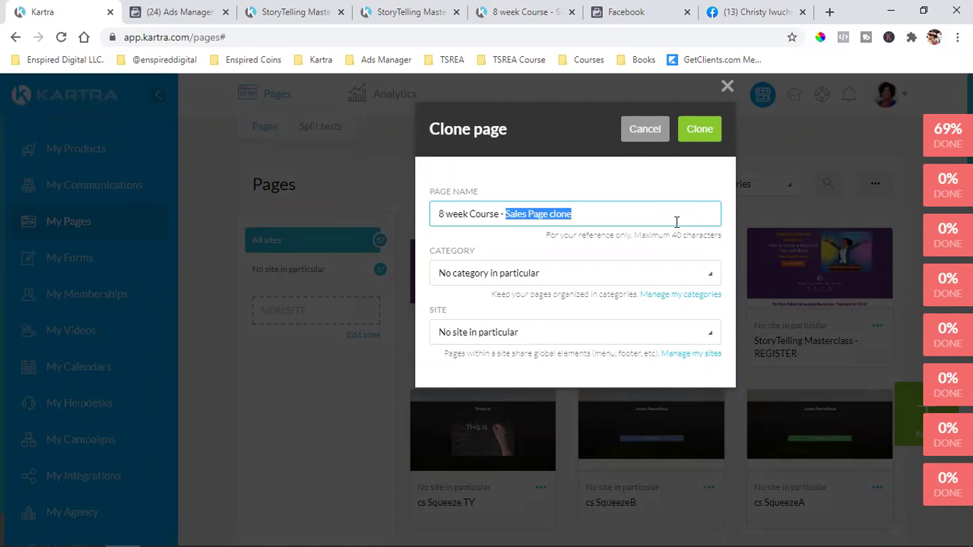
pyautogui.write('Pu')
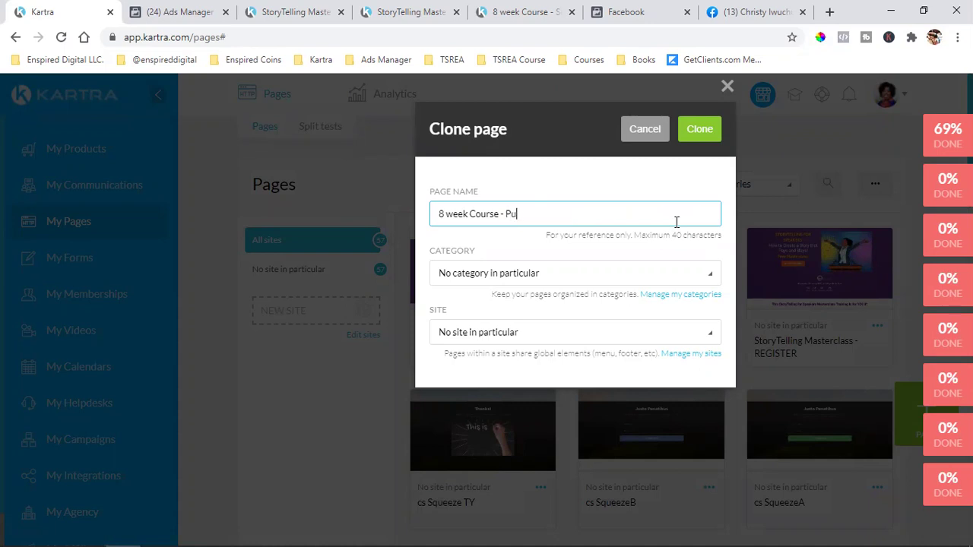
pyautogui.write('rchase Confoirmation')
pyautogui.click(535, 276)
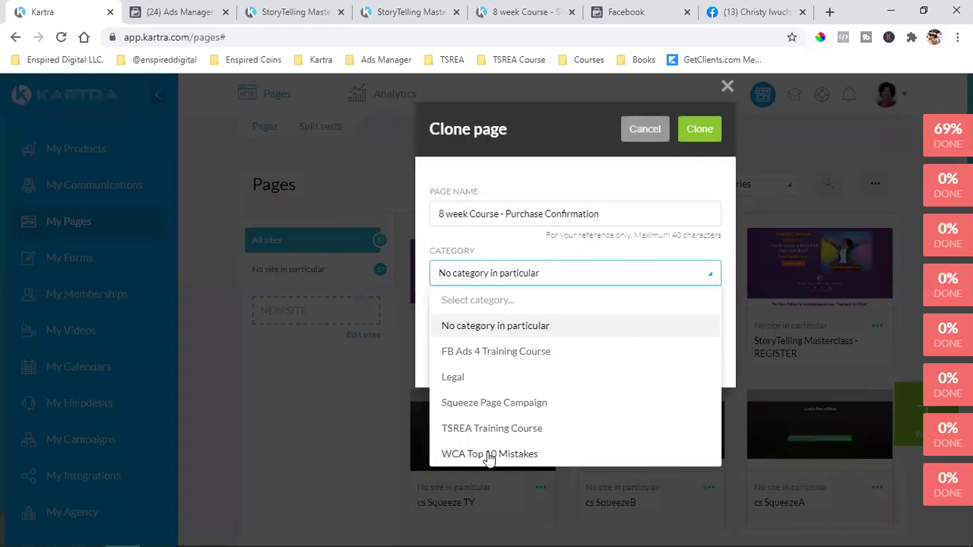
pyautogui.click(556, 328)
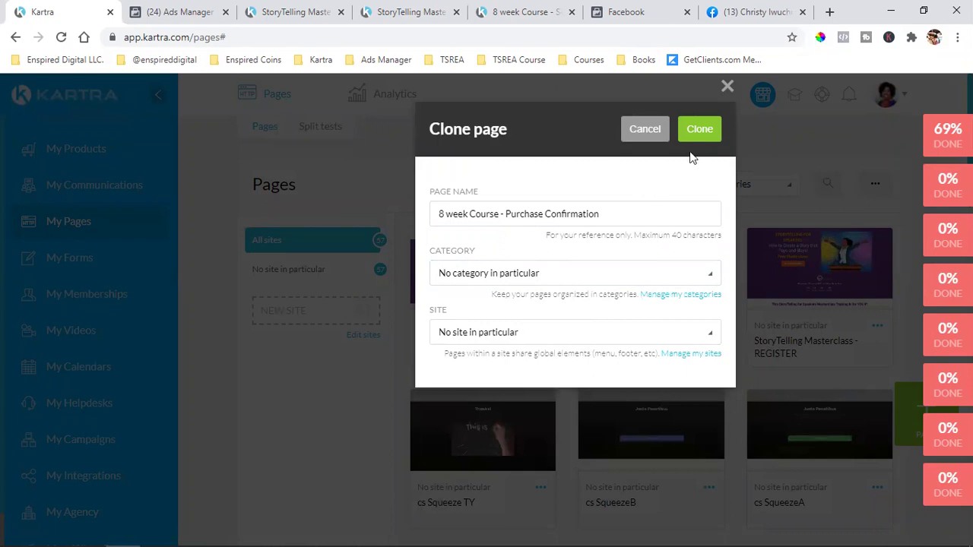
pyautogui.click(704, 129)
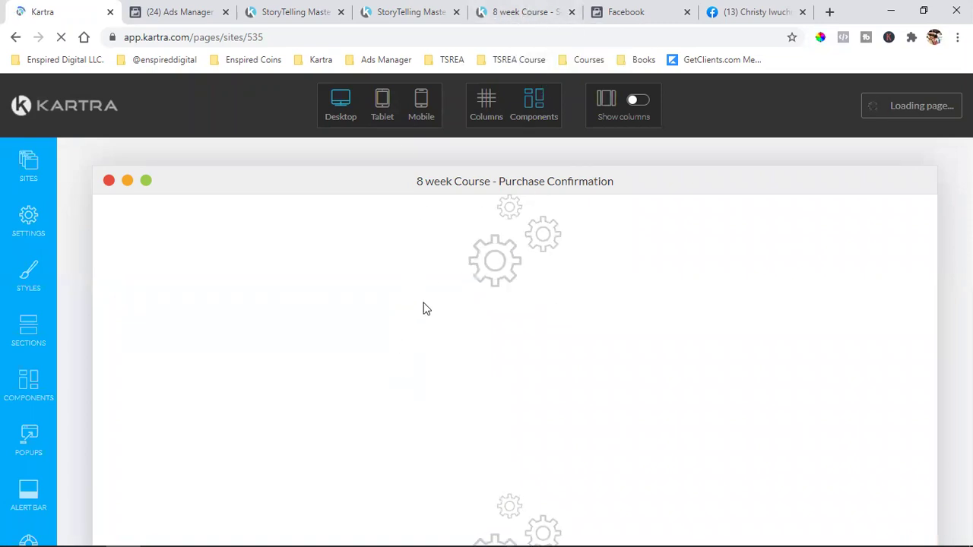
pyautogui.click(515, 14)
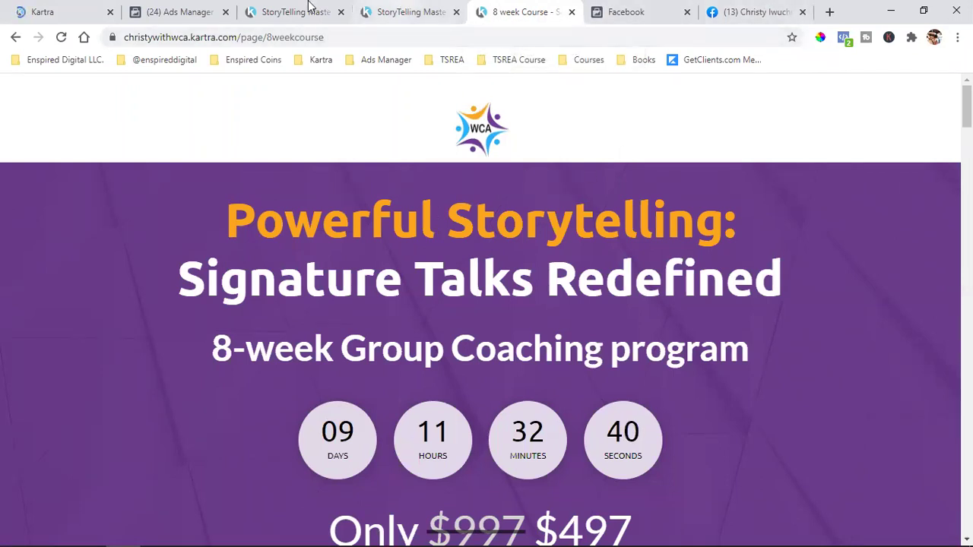
# - Return to the Kartra page builder as the Purchase Confirmation clone loads
pyautogui.click(68, 11)
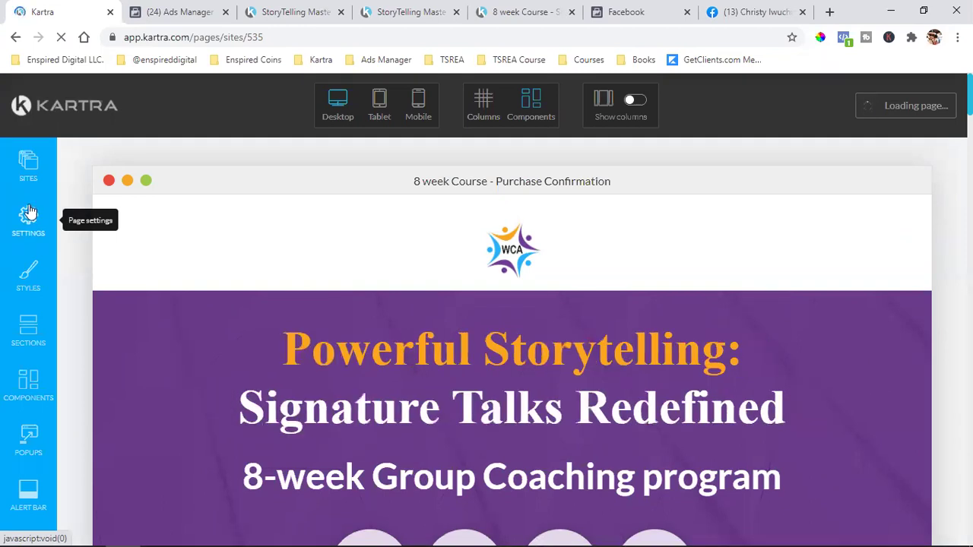
# - Check the pixel in the page's Tracking Code settings
pyautogui.click(25, 221)
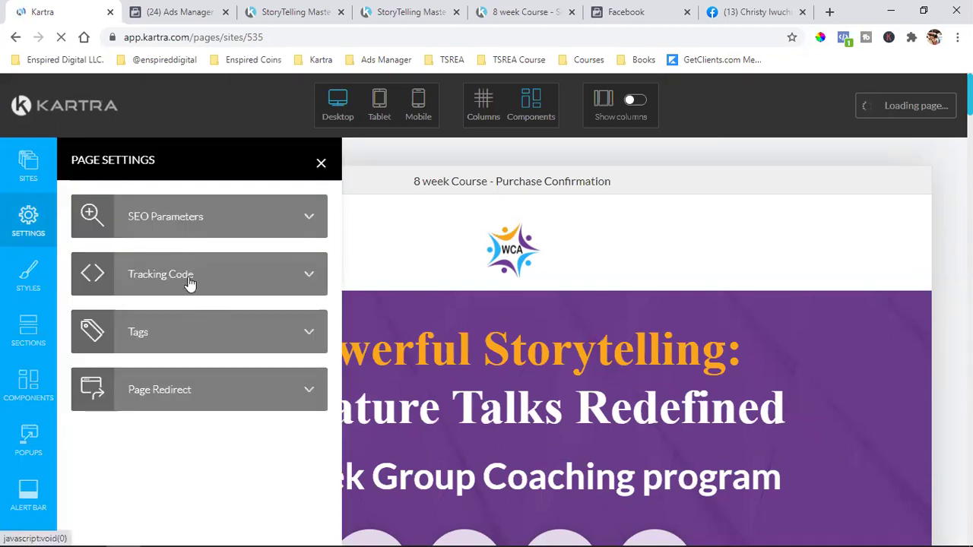
pyautogui.click(190, 275)
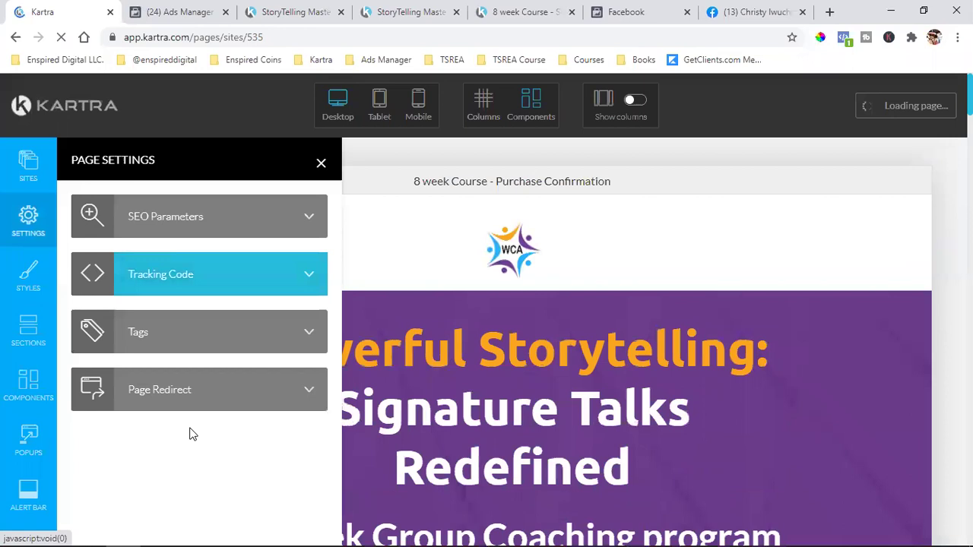
pyautogui.click(270, 296)
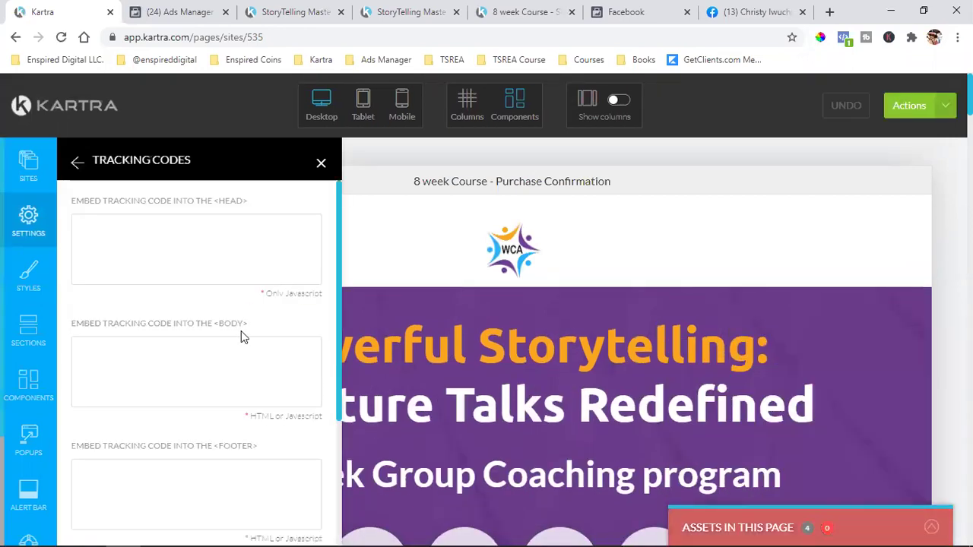
pyautogui.scroll(-3, 240, 332)
pyautogui.scroll(-5, 179, 435)
pyautogui.scroll(5, 178, 435)
pyautogui.click(78, 164)
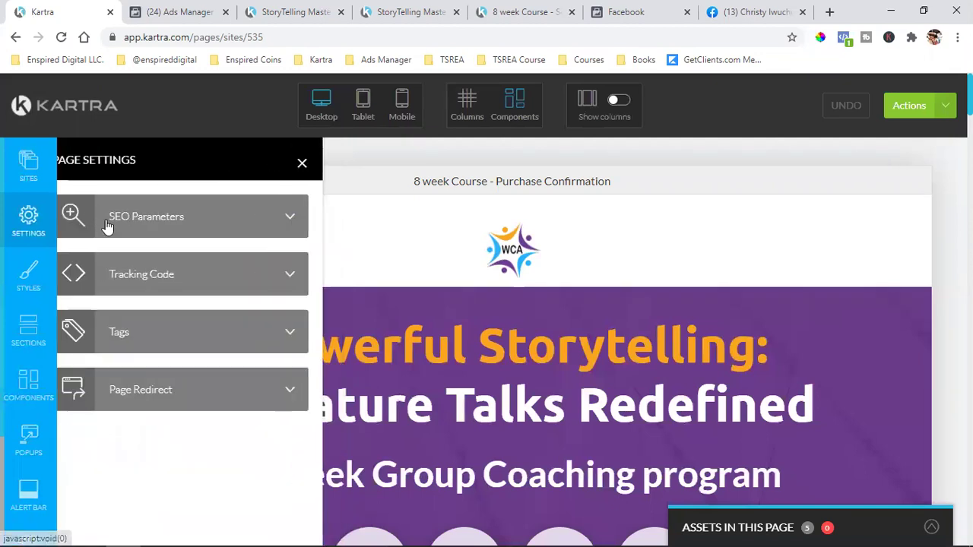
# - Change the SEO page title to '8 week Course - Purchase Confirmation' and apply it
pyautogui.click(254, 218)
pyautogui.doubleClick(179, 223)
pyautogui.click(169, 223)
pyautogui.moveTo(148, 223); pyautogui.dragTo(269, 218)
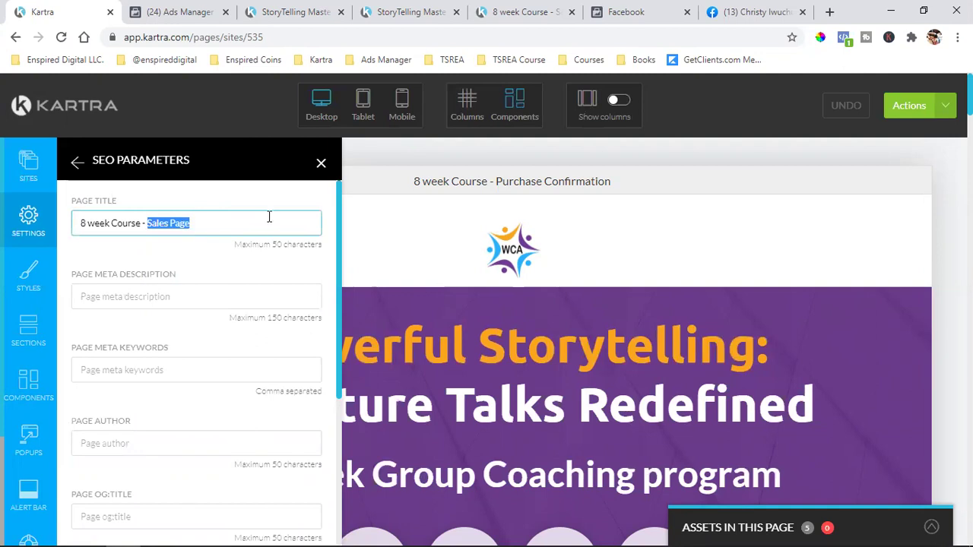
pyautogui.write('Purchas')
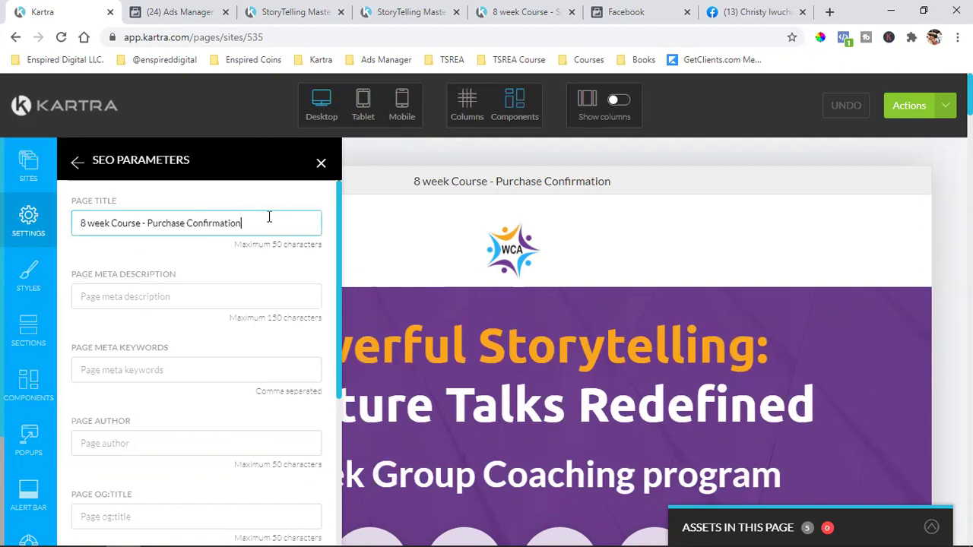
pyautogui.scroll(-5, 228, 319)
pyautogui.click(152, 525)
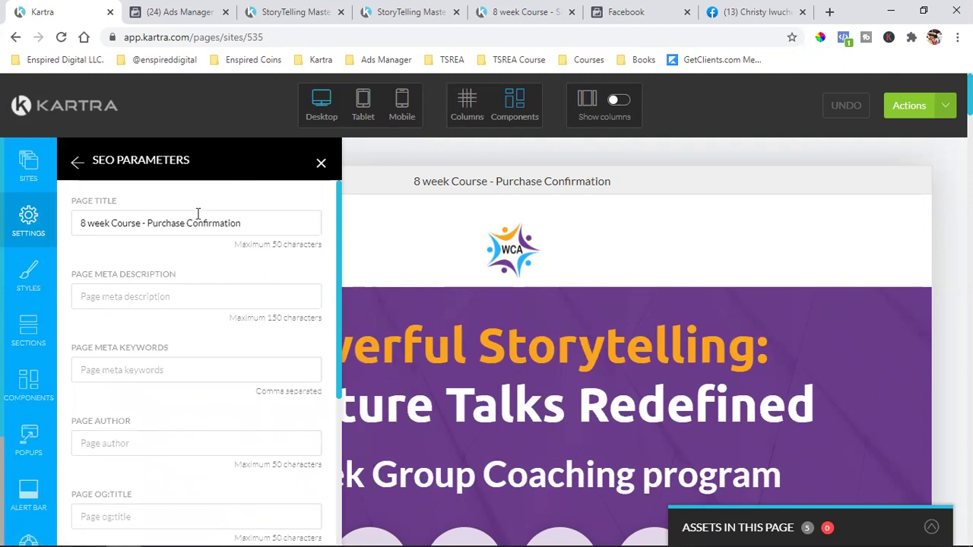
# - Save progress on the page from the Actions menu
pyautogui.click(943, 108)
pyautogui.click(852, 169)
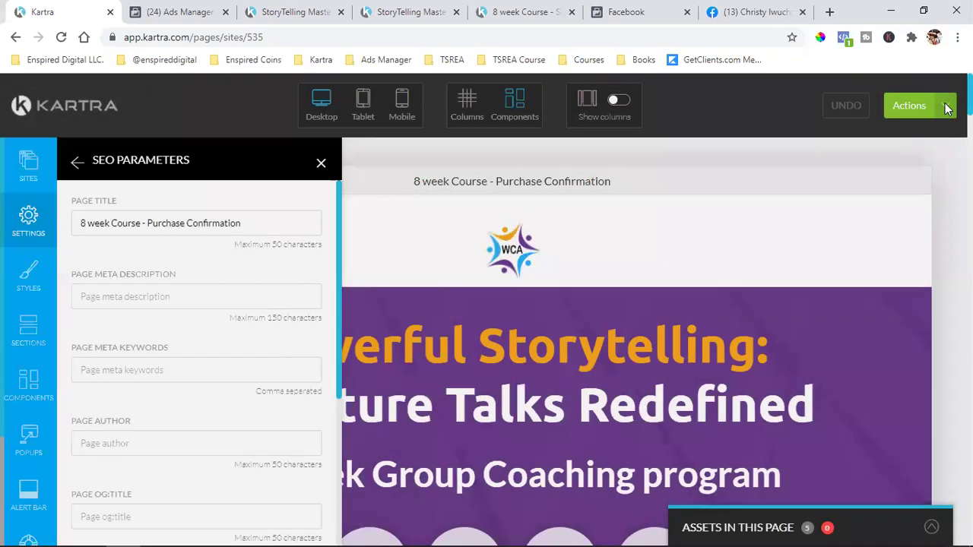
pyautogui.click(946, 106)
# - Publish the page live and change its link slug to 'purchaseconfirmation'
pyautogui.click(897, 225)
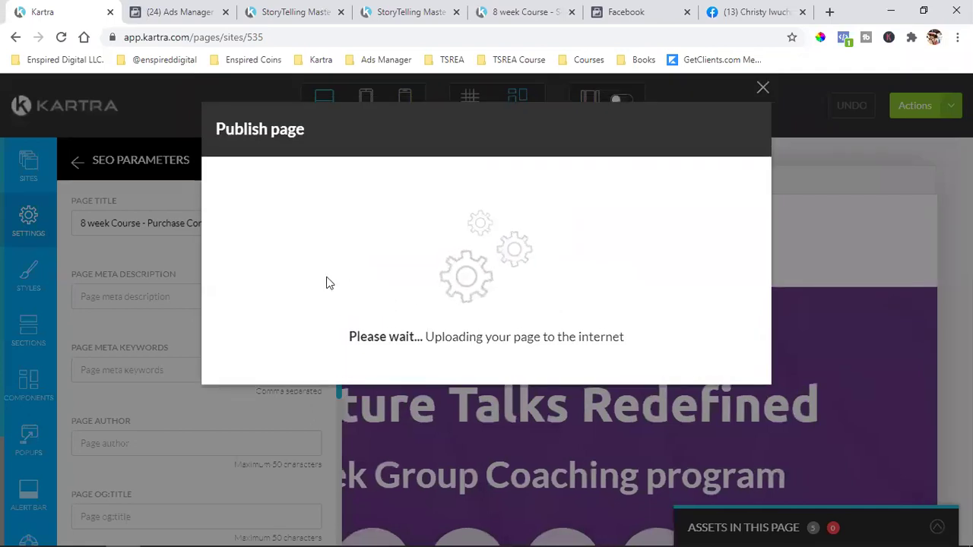
pyautogui.click(326, 272)
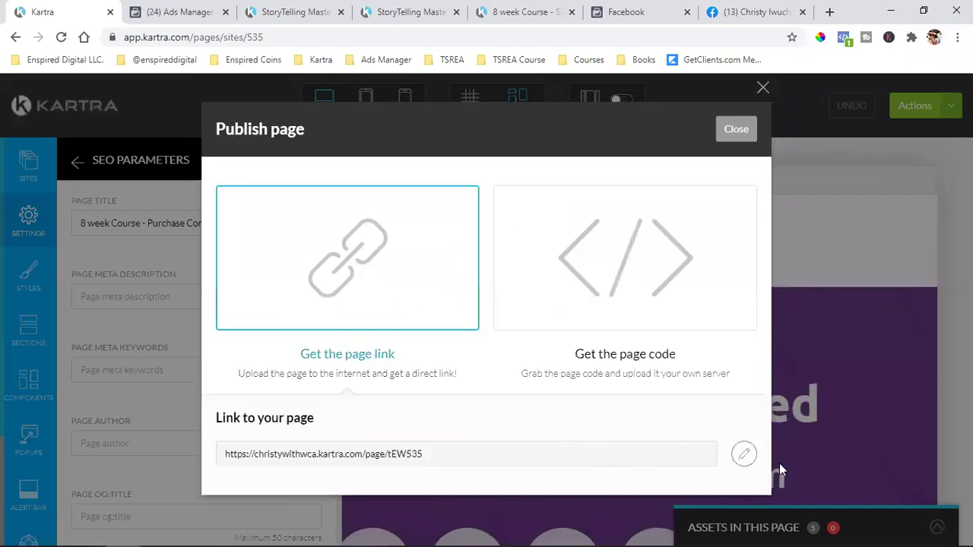
pyautogui.click(745, 454)
pyautogui.doubleClick(579, 452)
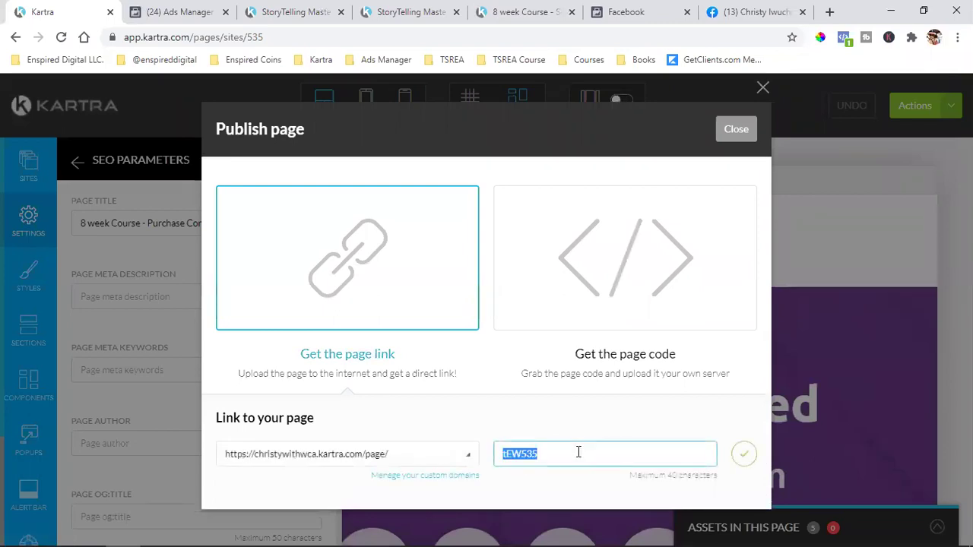
pyautogui.write('purchaseconfirmation')
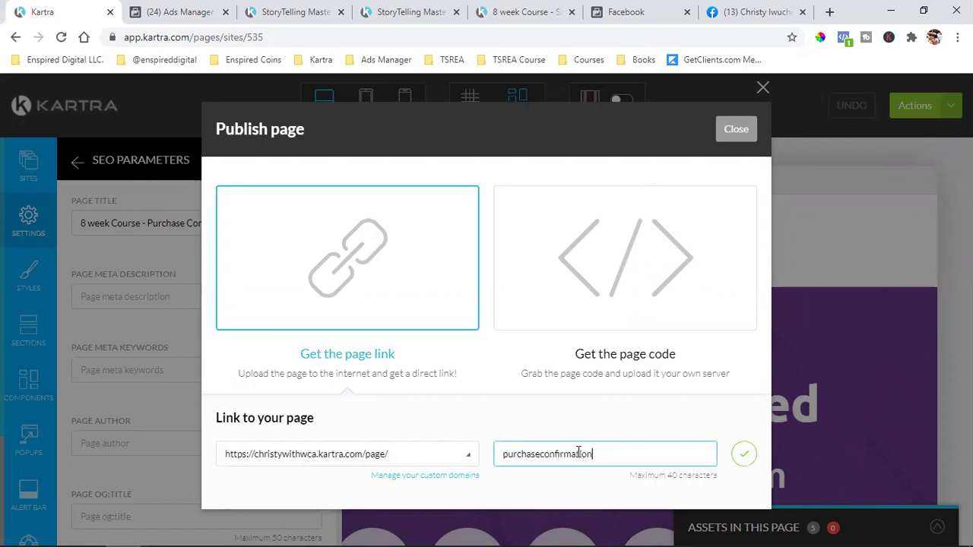
pyautogui.click(745, 454)
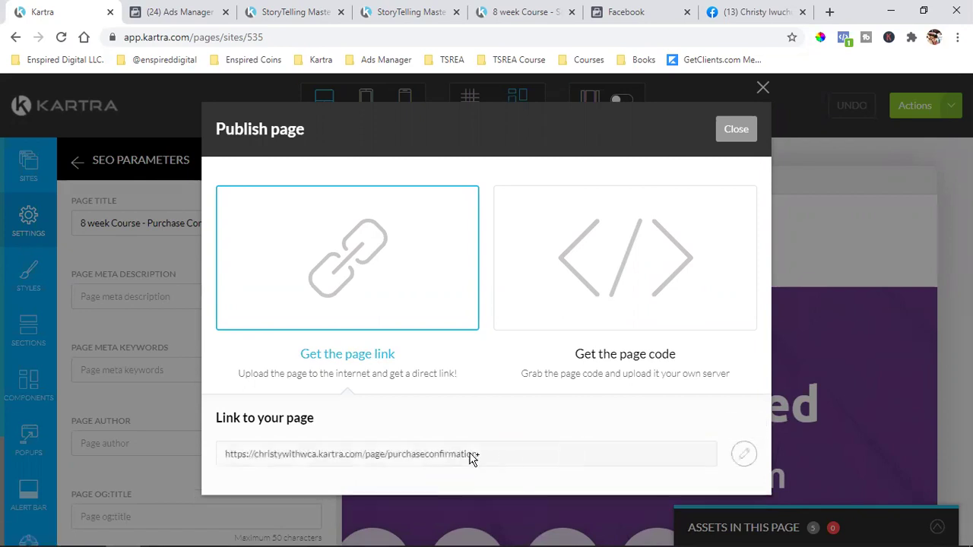
# - Copy the page link and load the live purchase confirmation page in the Facebook tab
pyautogui.click(405, 460)
pyautogui.rightClick(405, 460)
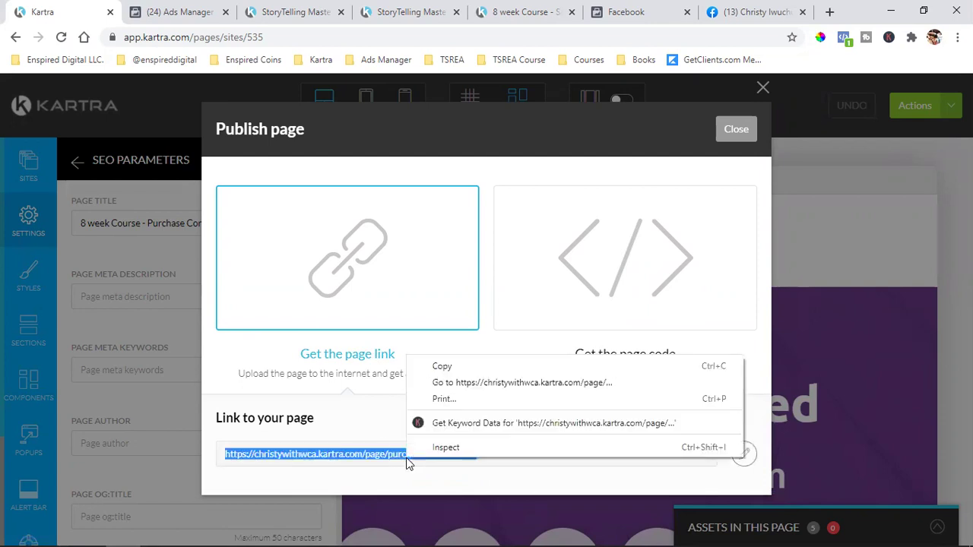
pyautogui.click(447, 368)
pyautogui.click(765, 11)
pyautogui.hotkey('ctrl', 'v')
pyautogui.press('Return')
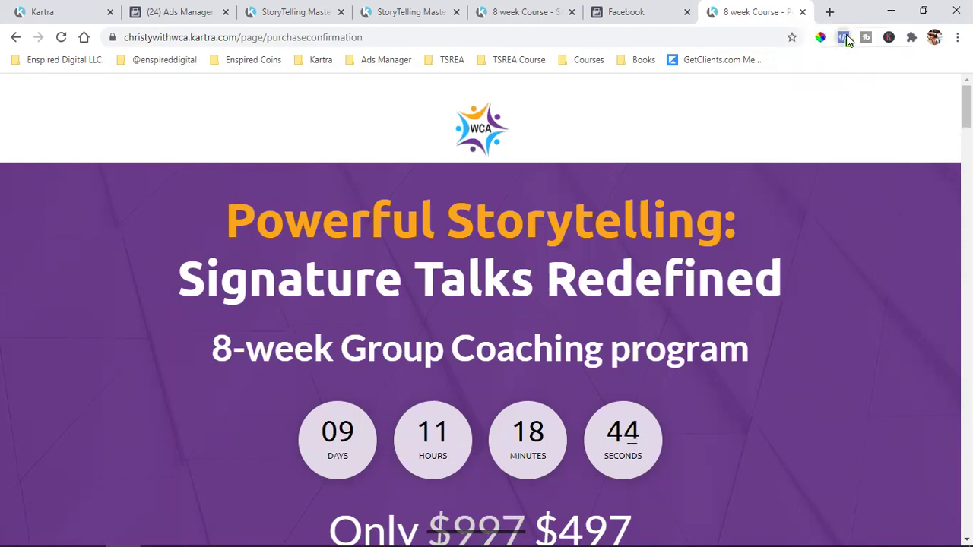
pyautogui.click(844, 38)
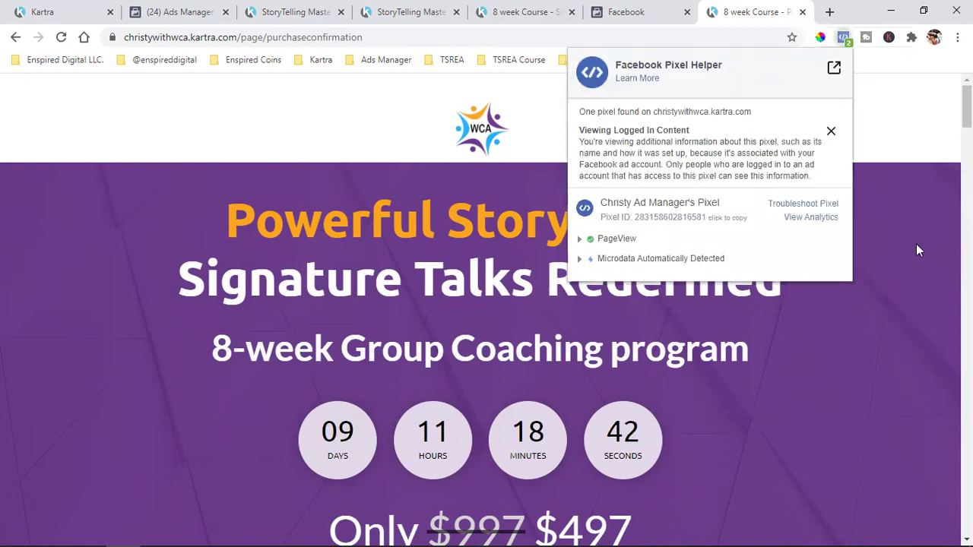
pyautogui.click(659, 308)
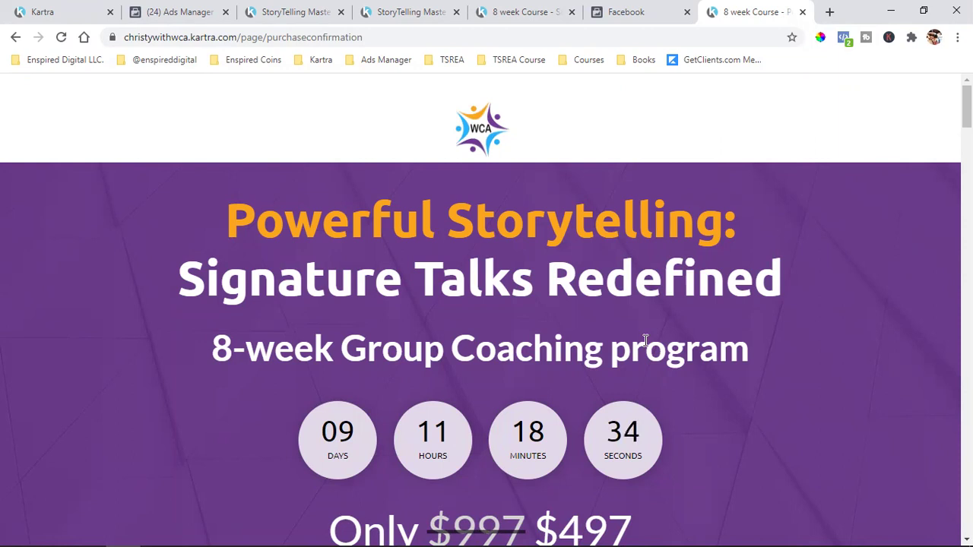
pyautogui.click(844, 37)
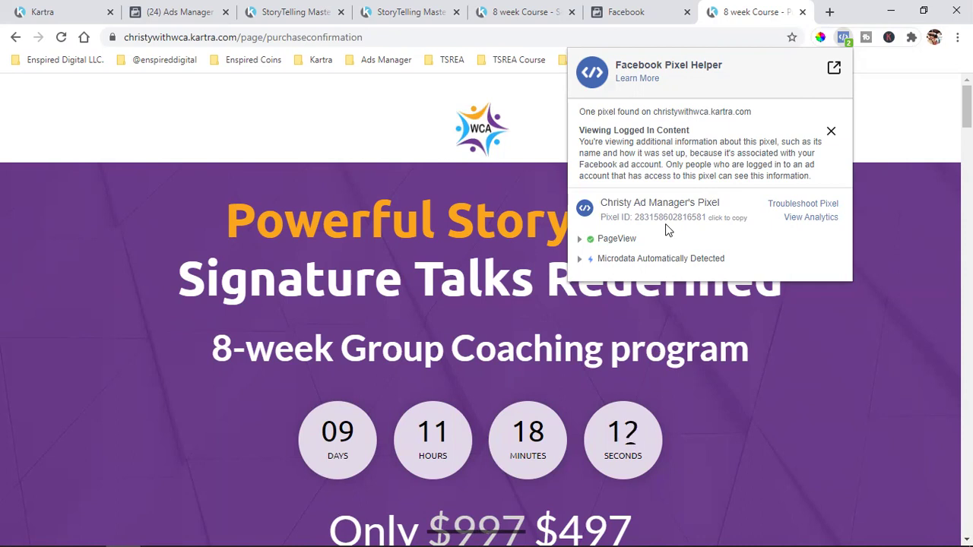
pyautogui.click(350, 179)
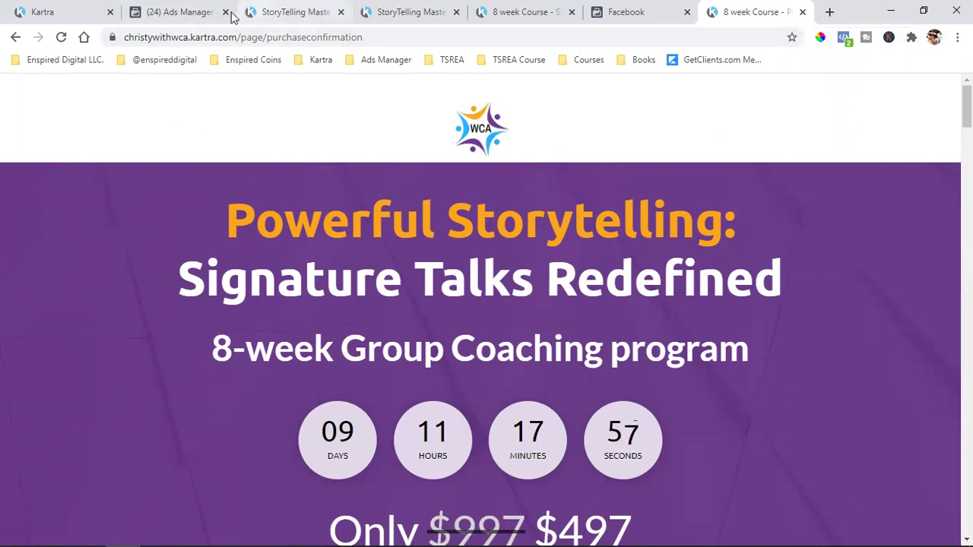
# - Flip through the registration, Thank You, sales and purchase confirmation page tabs
pyautogui.click(305, 18)
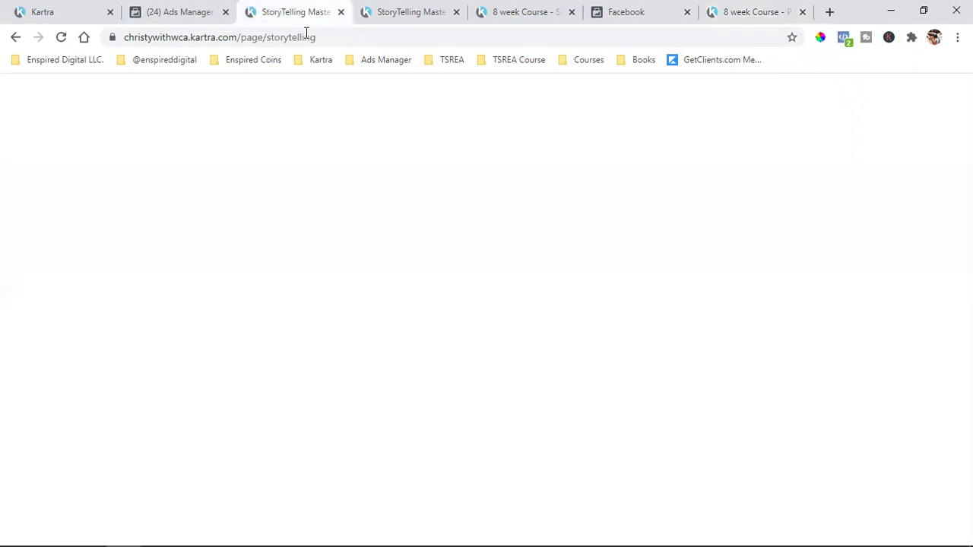
pyautogui.click(410, 9)
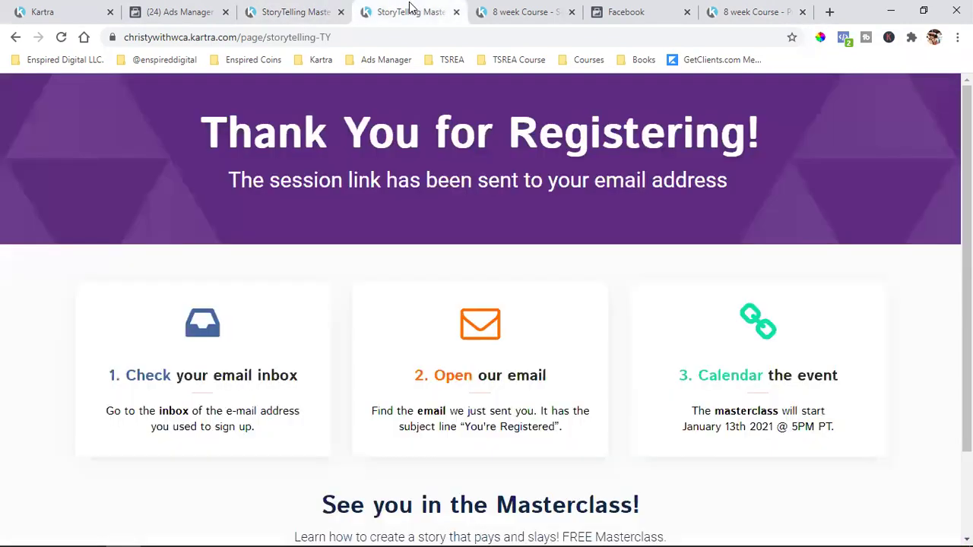
pyautogui.click(505, 7)
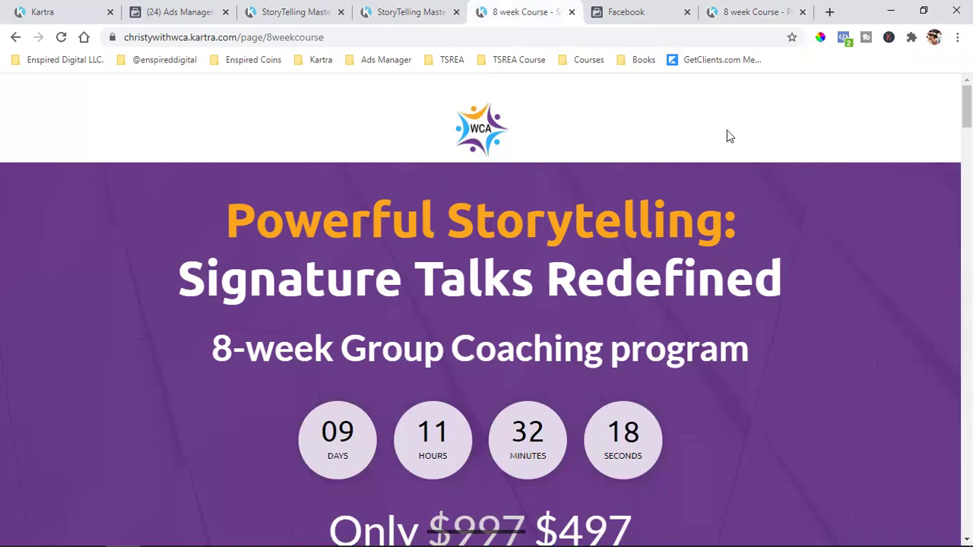
pyautogui.click(754, 12)
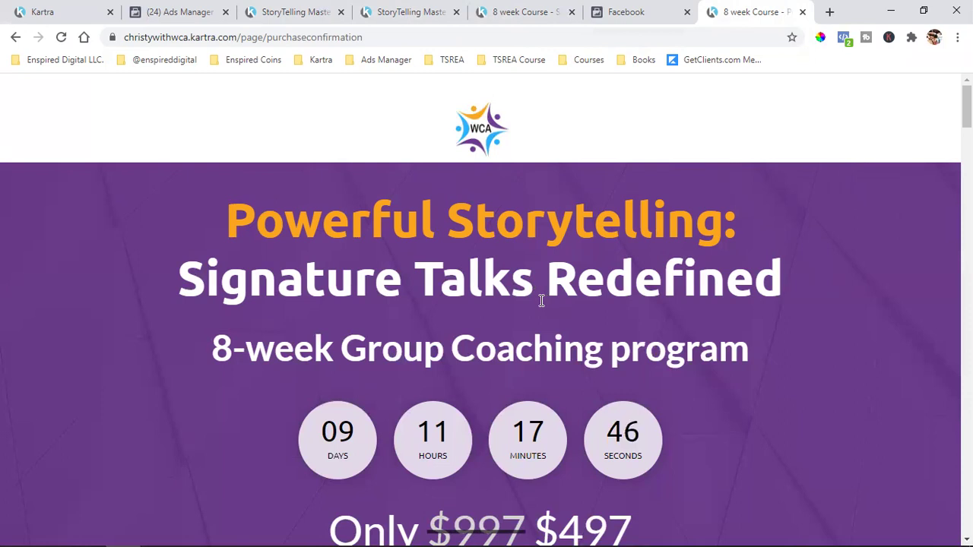
# - View the pixel overview, close the Facebook tab, and return to the Ads Manager campaigns
pyautogui.click(152, 12)
pyautogui.click(612, 12)
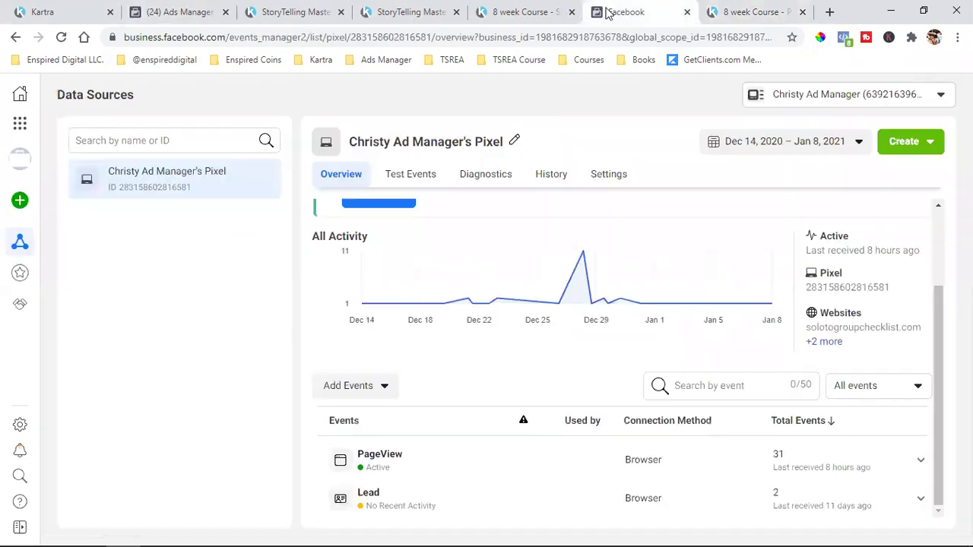
pyautogui.click(687, 12)
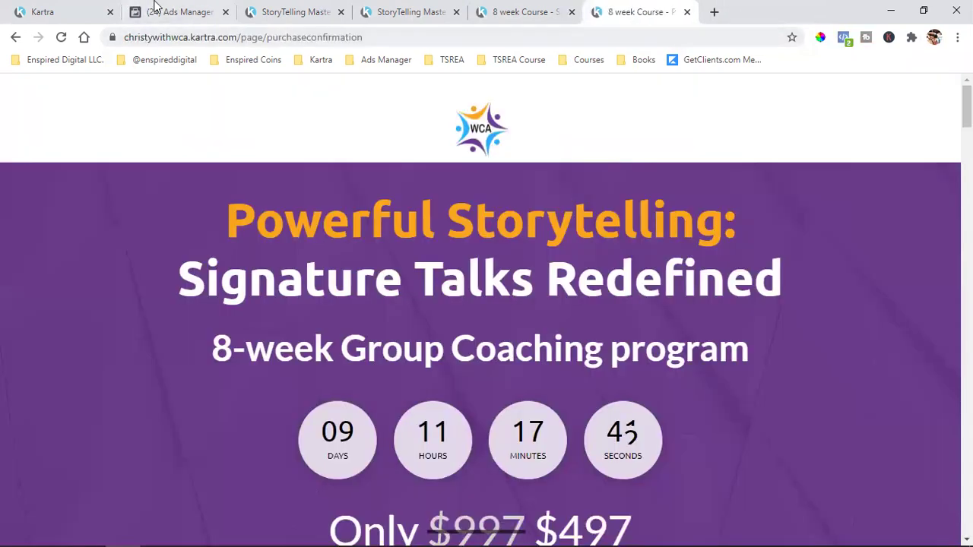
pyautogui.click(199, 11)
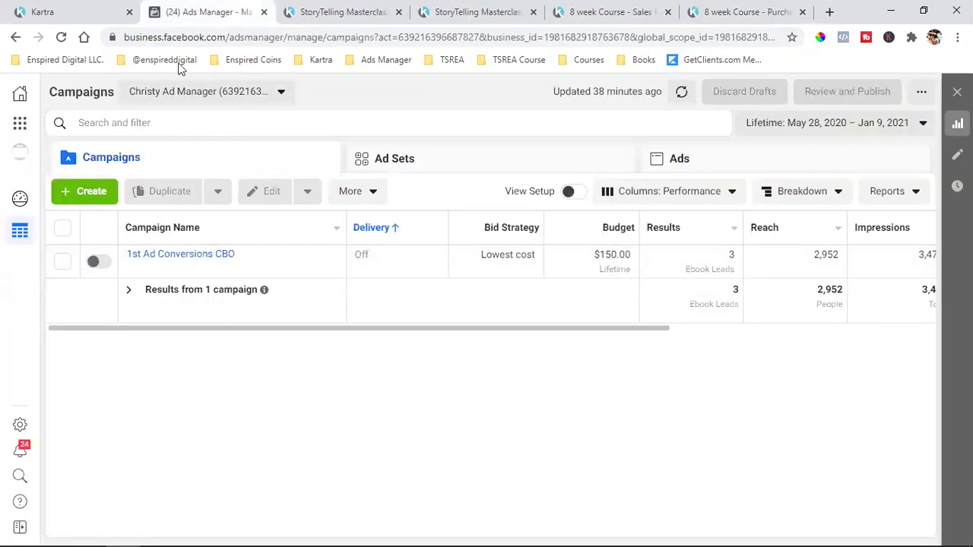
# - Load the Audiences list via Business Tools, then return to Kartra's Publish page dialog
pyautogui.click(196, 92)
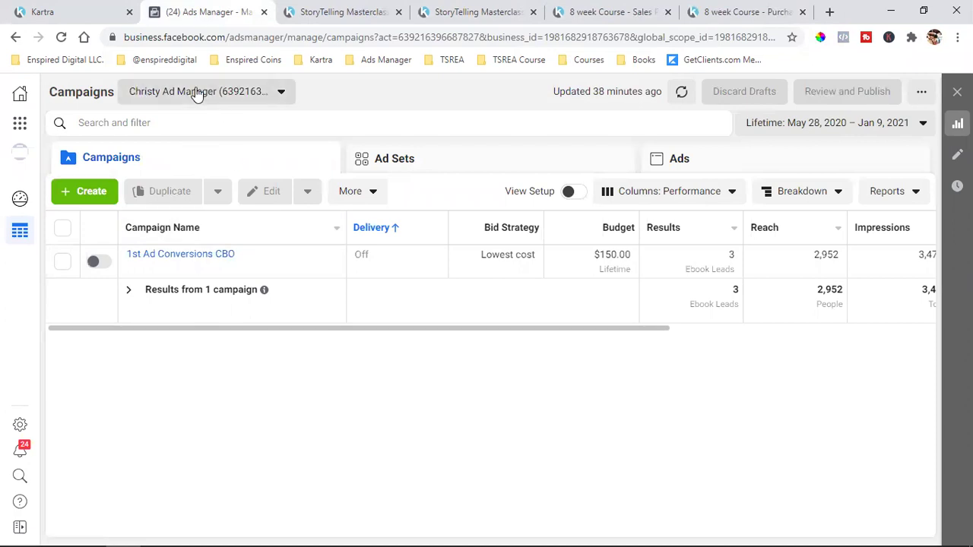
pyautogui.click(403, 106)
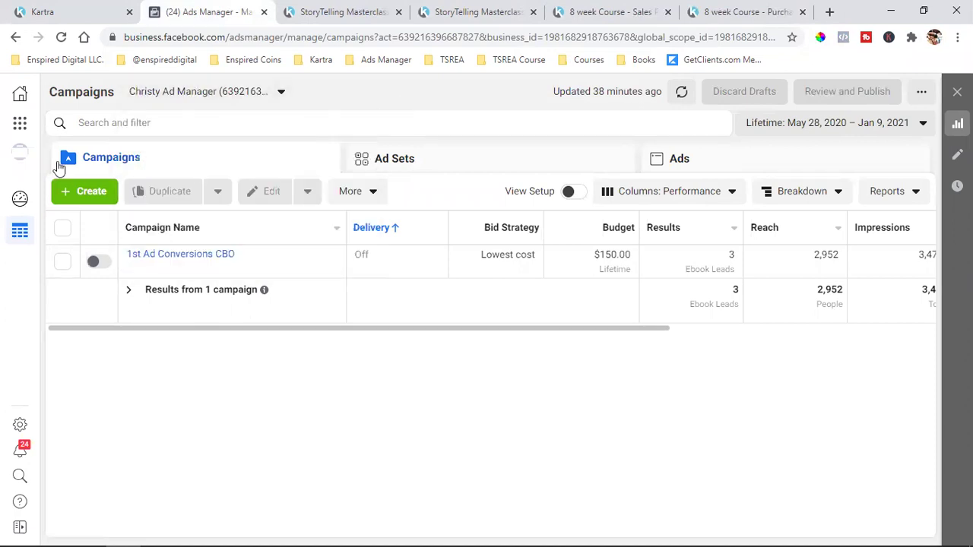
pyautogui.click(19, 128)
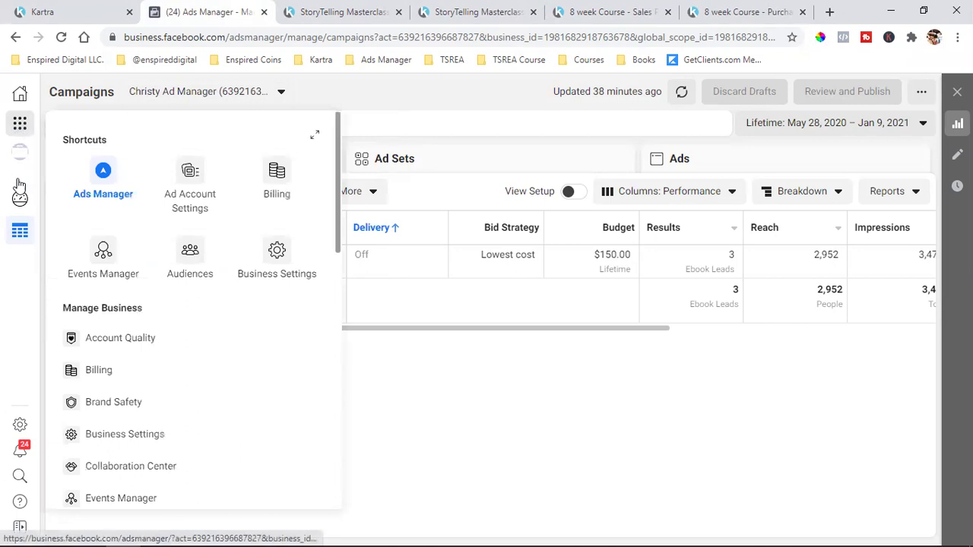
pyautogui.click(183, 252)
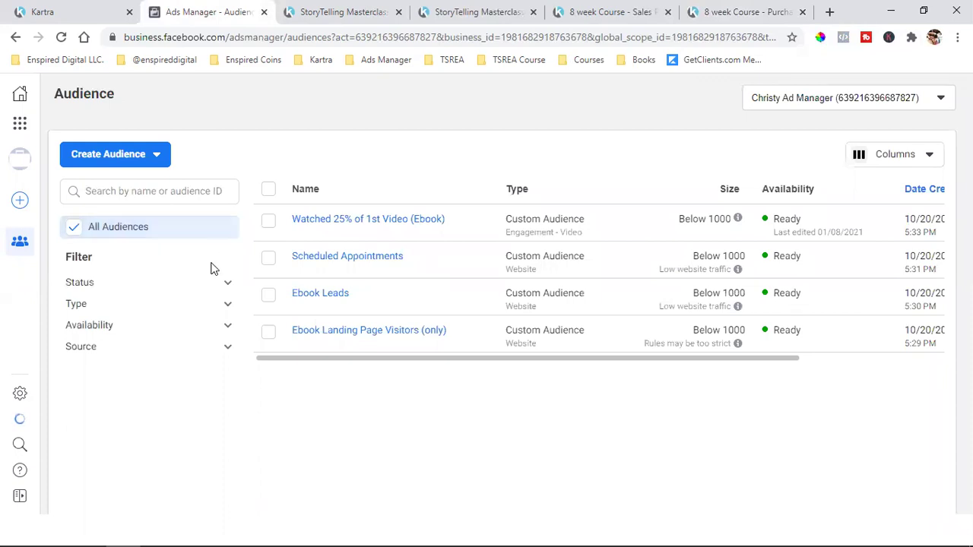
pyautogui.click(87, 9)
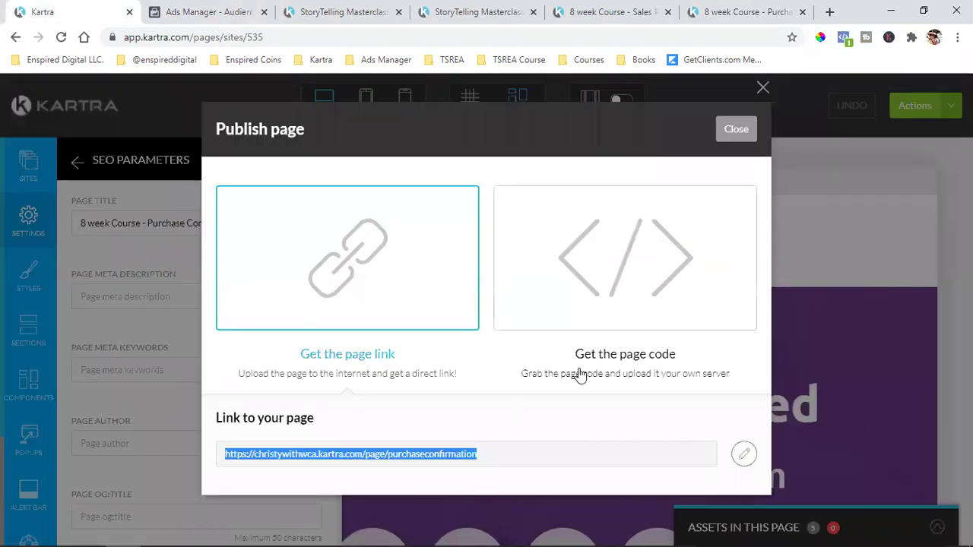
# - Close Kartra's publish dialog and exit the editor via Actions > Return to Dashboard
pyautogui.click(736, 128)
pyautogui.click(909, 105)
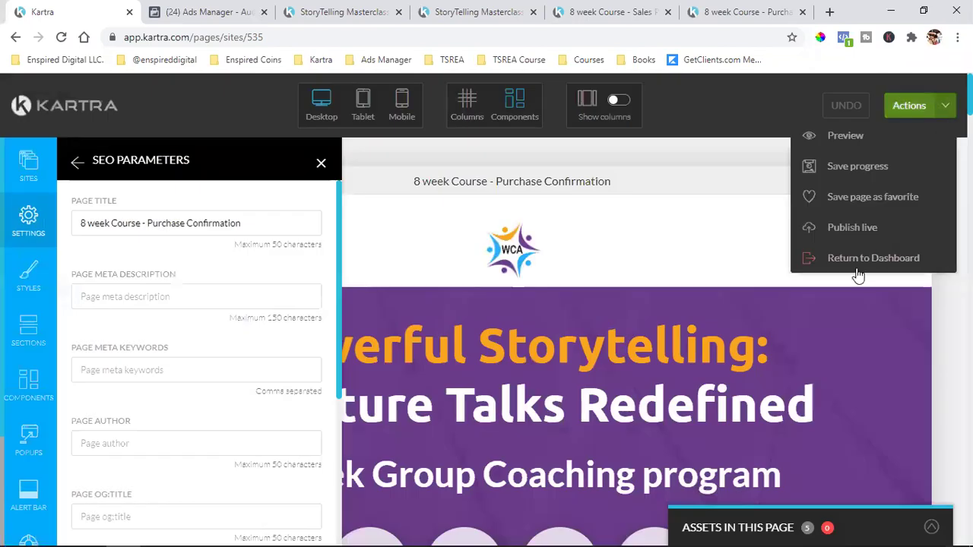
pyautogui.click(856, 259)
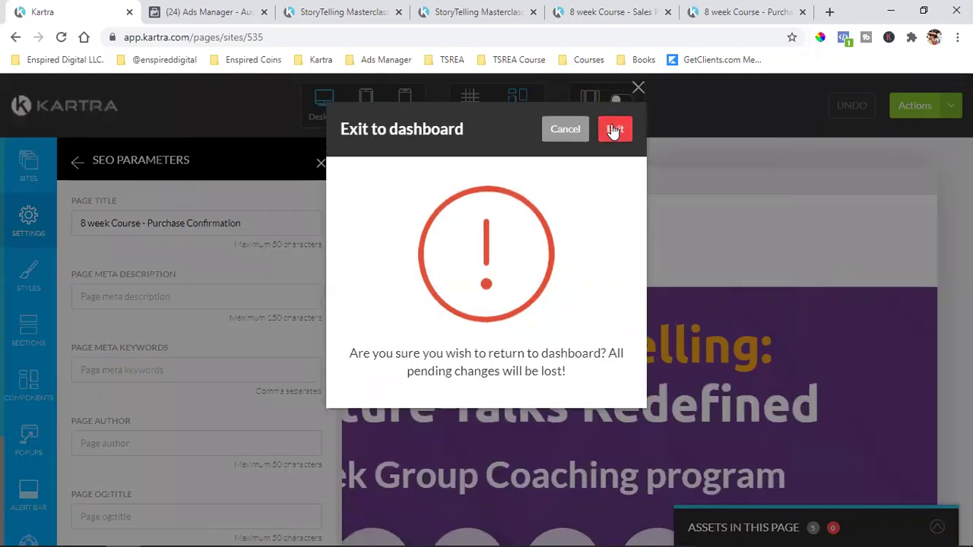
pyautogui.click(616, 128)
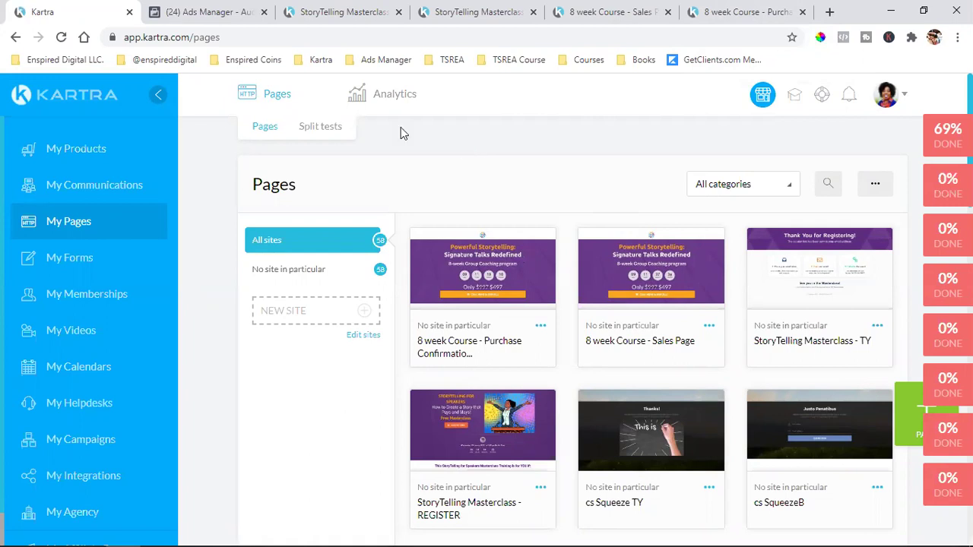
# - Glance at the Ads Manager audiences, scroll Kartra's My Pages grid, then view the StoryTelling Masterclass page
pyautogui.click(206, 11)
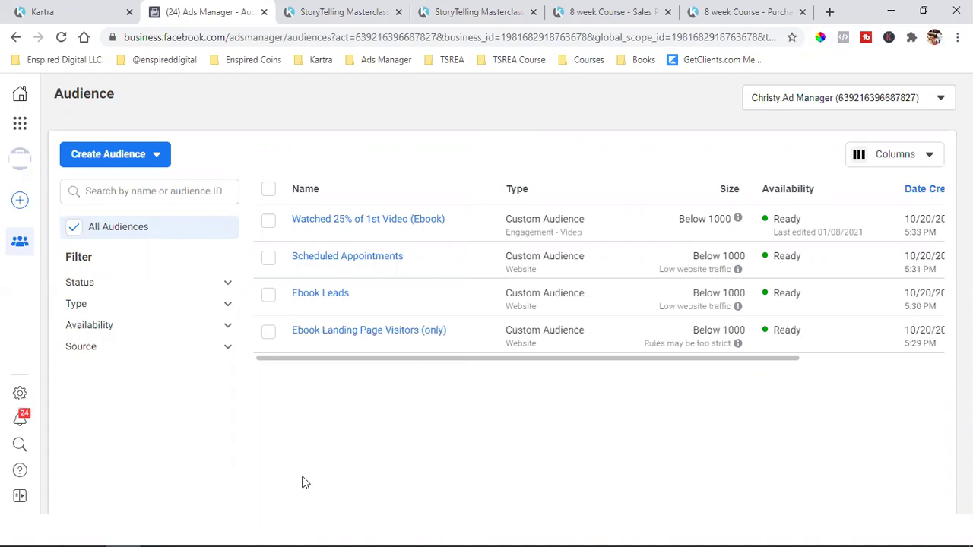
pyautogui.click(36, 9)
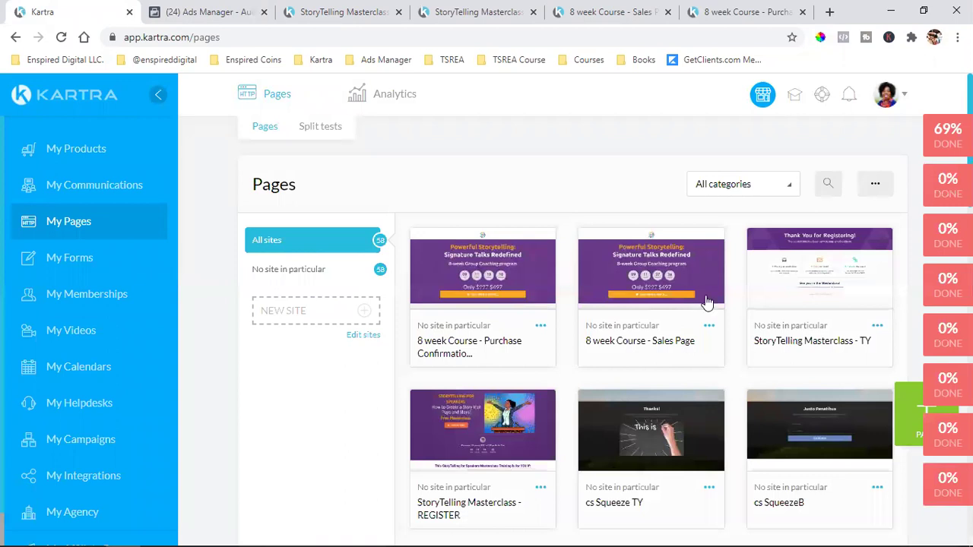
pyautogui.scroll(-2, 682, 321)
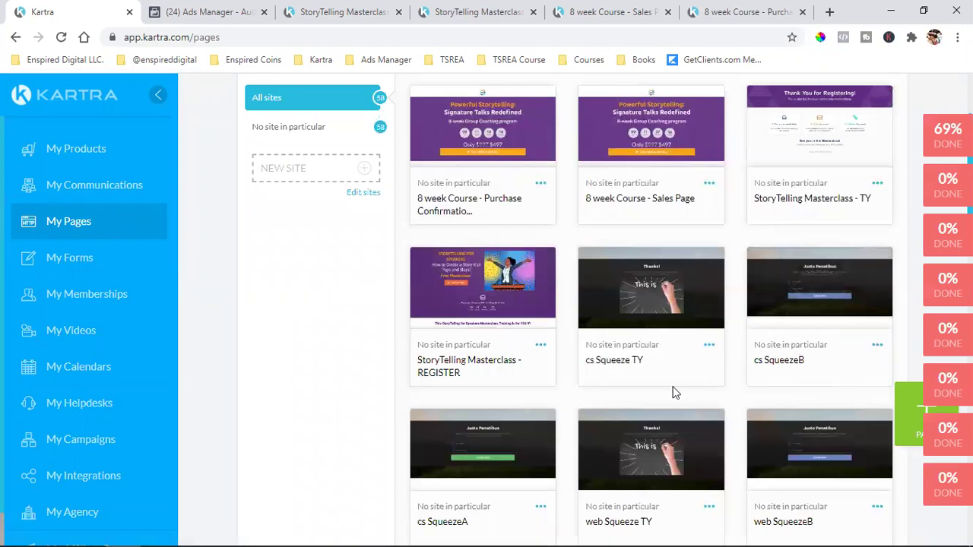
pyautogui.scroll(-5, 619, 343)
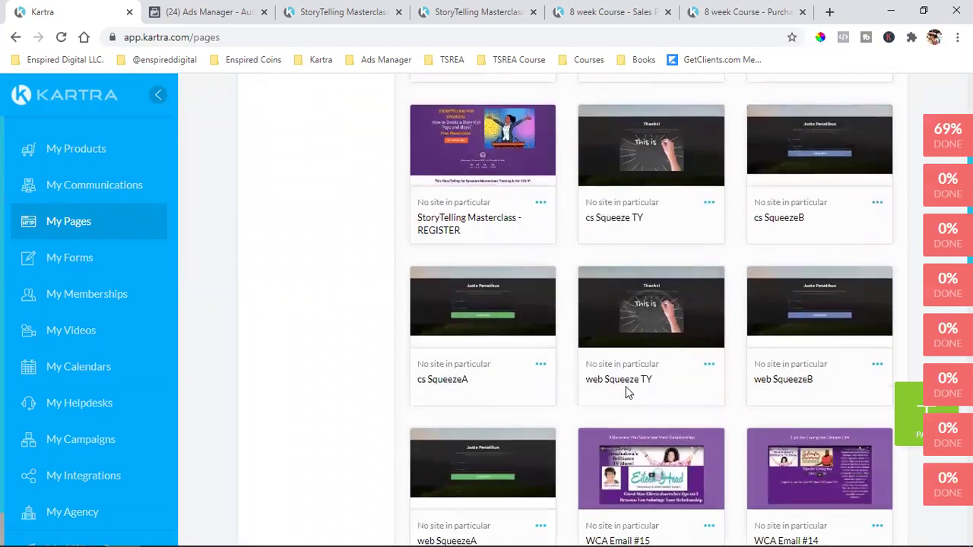
pyautogui.scroll(-2, 624, 371)
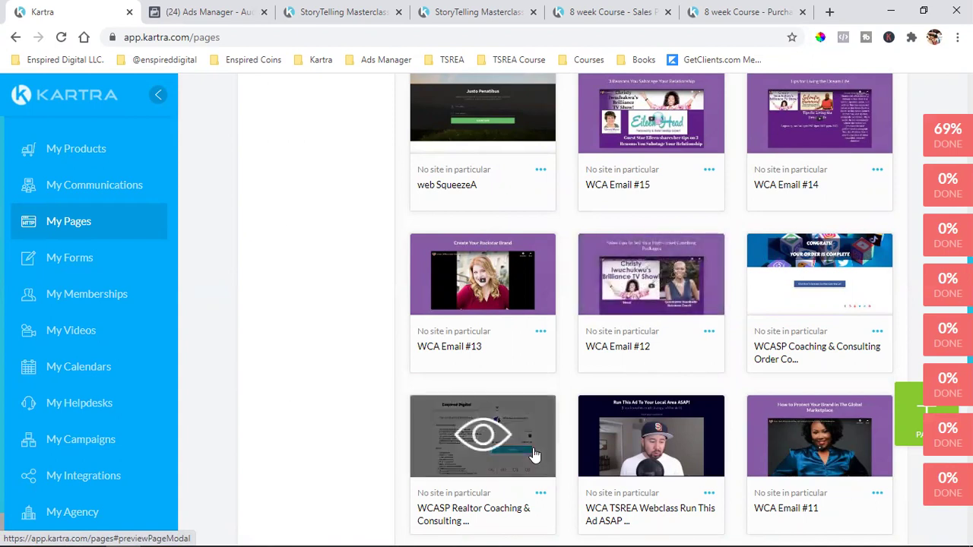
pyautogui.scroll(4, 535, 455)
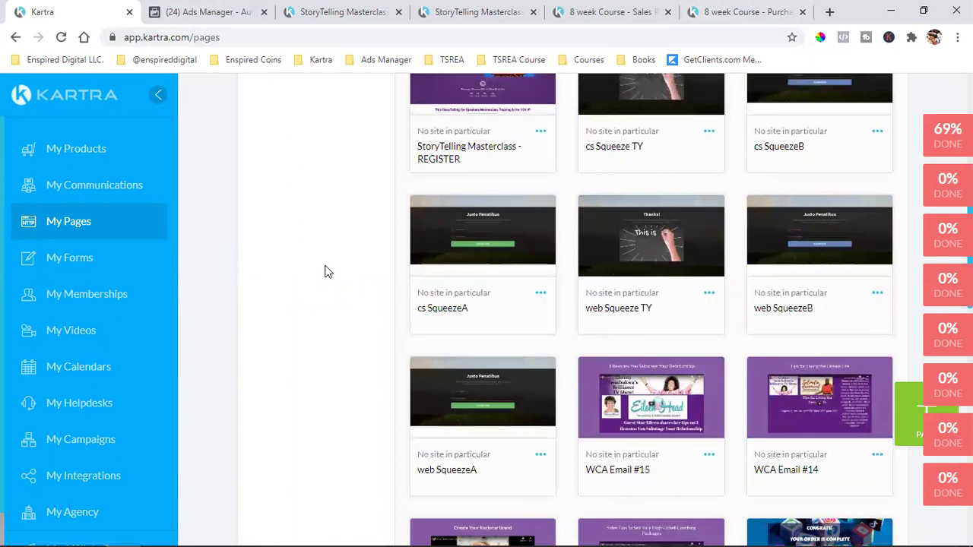
pyautogui.click(313, 9)
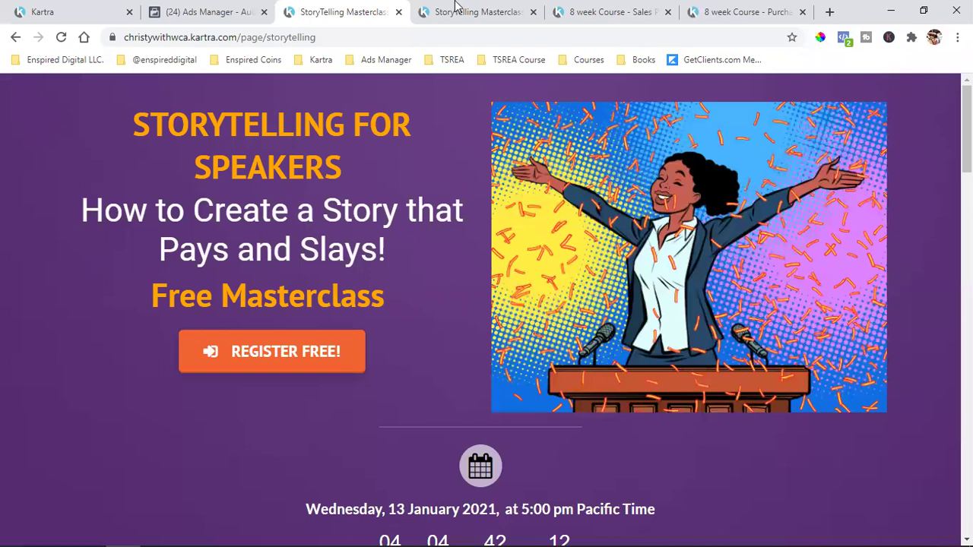
# - Look over the Thank You, 8 week Course sales and purchase confirmation pages, then go back to Ads Manager
pyautogui.click(458, 9)
pyautogui.click(614, 9)
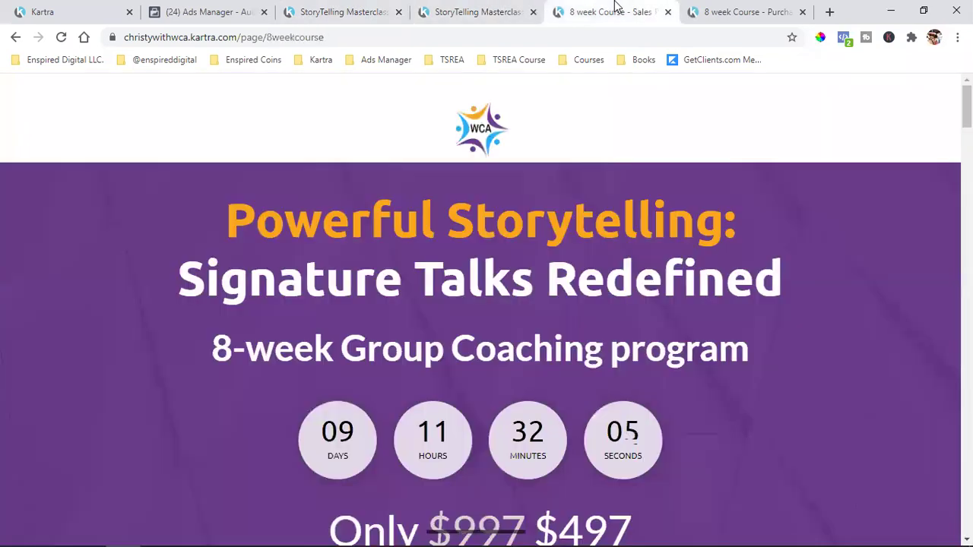
pyautogui.click(723, 8)
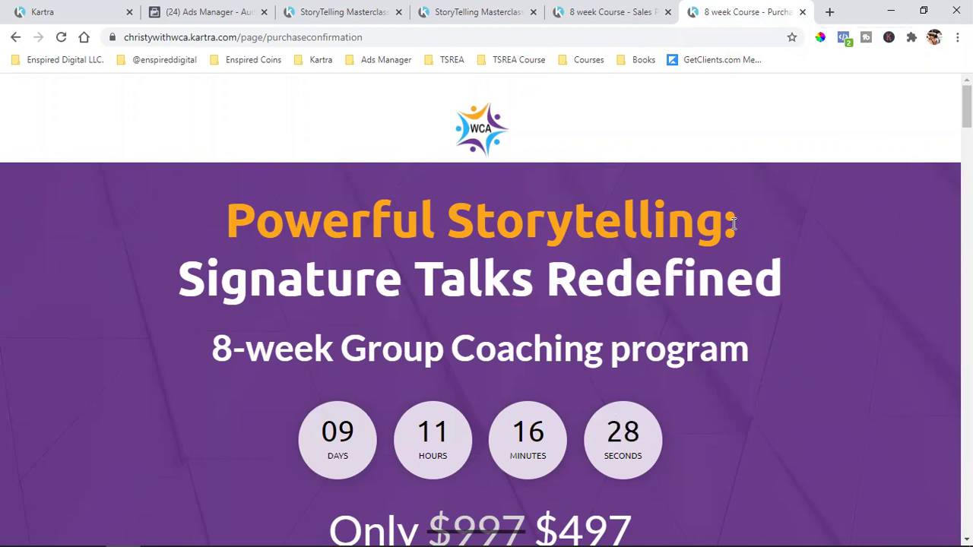
pyautogui.click(234, 9)
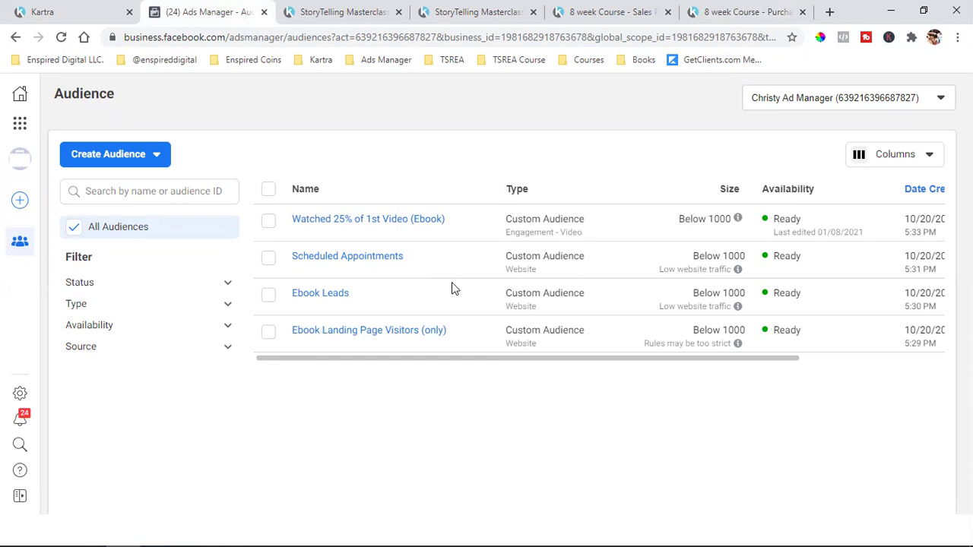
# - Read the rules of each existing custom audience in the Audiences list
pyautogui.moveTo(360, 262)
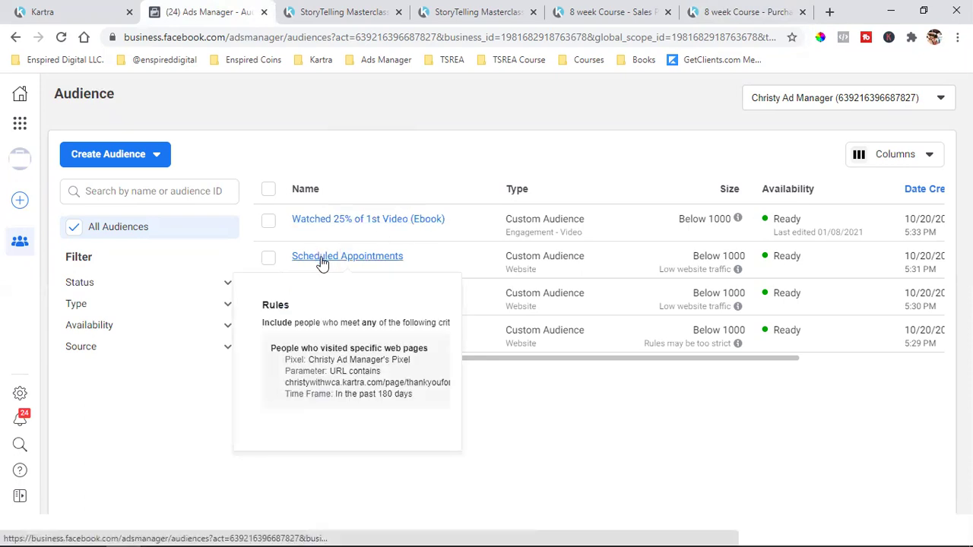
pyautogui.moveTo(343, 301)
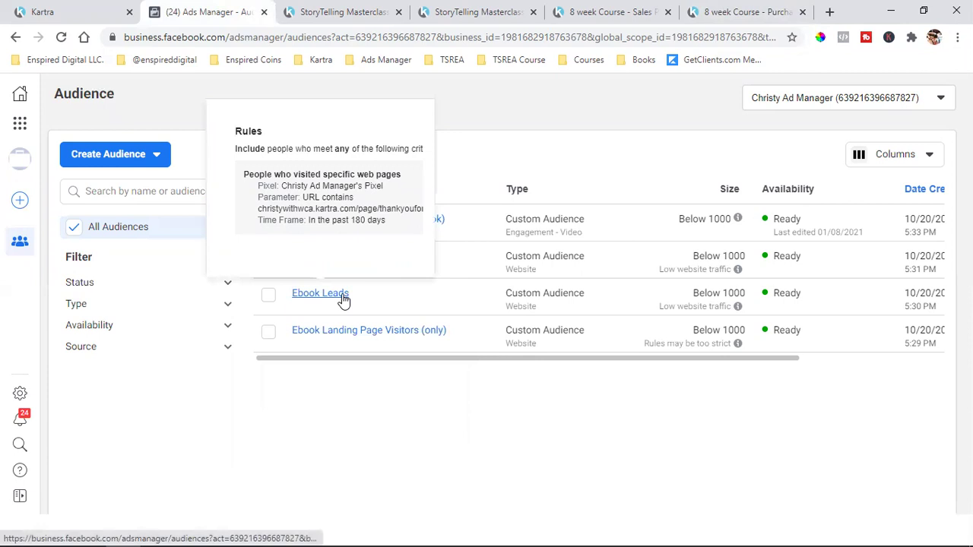
pyautogui.moveTo(342, 332)
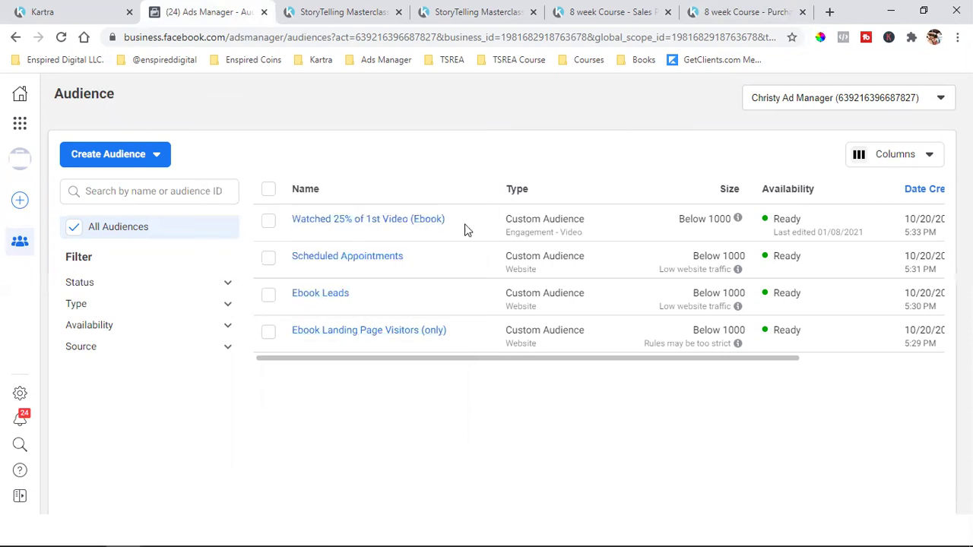
pyautogui.moveTo(379, 225)
# - Flip through the Kartra masterclass tabs, then return to Ads Manager's Create Audience options
pyautogui.click(344, 12)
pyautogui.click(441, 11)
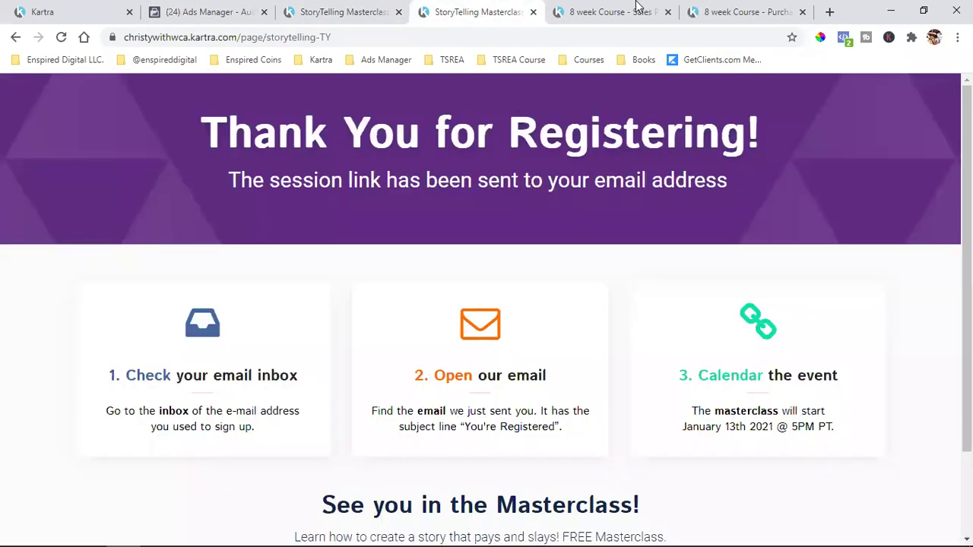
pyautogui.click(612, 11)
pyautogui.click(735, 9)
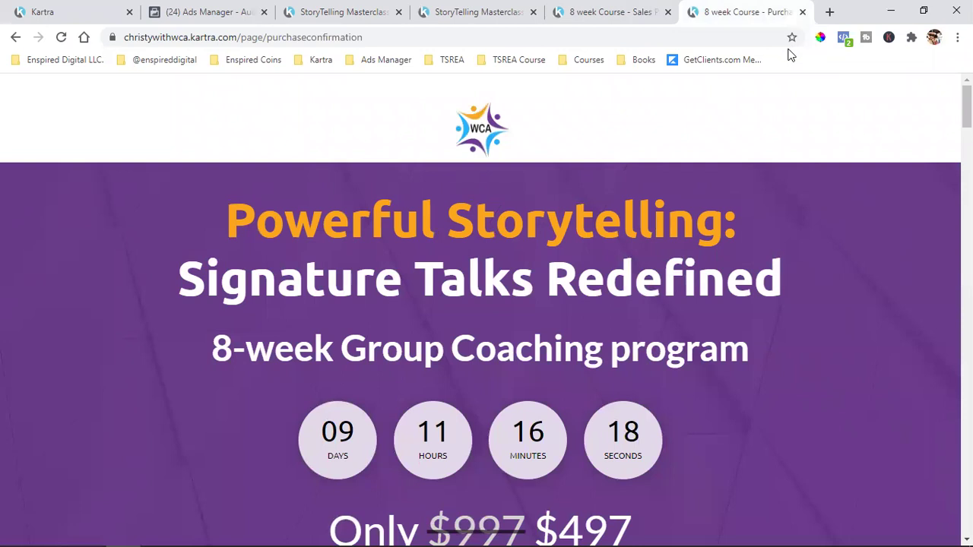
pyautogui.click(75, 7)
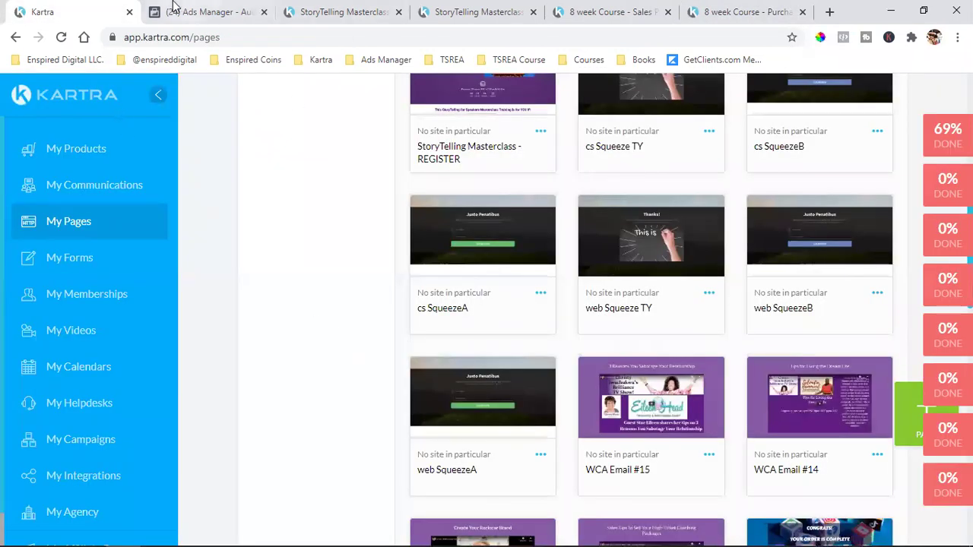
pyautogui.click(176, 14)
pyautogui.click(109, 156)
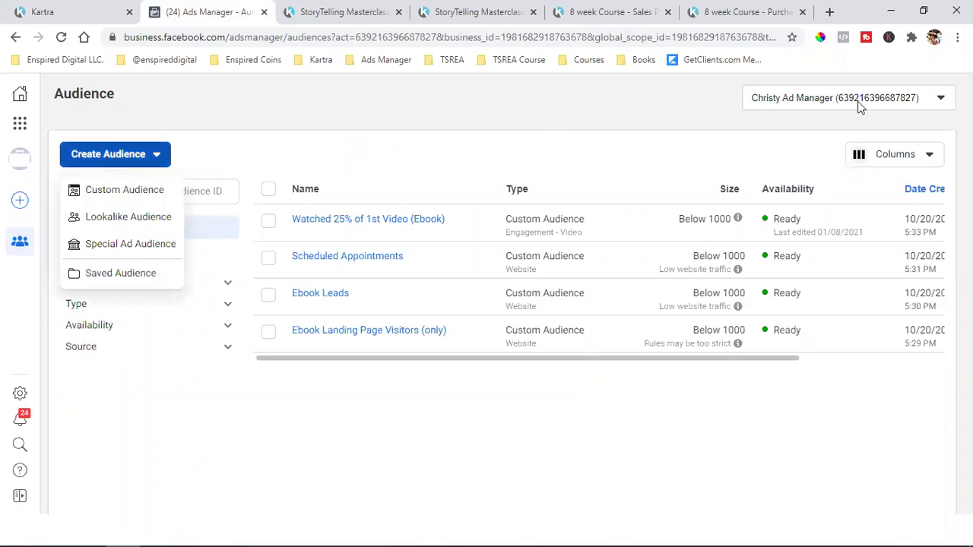
# - Start a new custom audience with video viewers as the source
pyautogui.click(95, 199)
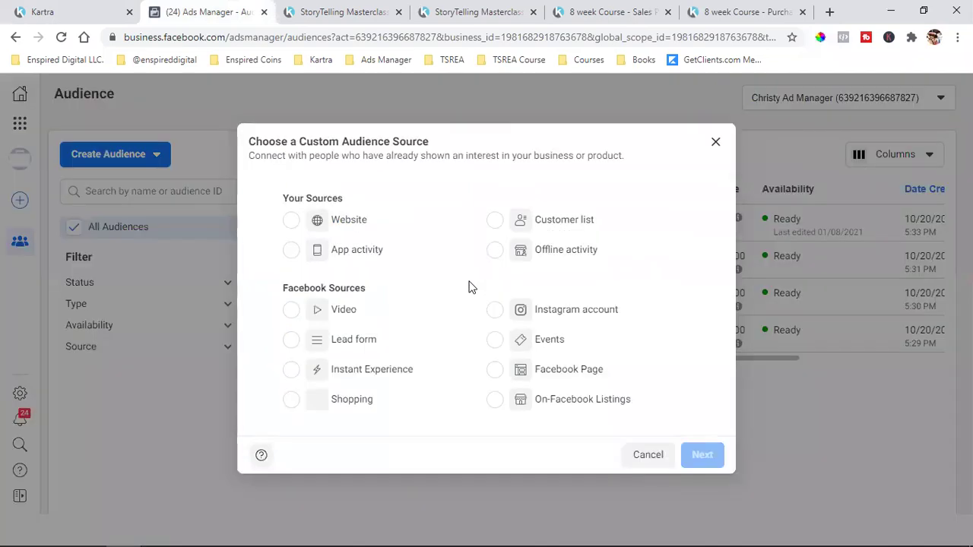
pyautogui.click(348, 312)
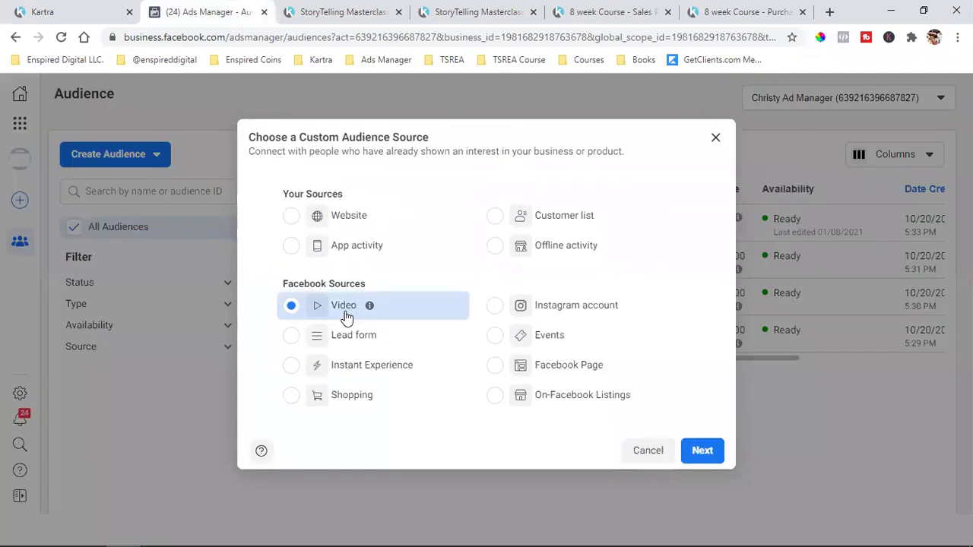
pyautogui.click(702, 450)
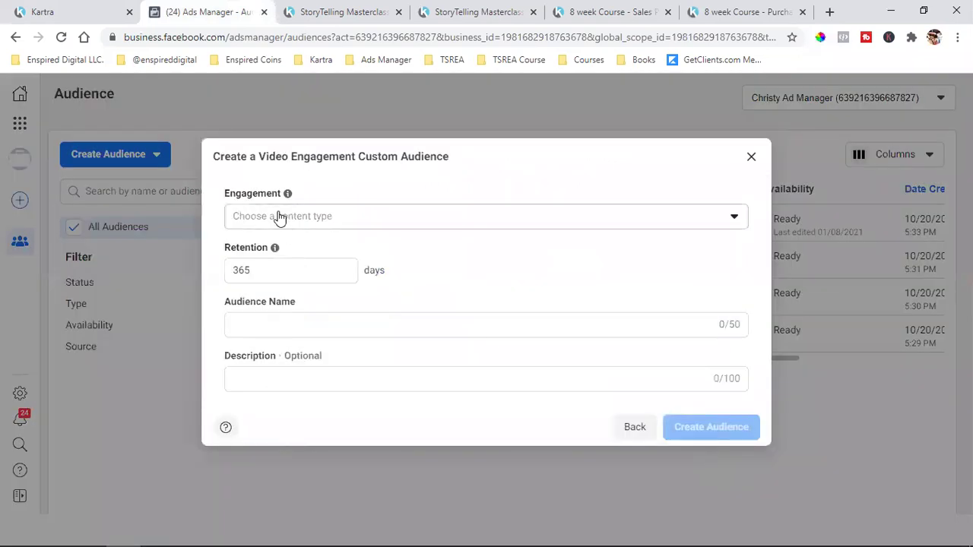
# - Target people who watched 25% of the video with 365-day retention, and open the video picker
pyautogui.click(279, 218)
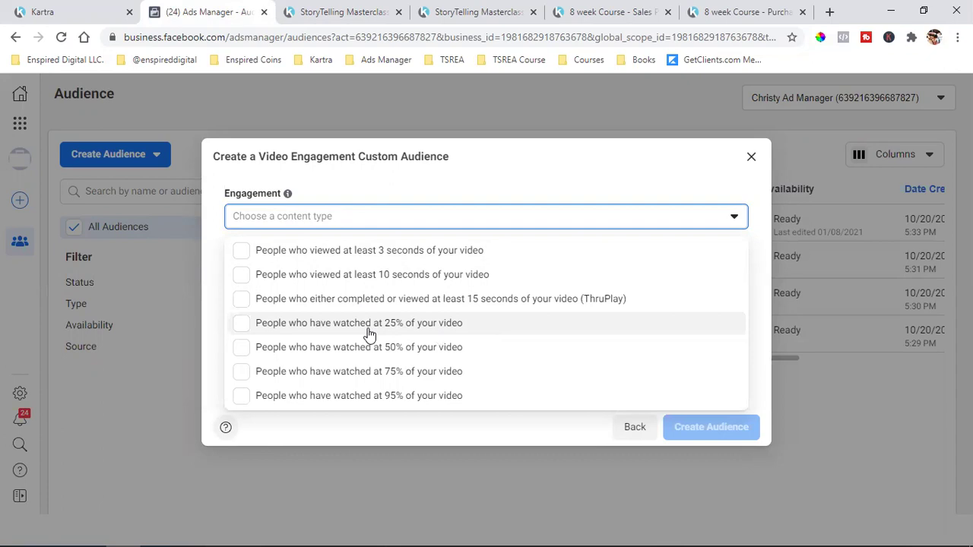
pyautogui.click(369, 334)
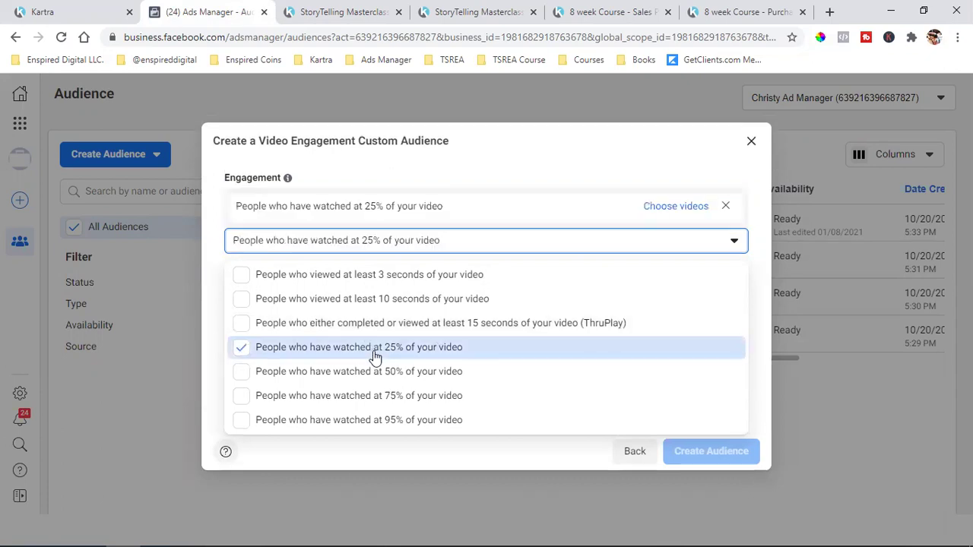
pyautogui.click(497, 149)
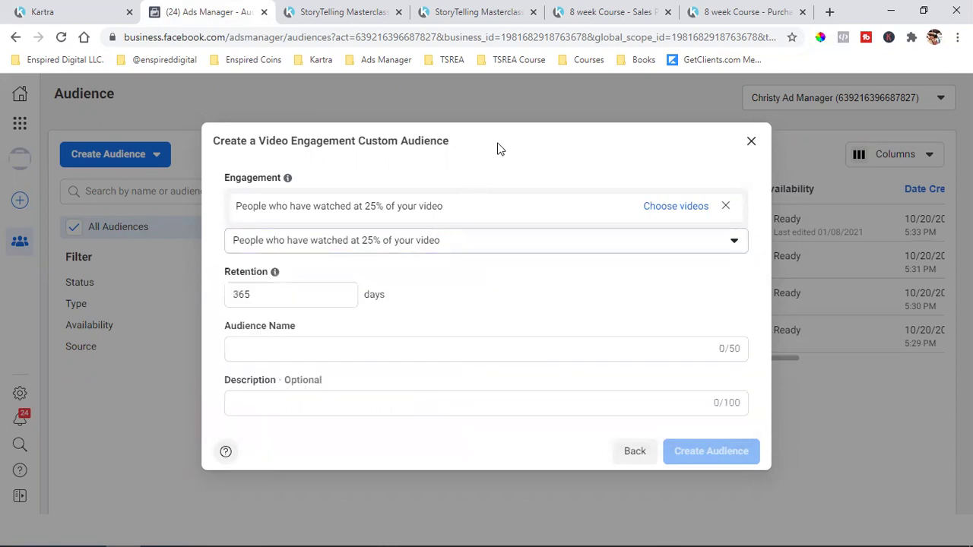
pyautogui.click(246, 292)
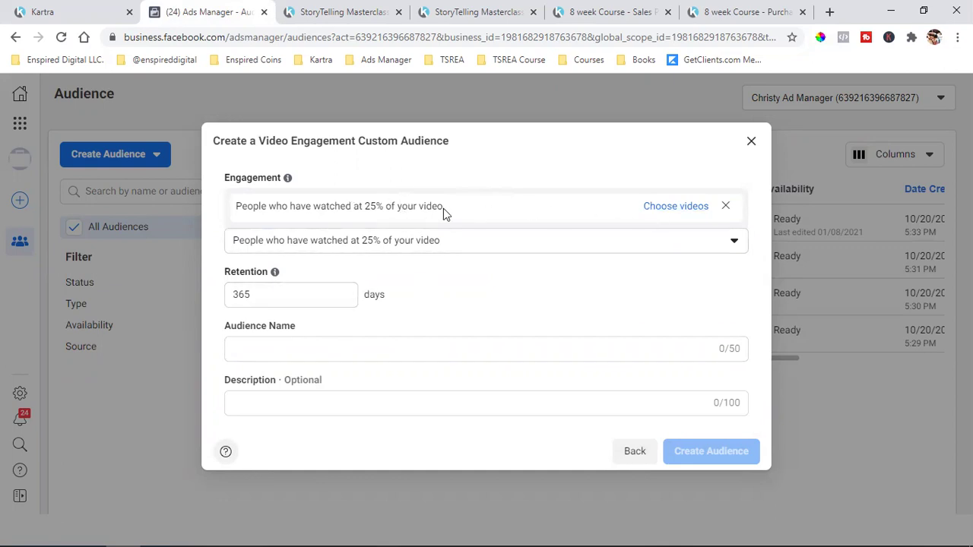
pyautogui.click(687, 209)
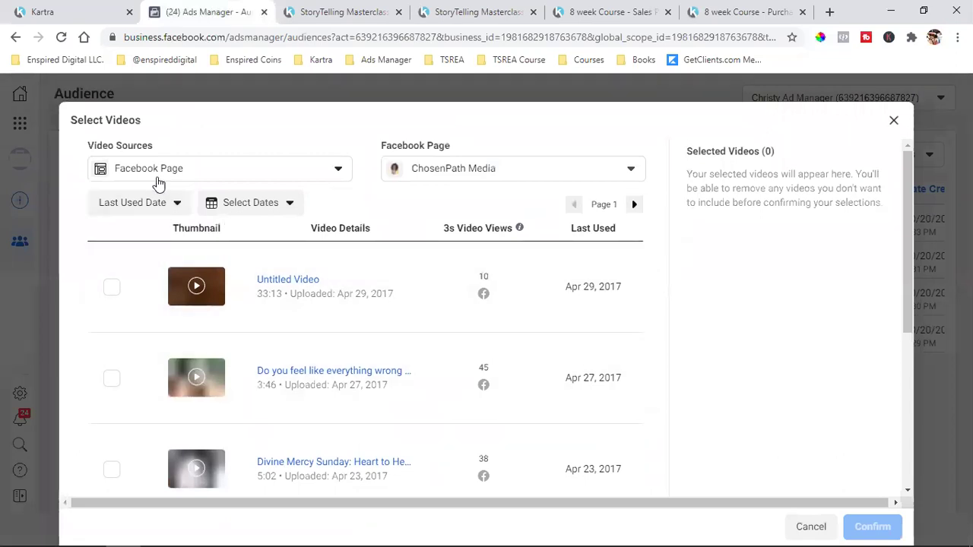
# - Choose the creator's own Facebook Page and attach its Jan 9, 2021 storytelling video
pyautogui.click(165, 179)
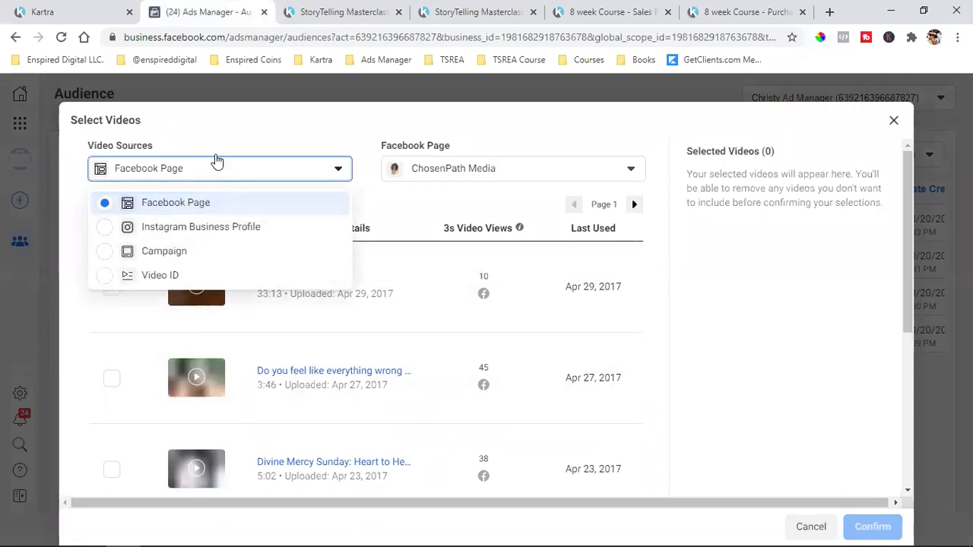
pyautogui.click(211, 170)
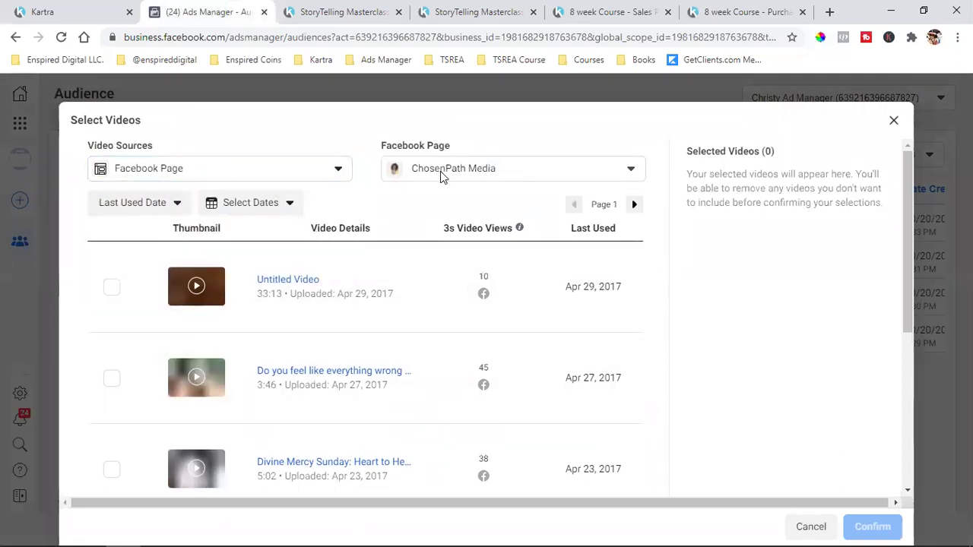
pyautogui.click(477, 168)
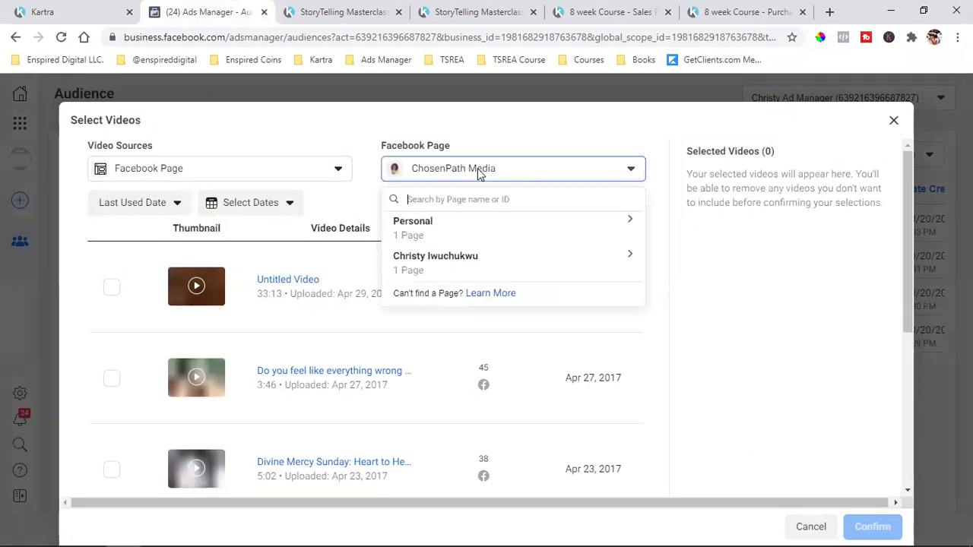
pyautogui.click(446, 264)
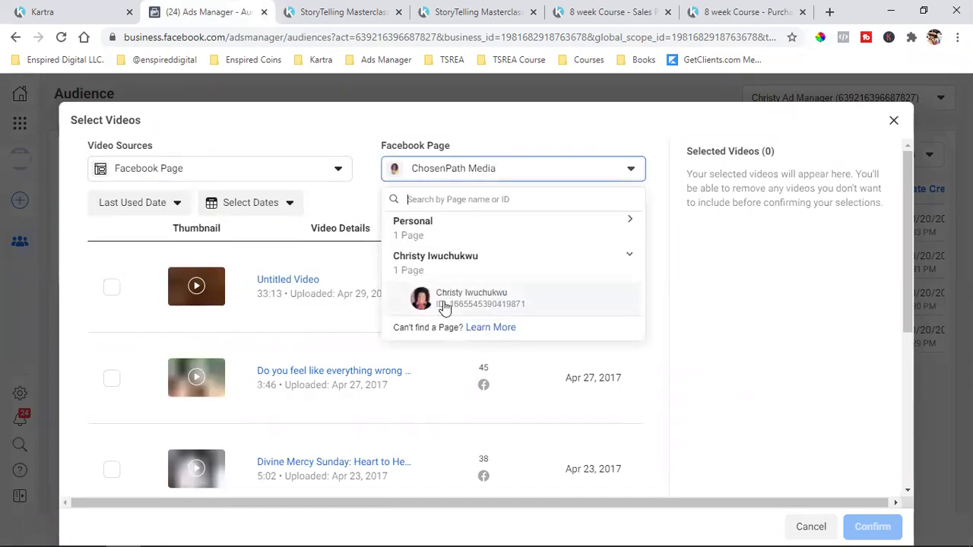
pyautogui.click(459, 301)
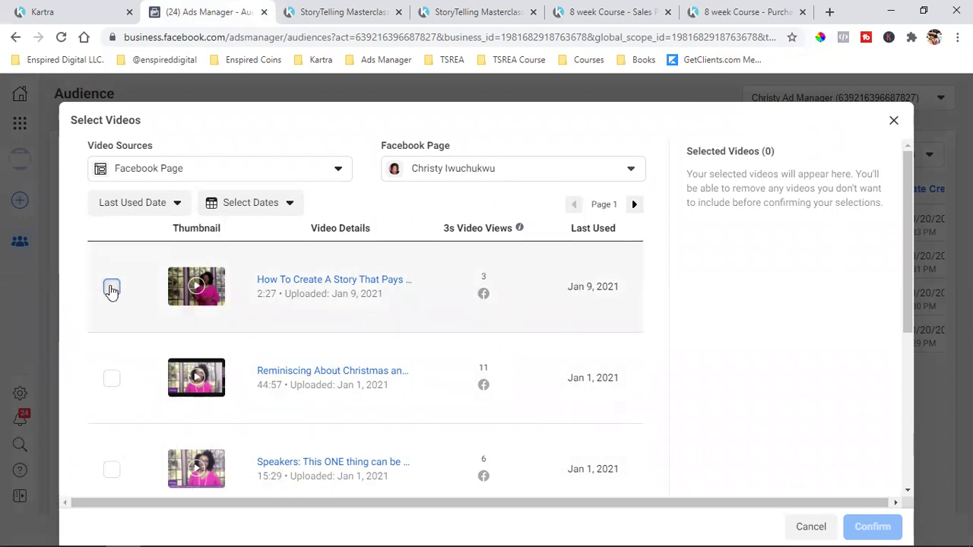
pyautogui.click(111, 287)
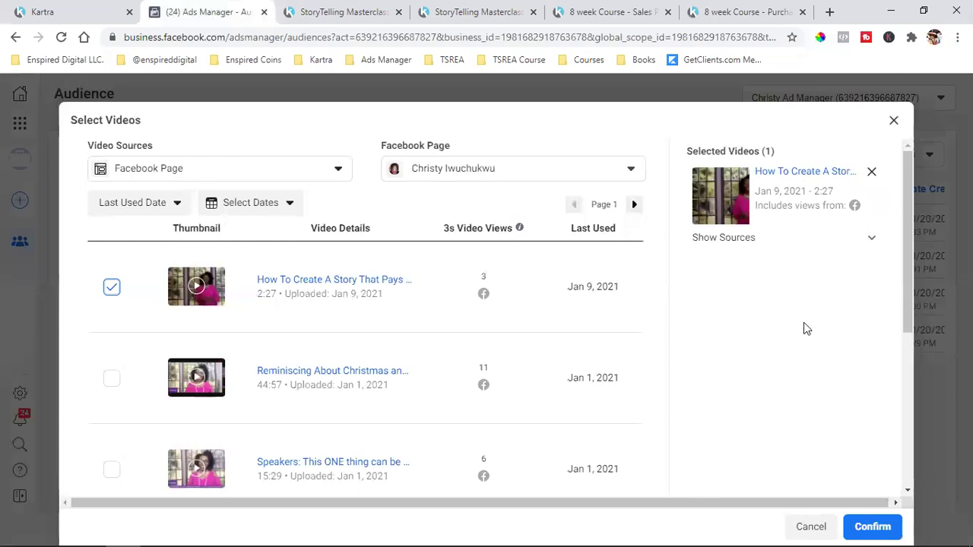
pyautogui.click(899, 529)
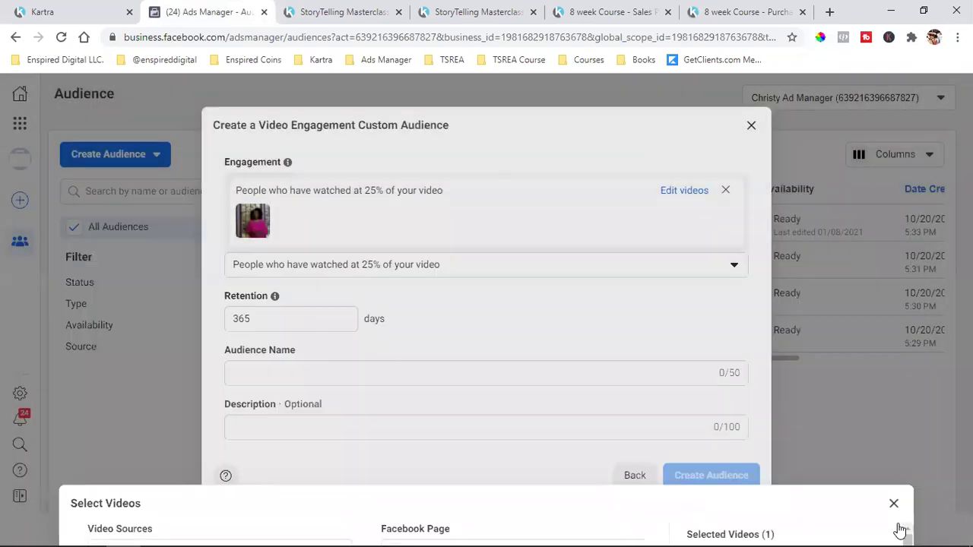
# - Name the audience 'How To Create A Story That Pays & Slays (25%)', create it, and dismiss the confirmation
pyautogui.click(305, 373)
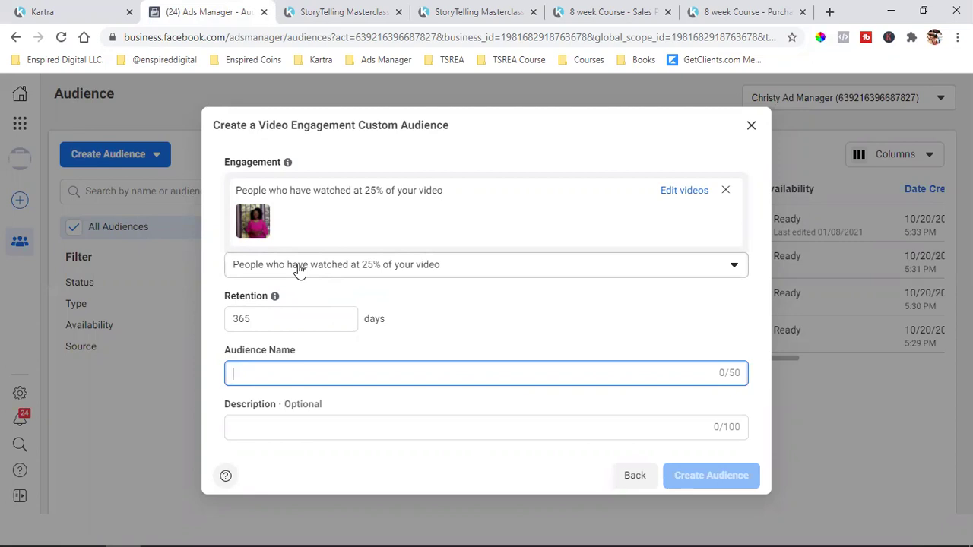
pyautogui.write('H')
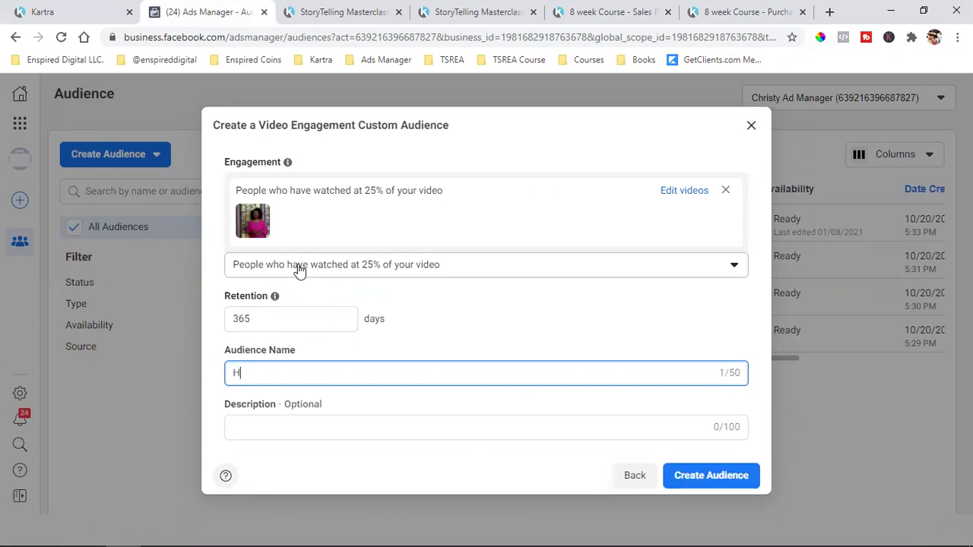
pyautogui.write('ow To Create A Story')
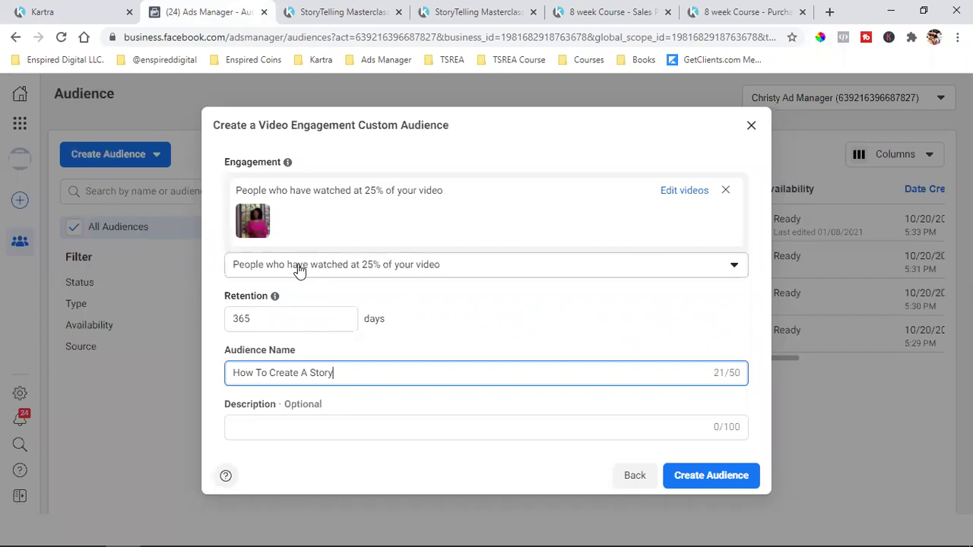
pyautogui.write(' That Pays & Slays')
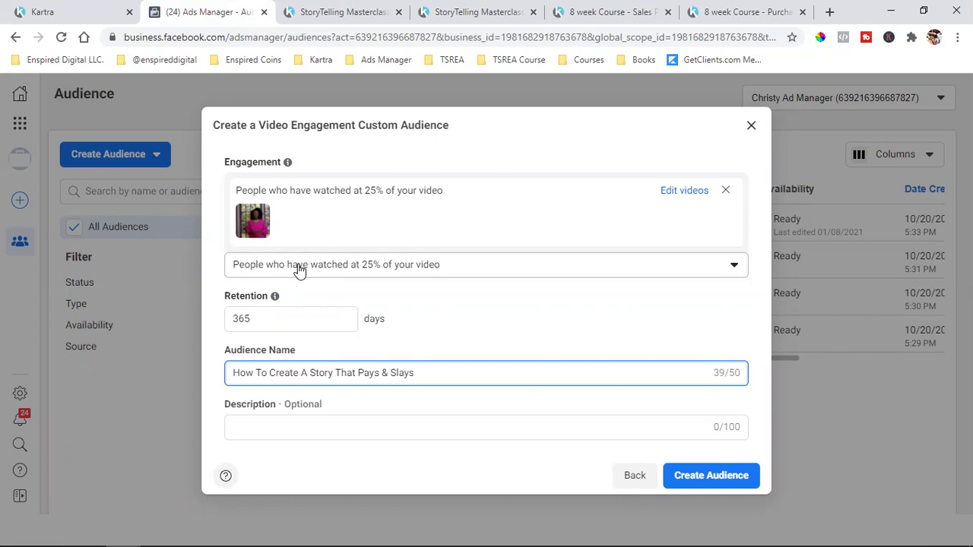
pyautogui.write('(')
pyautogui.write('25')
pyautogui.write('25')
pyautogui.write('%')
pyautogui.write(')')
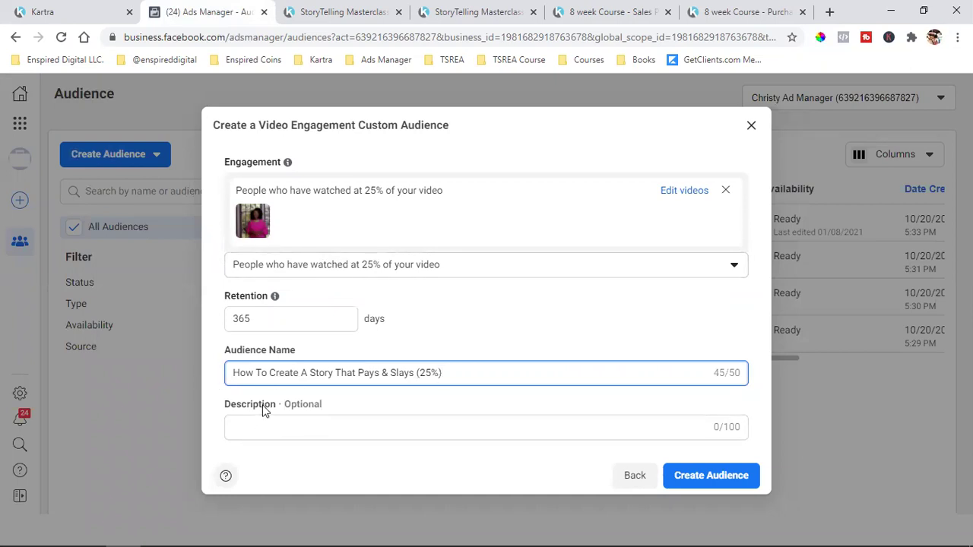
pyautogui.click(718, 476)
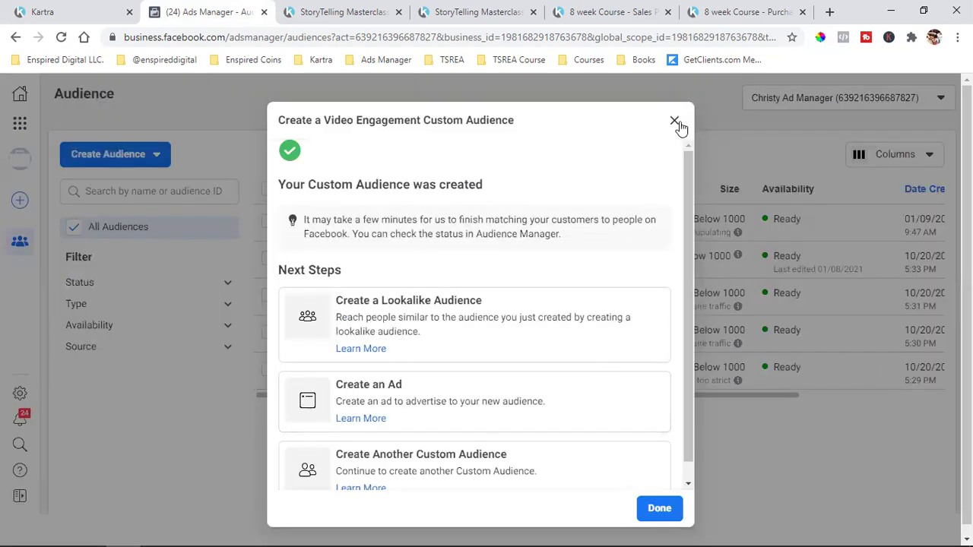
pyautogui.click(657, 509)
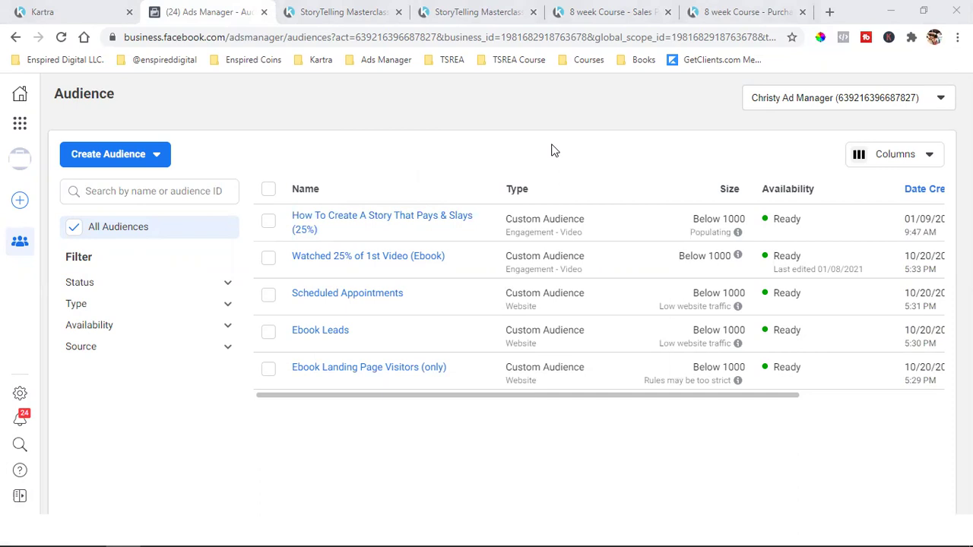
# - Start a new Website custom audience
pyautogui.click(110, 156)
pyautogui.click(119, 191)
pyautogui.click(344, 219)
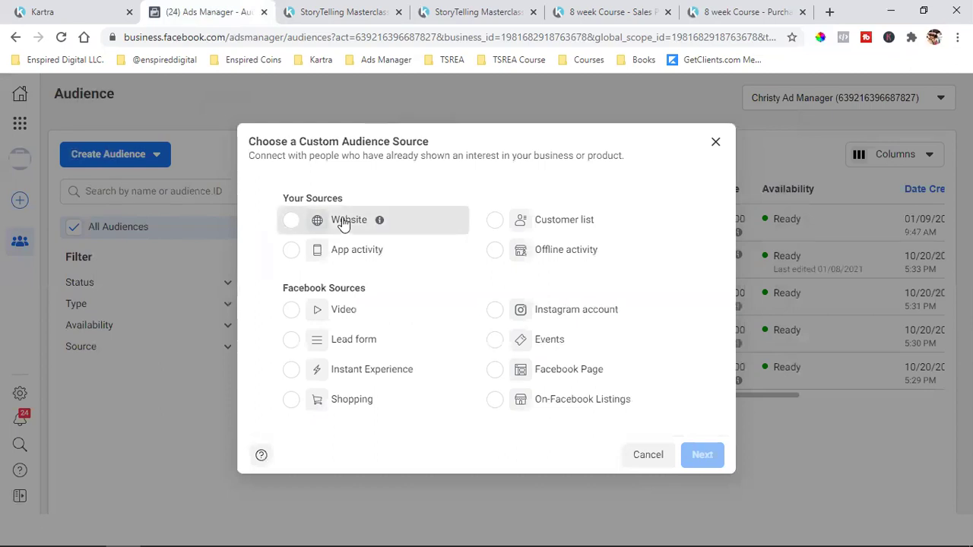
pyautogui.click(700, 455)
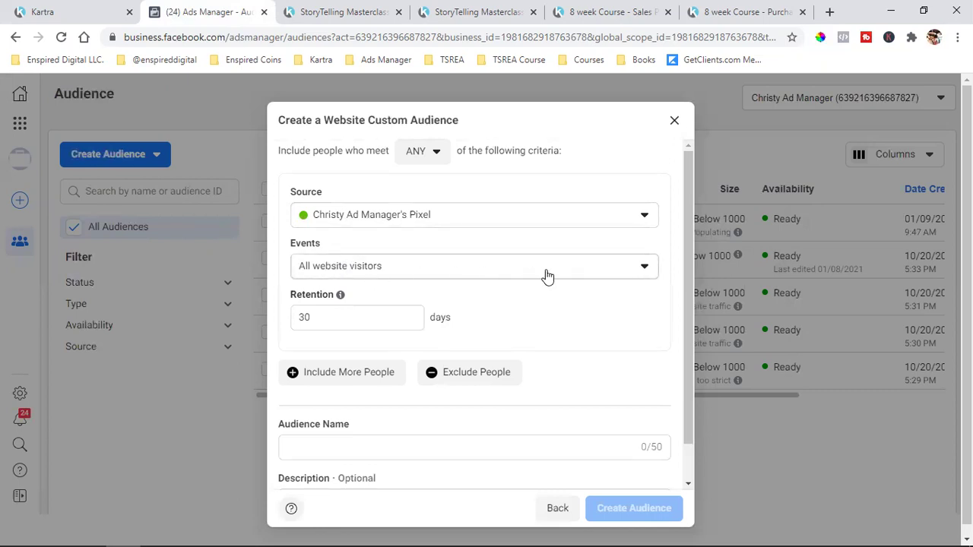
# - Set the website audience event to 'People who visited specific web pages'
pyautogui.click(580, 275)
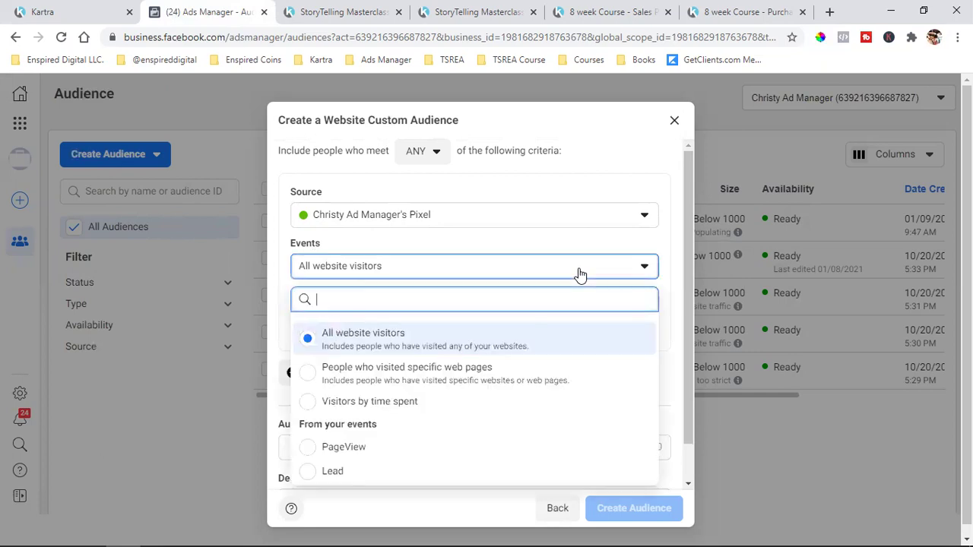
pyautogui.click(439, 372)
pyautogui.scroll(-2, 522, 287)
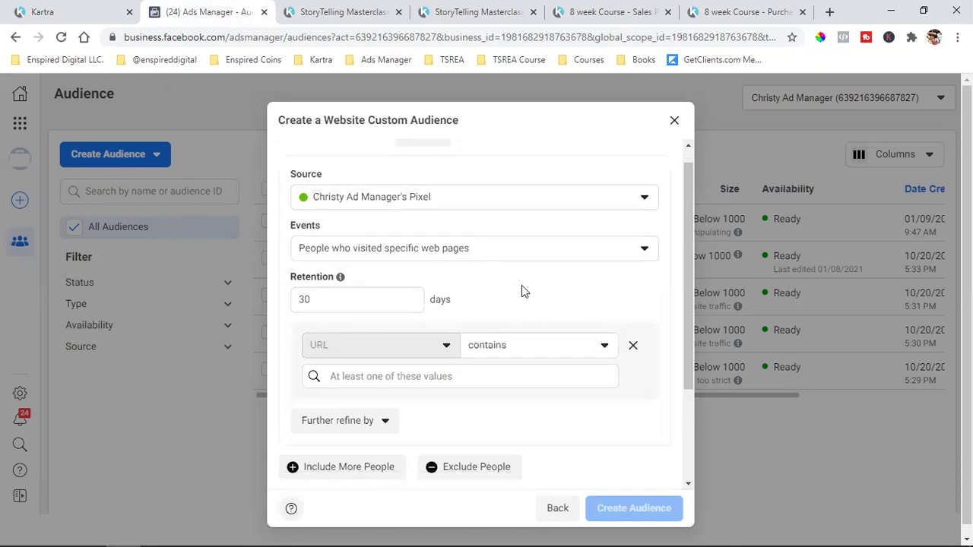
pyautogui.scroll(1, 522, 287)
pyautogui.scroll(2, 522, 287)
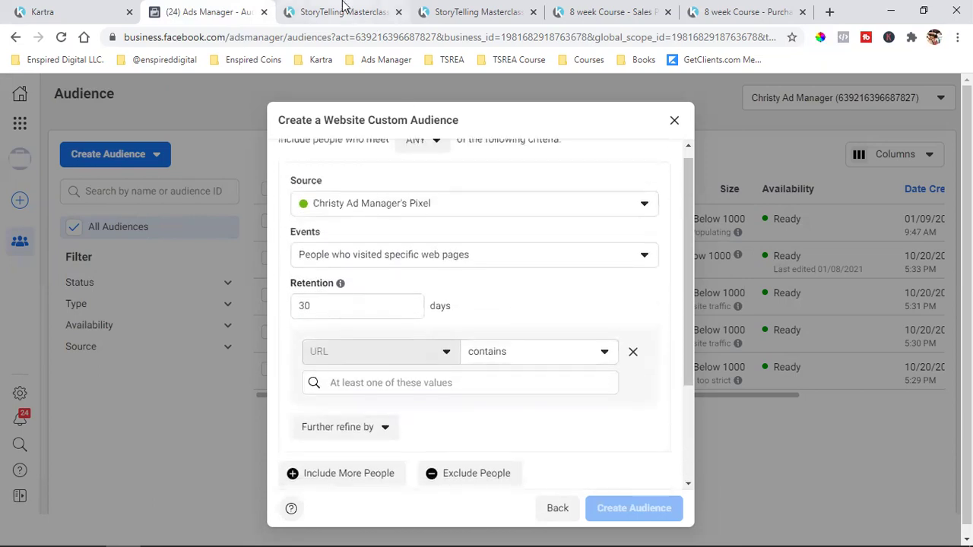
pyautogui.click(343, 11)
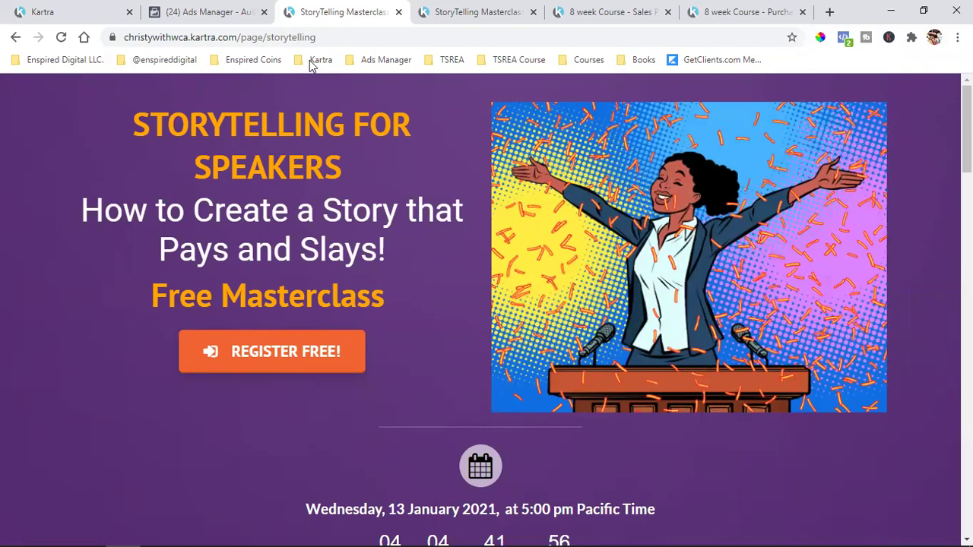
# - Copy the storytelling masterclass page's URL, without the https prefix, and return to Ads Manager
pyautogui.doubleClick(301, 40)
pyautogui.moveTo(302, 43); pyautogui.dragTo(243, 43)
pyautogui.tripleClick(226, 43)
pyautogui.click(225, 43)
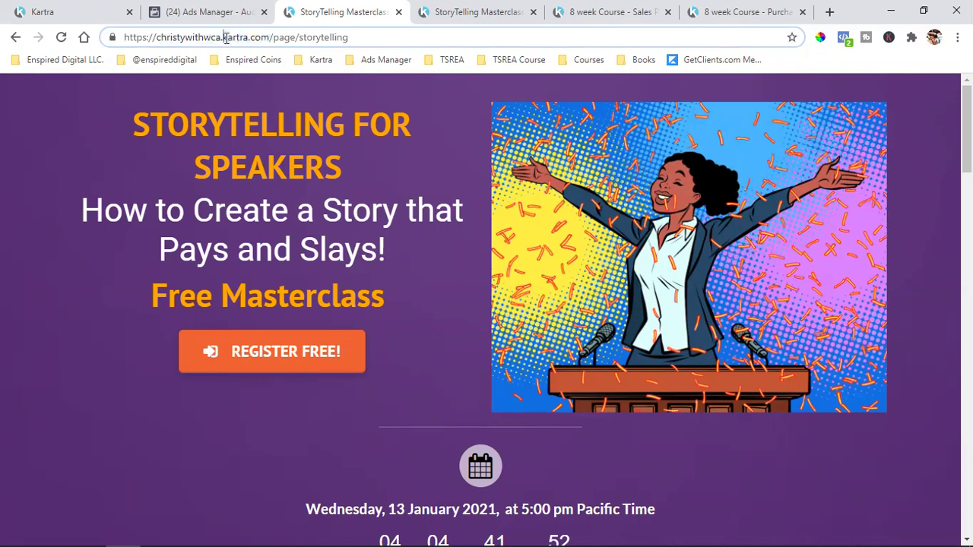
pyautogui.moveTo(156, 38); pyautogui.dragTo(384, 41)
pyautogui.rightClick(271, 39)
pyautogui.click(324, 119)
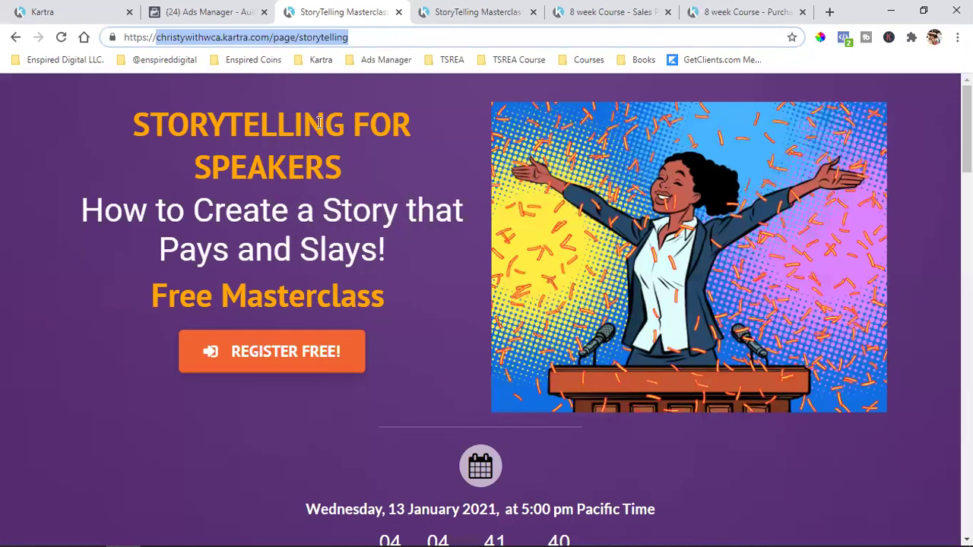
pyautogui.click(205, 12)
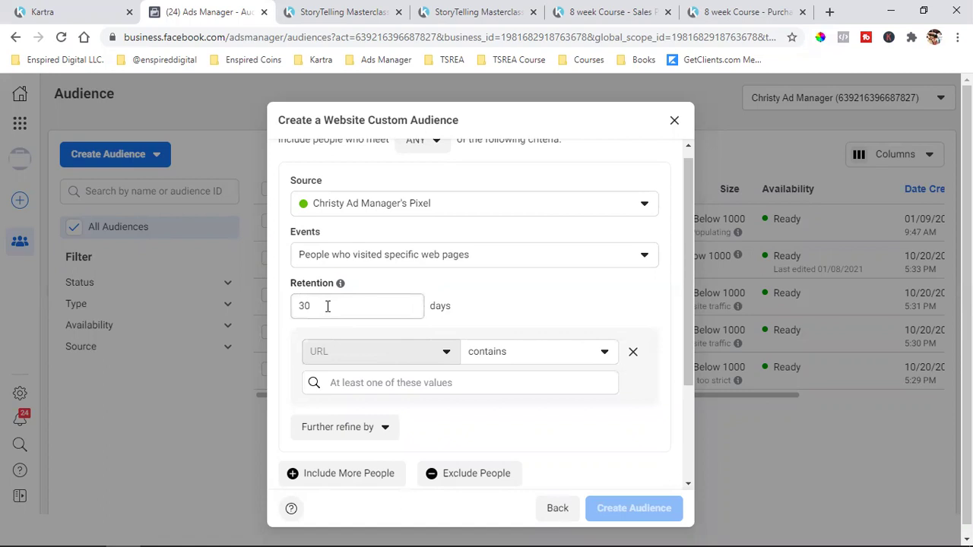
pyautogui.doubleClick(328, 306)
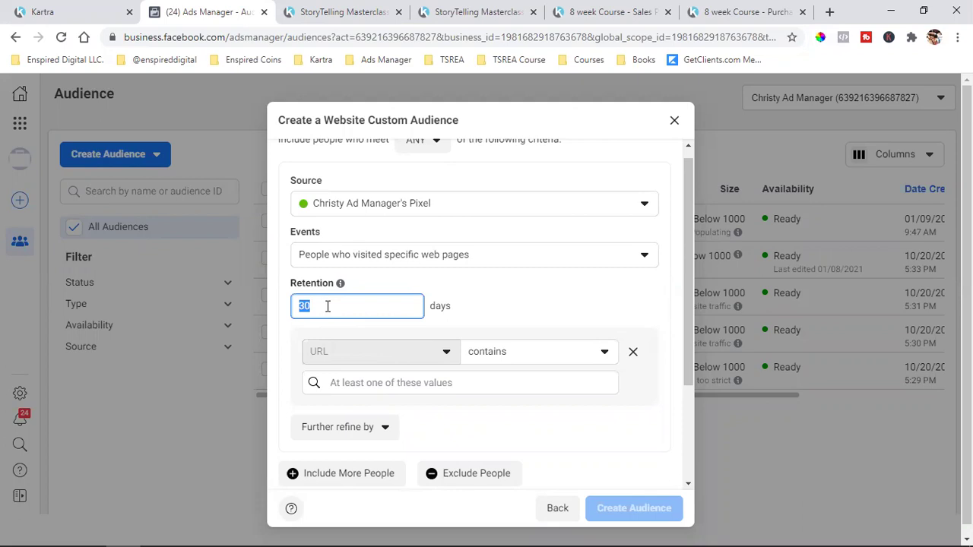
# - Set the audience retention period to 30 days
pyautogui.write('7')
pyautogui.press('BackSpace')
pyautogui.write('14')
pyautogui.press('BackSpace')
pyautogui.write('0')
pyautogui.press('BackSpace')
pyautogui.press('BackSpace')
pyautogui.write('30')
# - Add christywithwca.kartra.com/page/storytelling as the include rule's URL-contains value
pyautogui.click(340, 9)
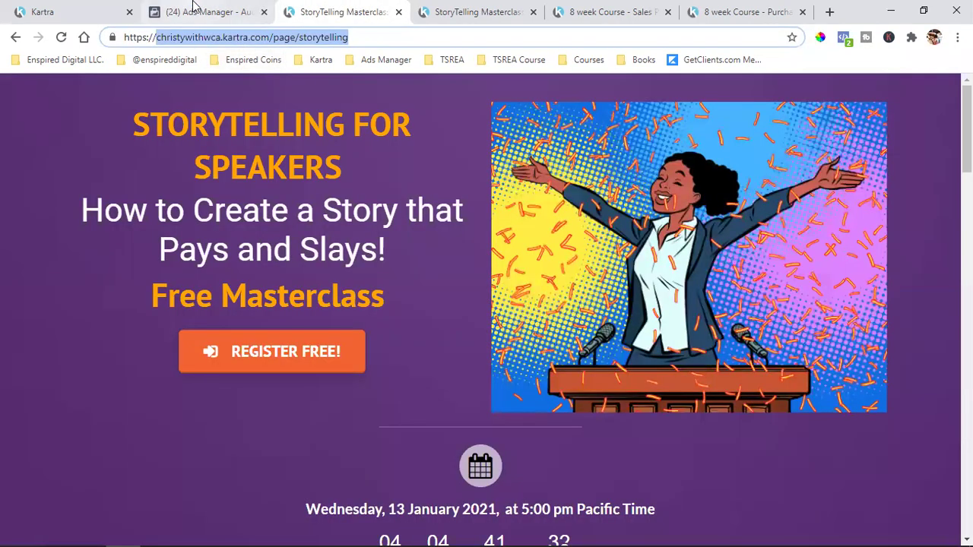
pyautogui.click(190, 9)
pyautogui.click(385, 383)
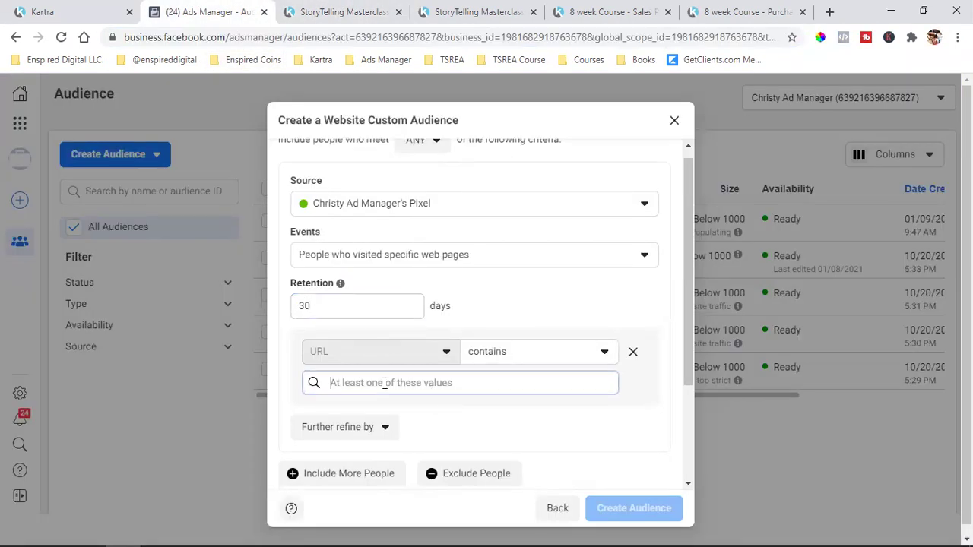
pyautogui.write('christywithwca.kartra.com/page/storytelling')
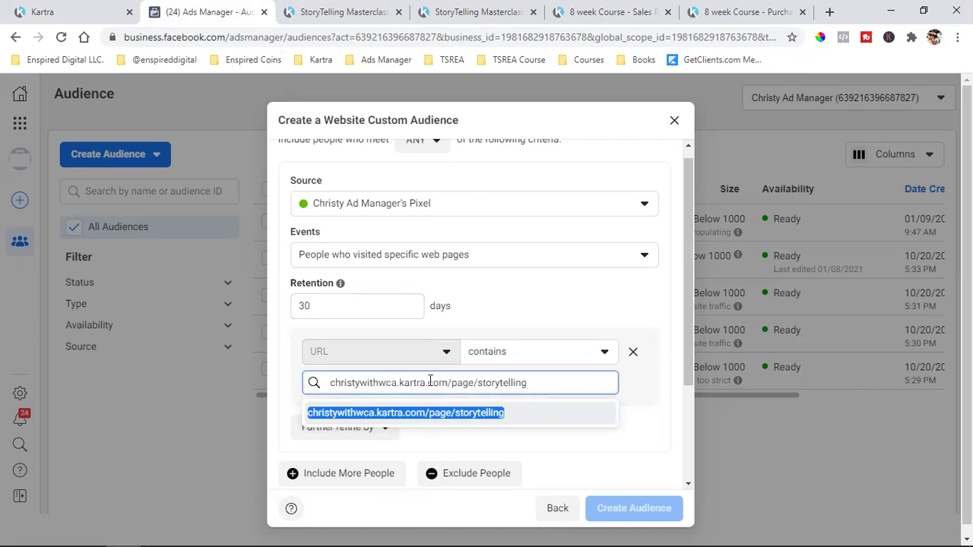
pyautogui.click(403, 417)
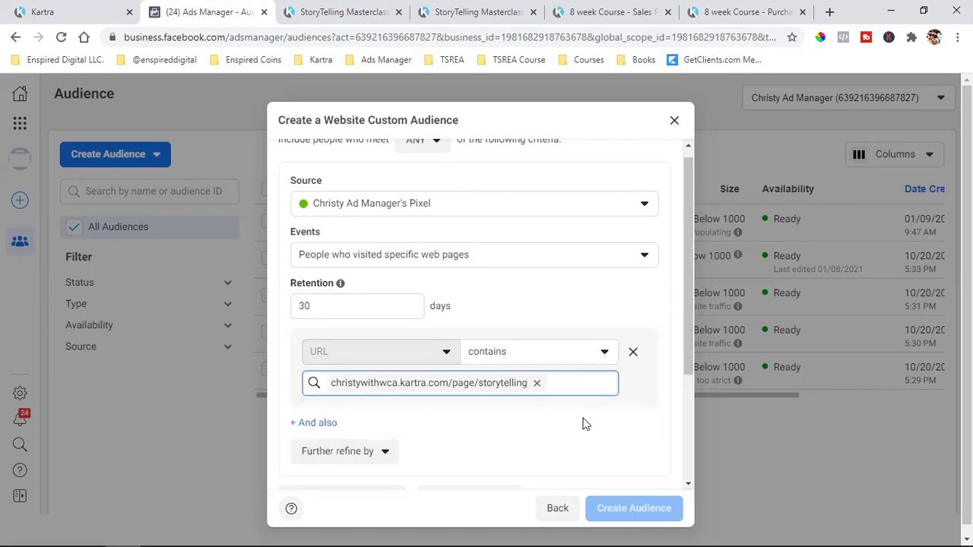
pyautogui.scroll(-2, 584, 424)
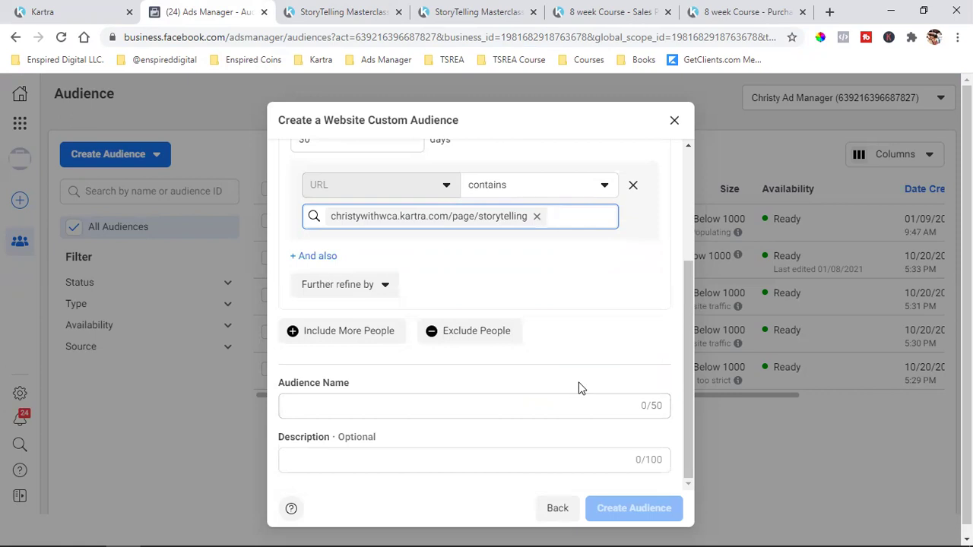
pyautogui.scroll(2, 579, 388)
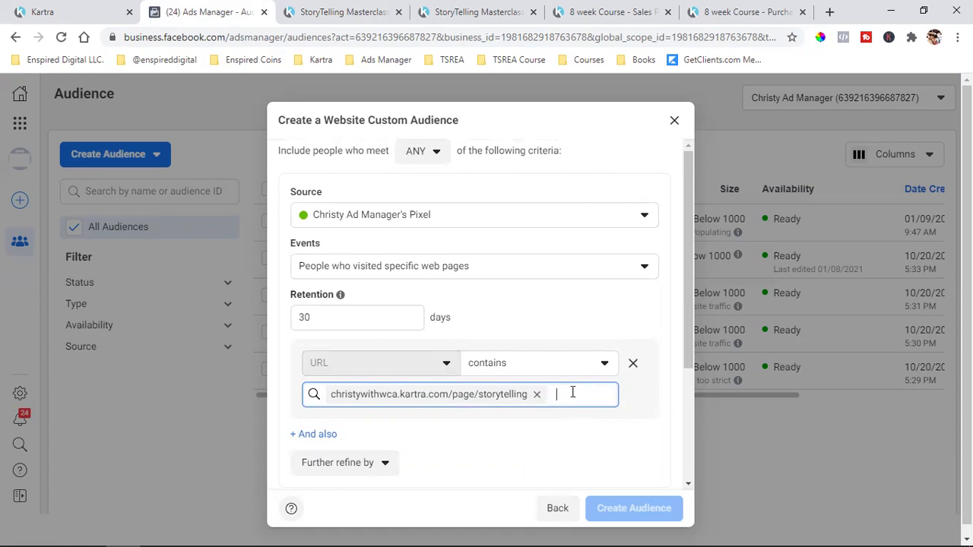
pyautogui.click(320, 11)
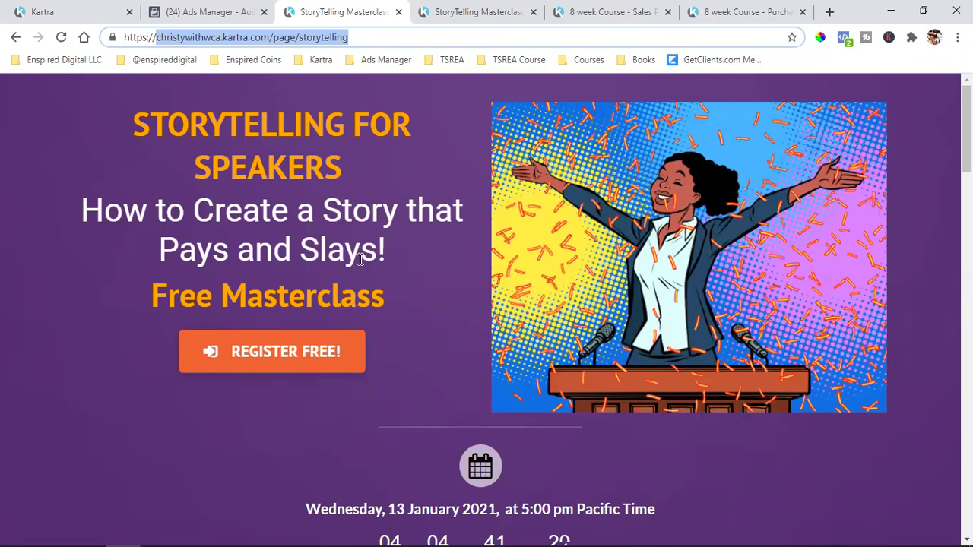
# - Copy the Storytelling thank-you page's web address from the browser's address bar
pyautogui.click(473, 9)
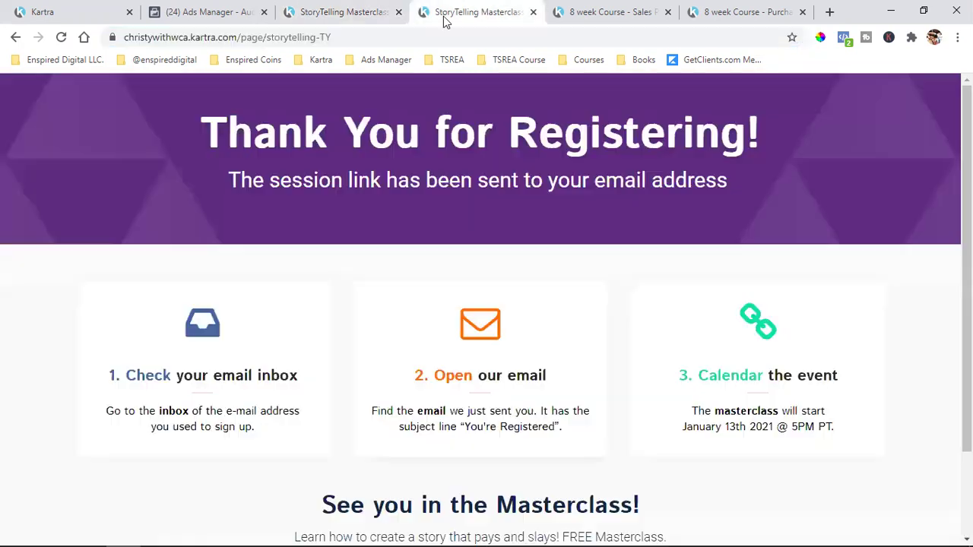
pyautogui.click(297, 42)
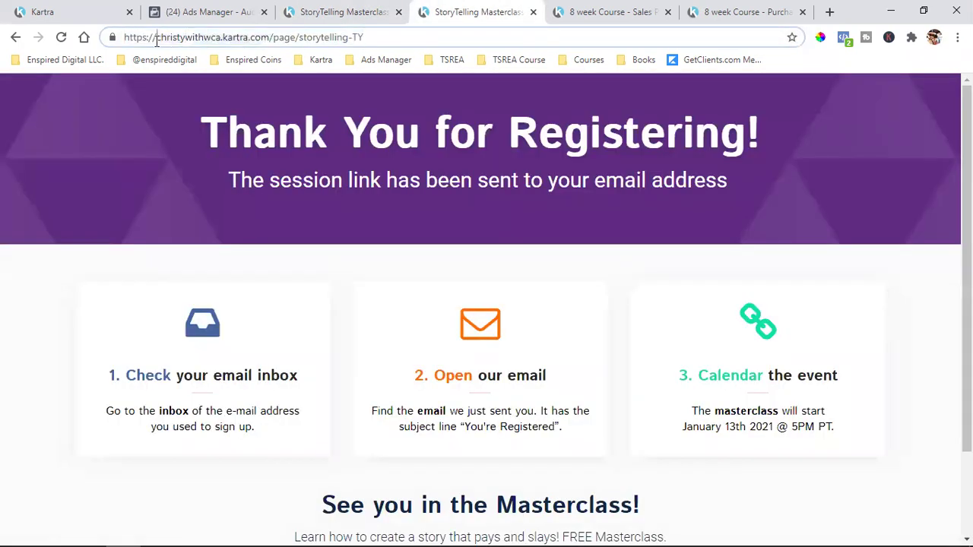
pyautogui.moveTo(156, 42); pyautogui.dragTo(482, 40)
pyautogui.rightClick(298, 39)
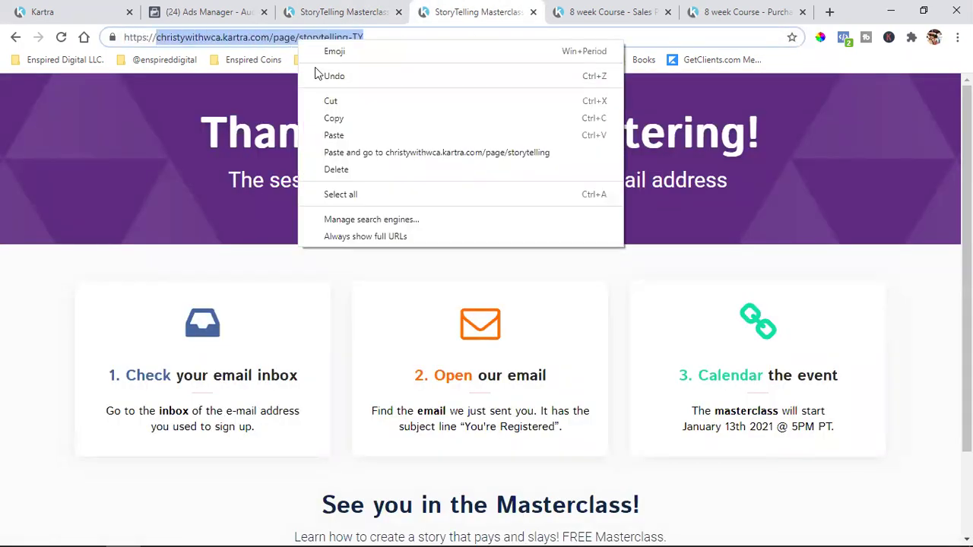
pyautogui.click(326, 117)
pyautogui.click(352, 7)
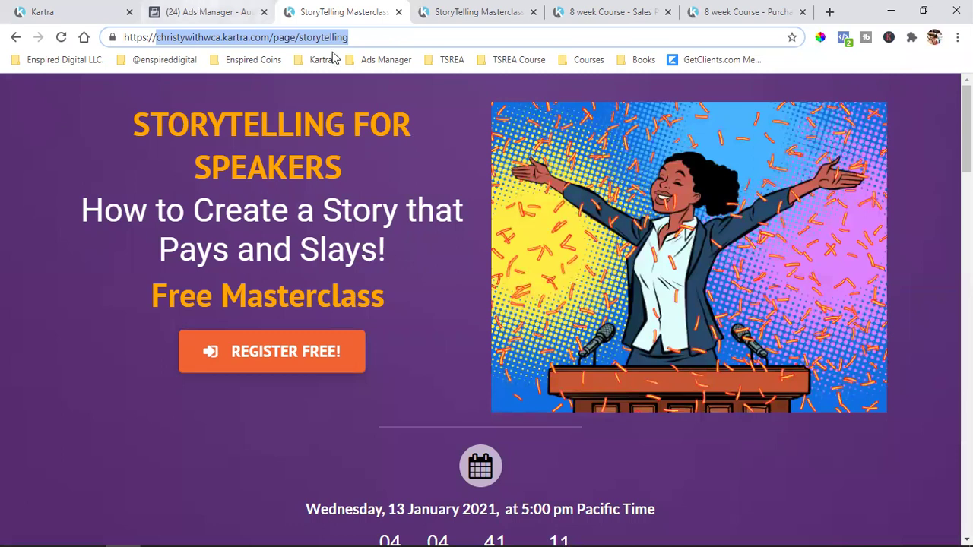
pyautogui.click(457, 6)
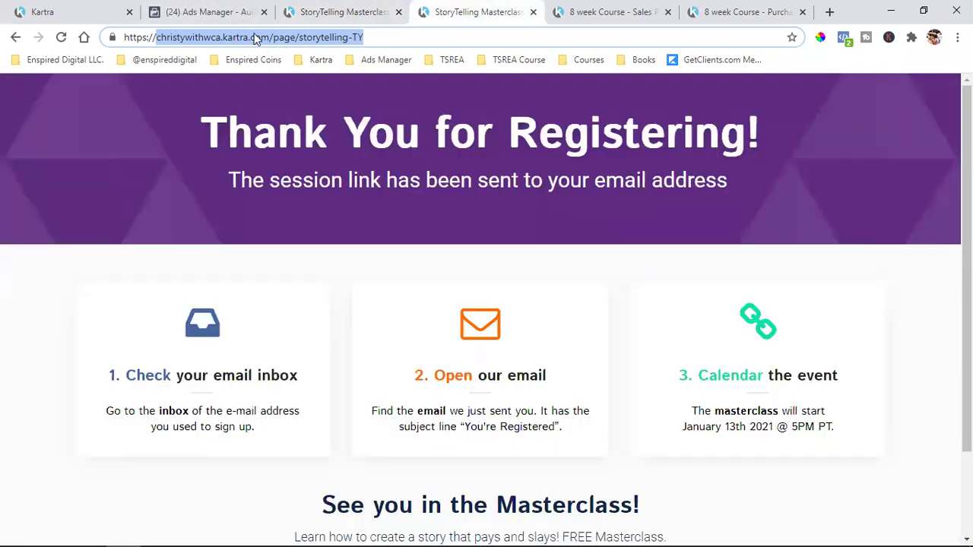
pyautogui.click(217, 9)
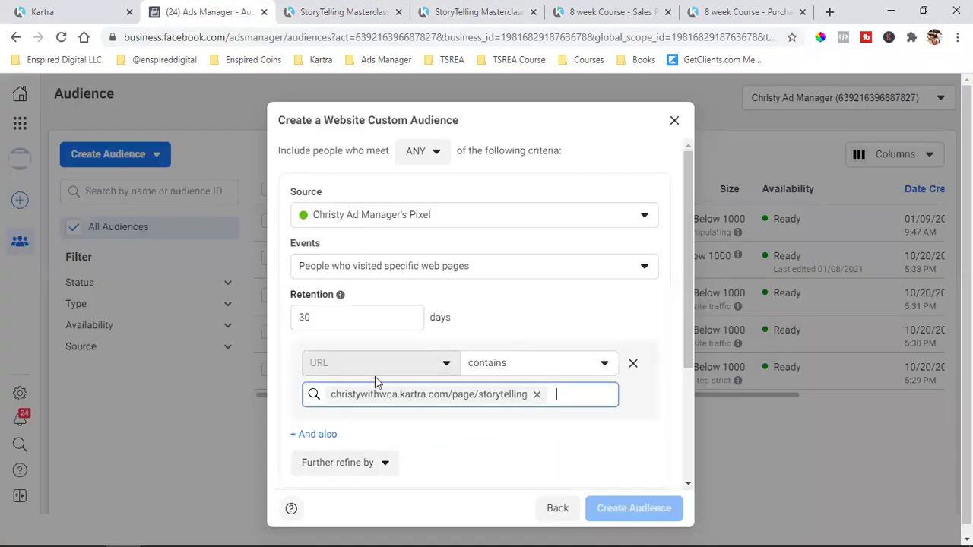
# - Add an exclusion section targeting people who visited specific web pages
pyautogui.scroll(-3, 481, 336)
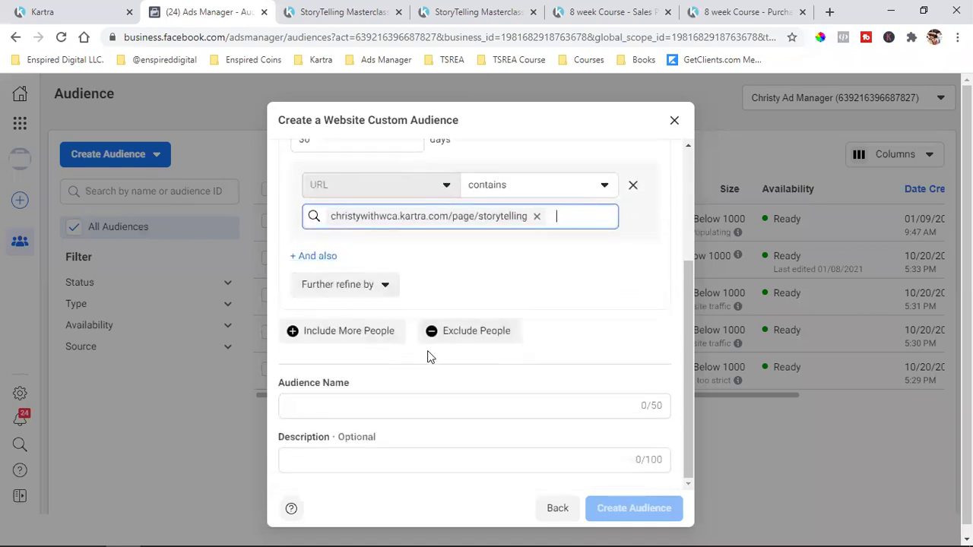
pyautogui.click(478, 336)
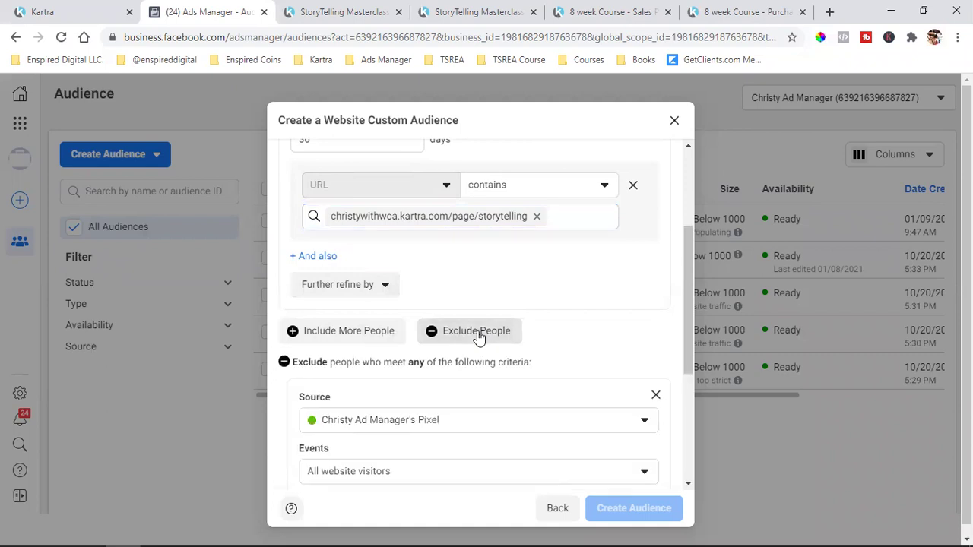
pyautogui.scroll(-2, 460, 359)
pyautogui.click(400, 334)
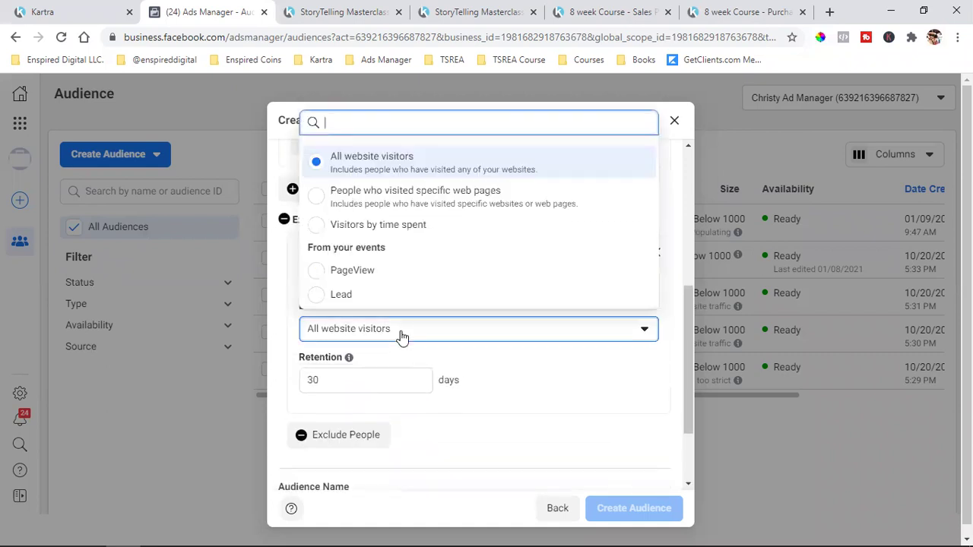
pyautogui.click(453, 201)
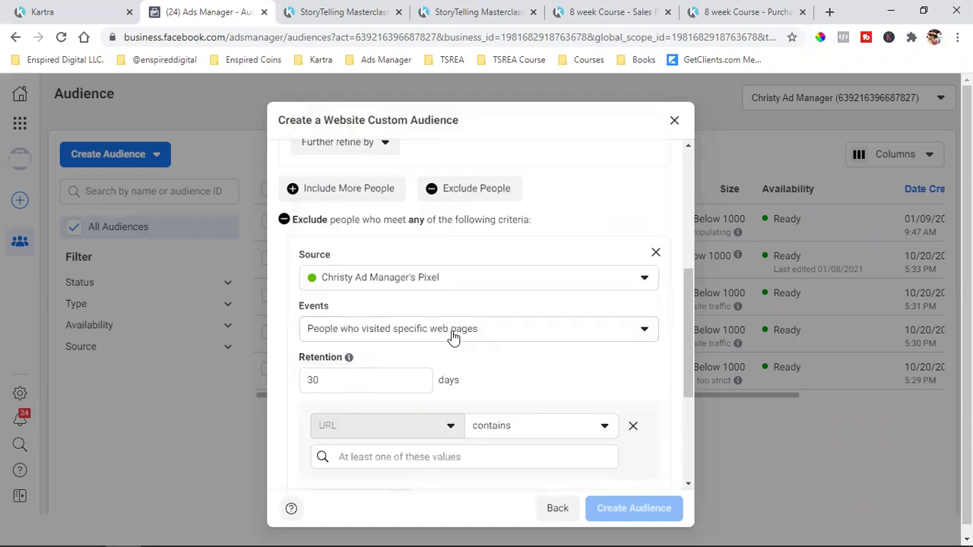
# - Exclude visitors to URLs containing christywithwca.kartra.com/page/storytelling-TY
pyautogui.scroll(1, 341, 381)
pyautogui.scroll(3, 341, 380)
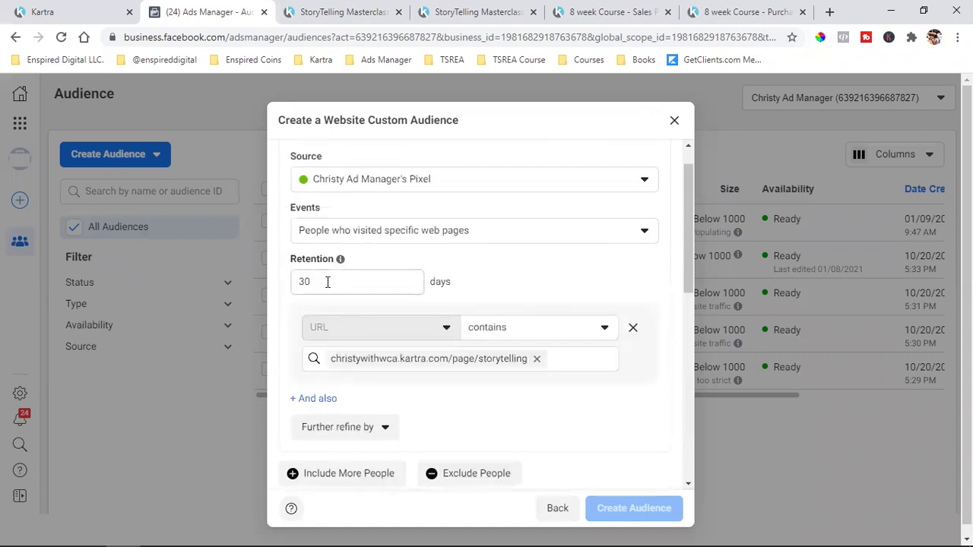
pyautogui.scroll(-5, 330, 279)
pyautogui.click(393, 388)
pyautogui.hotkey('ctrl', 'v')
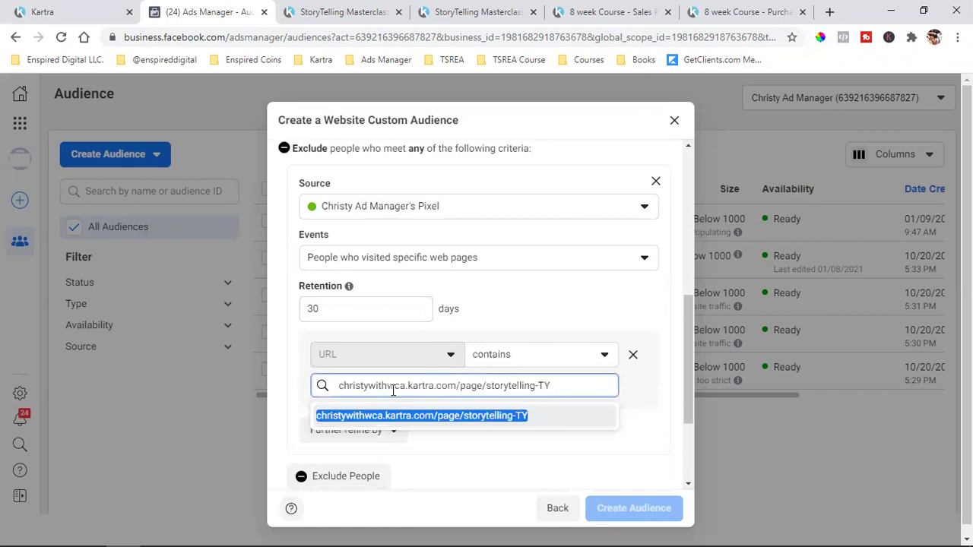
pyautogui.click(402, 416)
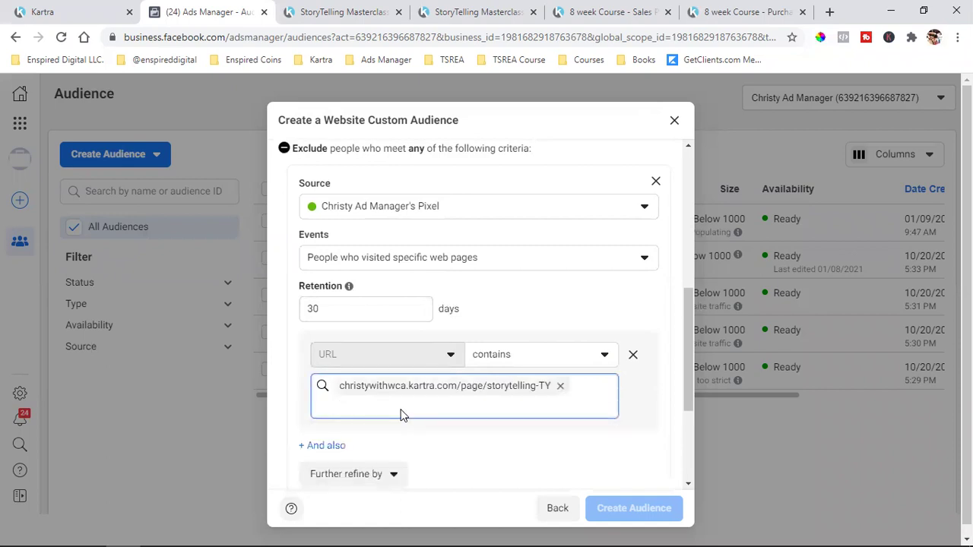
pyautogui.scroll(-3, 403, 415)
pyautogui.click(403, 406)
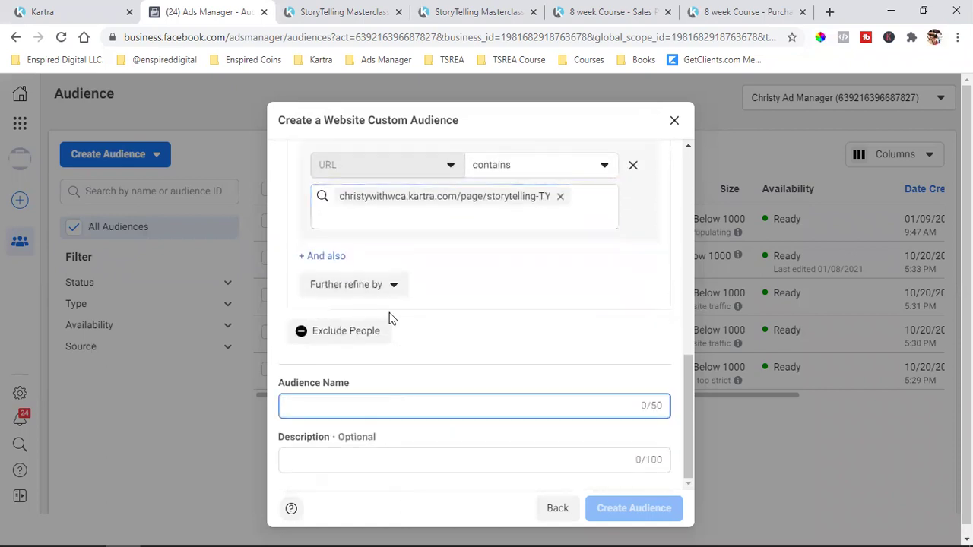
# - Enter 'Storytelling Landing Page Views (ONLY)' as the audience name, fixing typos and capitalising ONLY
pyautogui.write('Lanod')
pyautogui.press('BackSpace')
pyautogui.press('BackSpace')
pyautogui.write('ding Page ')
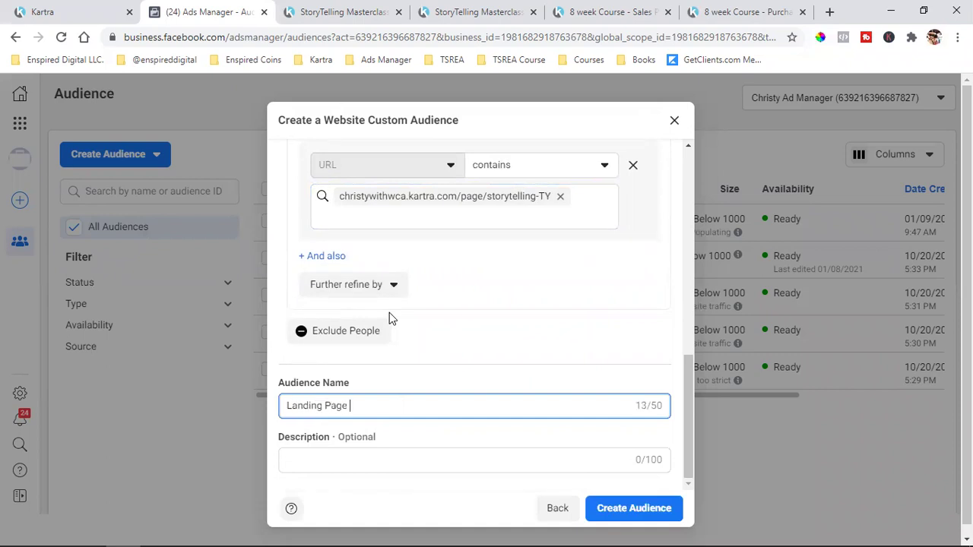
pyautogui.write('Views (only)')
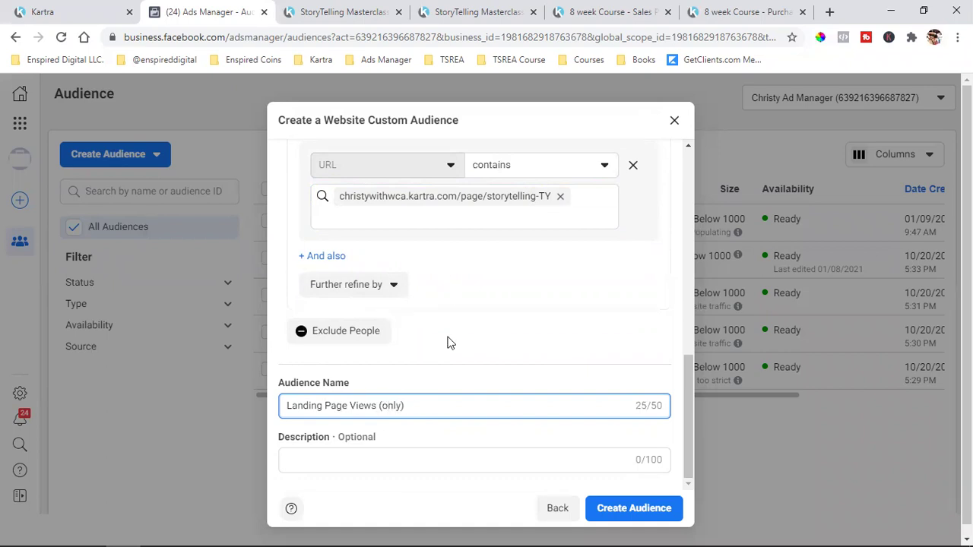
pyautogui.doubleClick(387, 406)
pyautogui.write('ONLY')
pyautogui.click(287, 396)
pyautogui.write('Storytelling')
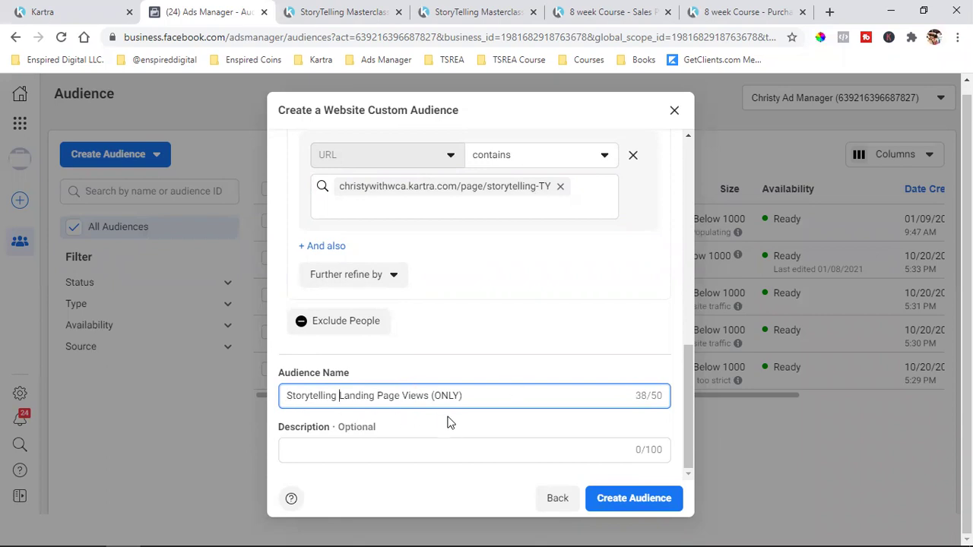
pyautogui.scroll(3, 478, 385)
pyautogui.scroll(-2, 534, 312)
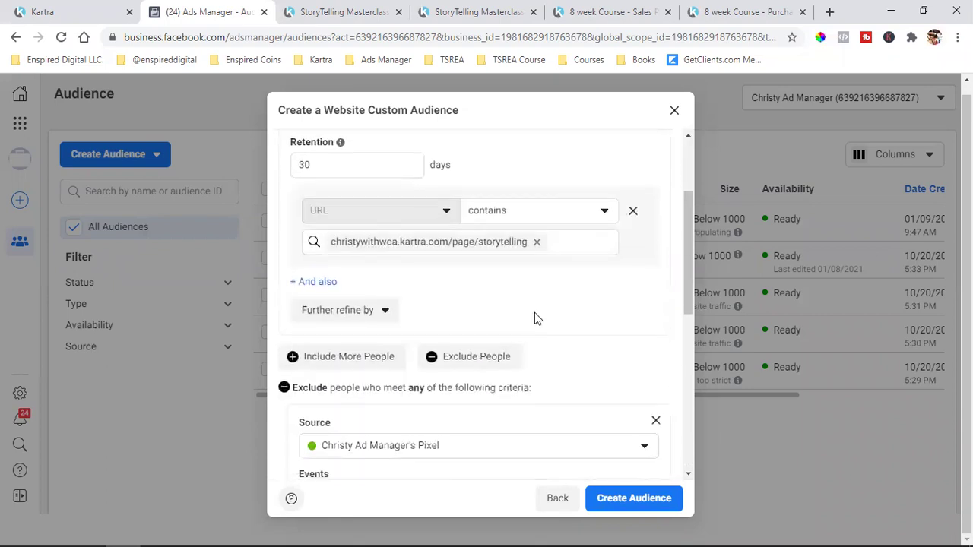
pyautogui.scroll(-2, 475, 261)
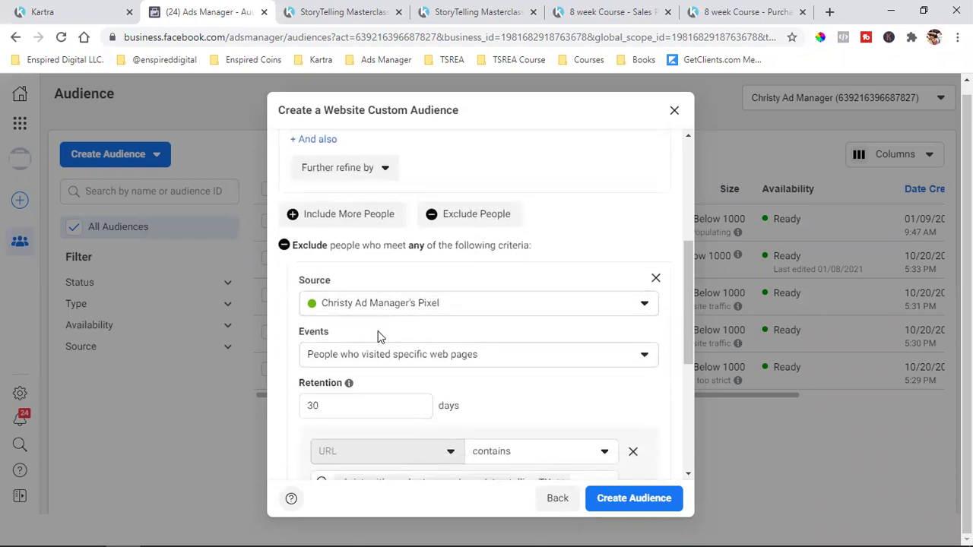
pyautogui.scroll(-4, 380, 337)
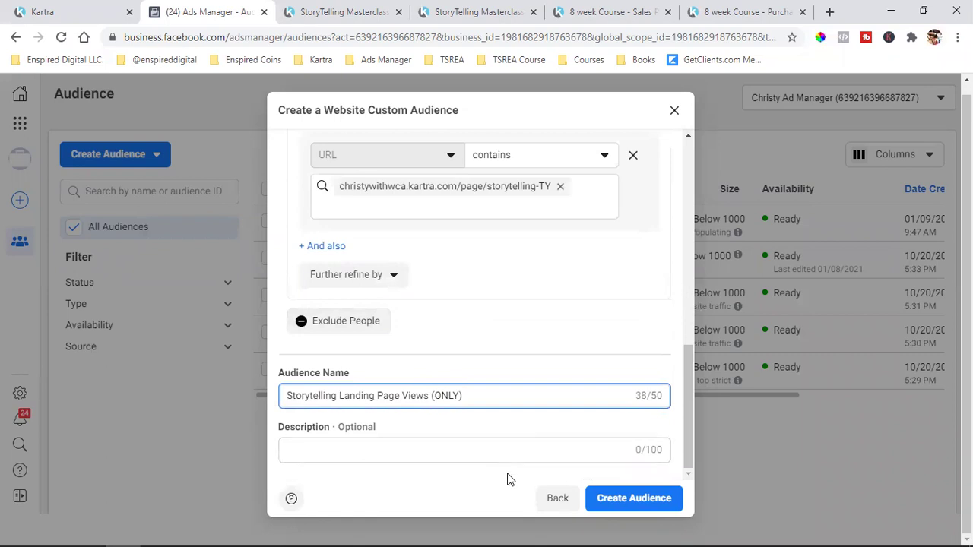
# - Create the Storytelling Landing Page Views (ONLY) audience and dismiss the confirmation
pyautogui.click(588, 347)
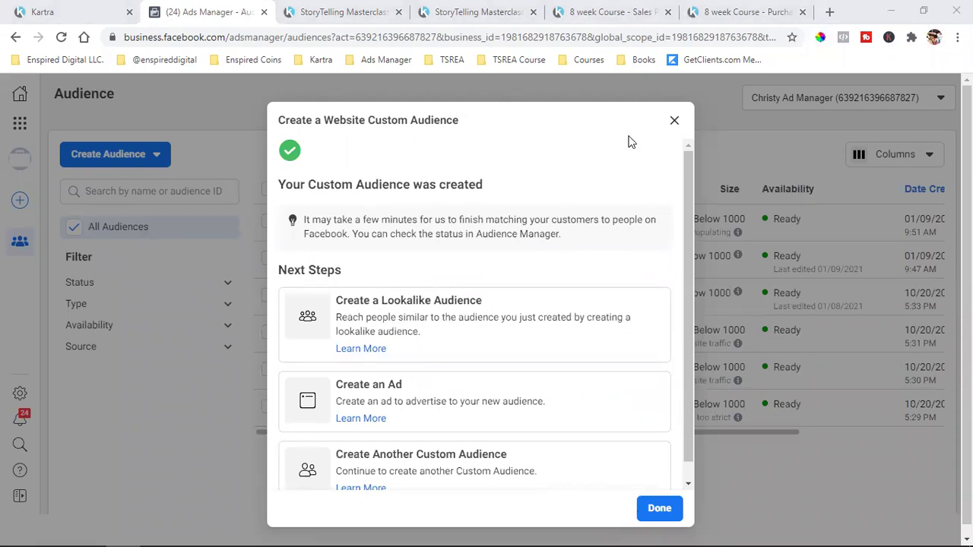
pyautogui.press('Escape')
pyautogui.moveTo(393, 225)
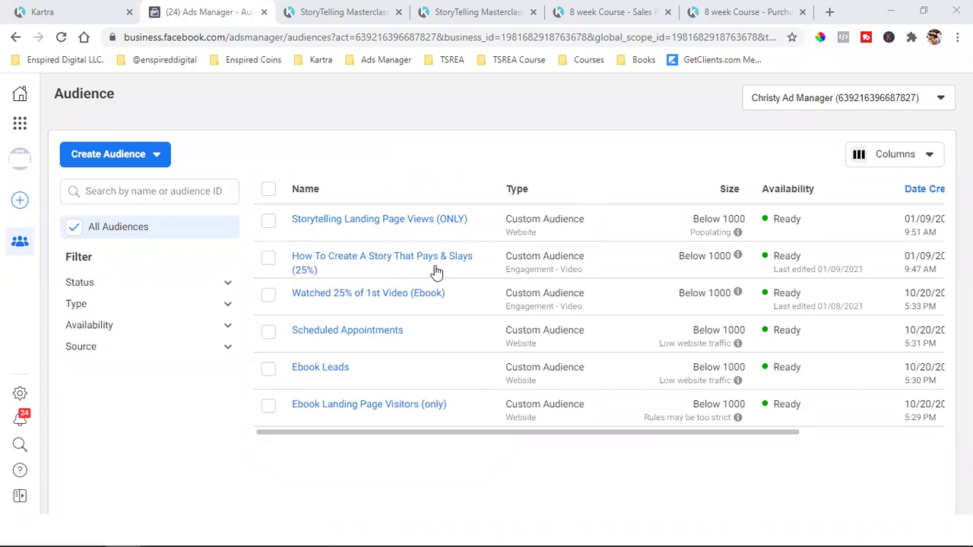
pyautogui.moveTo(375, 264)
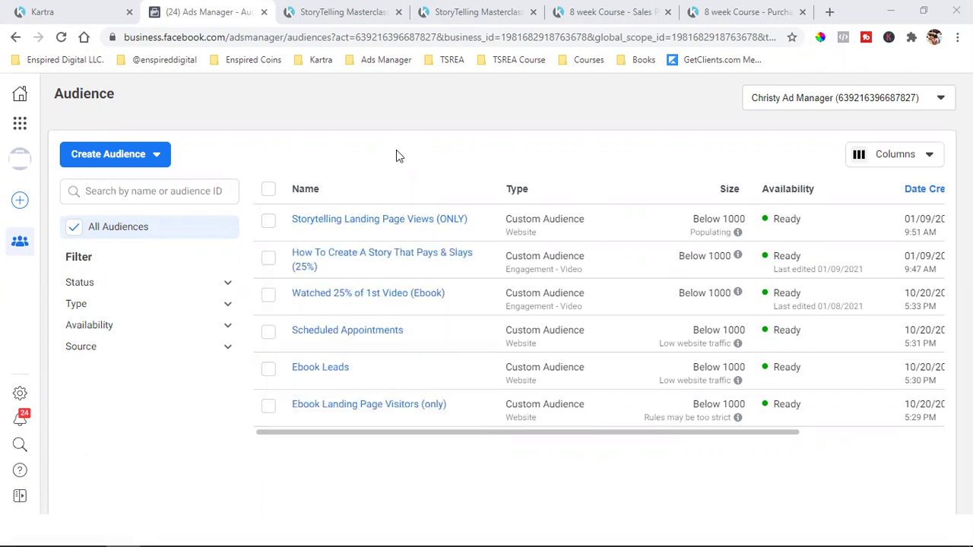
# - Start a new custom audience with Website as the source
pyautogui.click(108, 153)
pyautogui.click(128, 190)
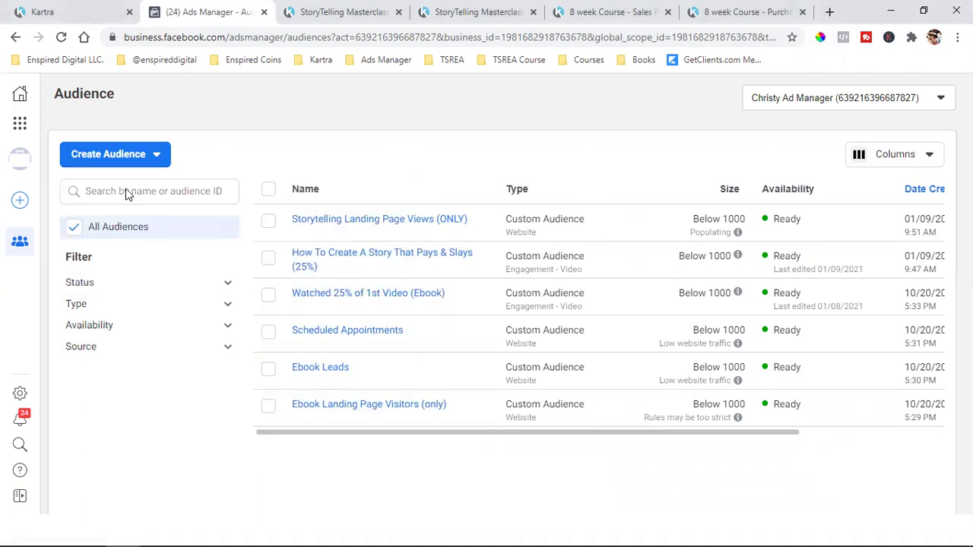
pyautogui.click(374, 218)
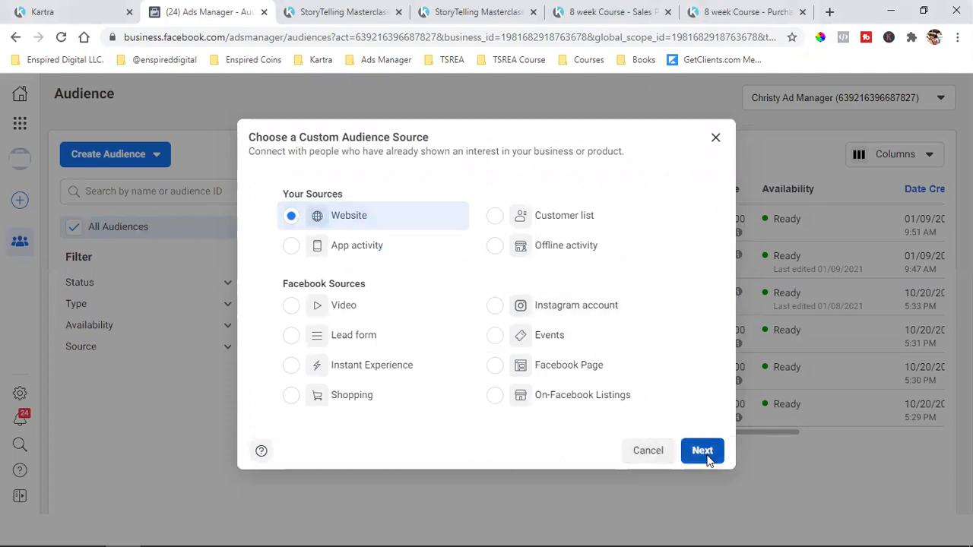
pyautogui.click(702, 451)
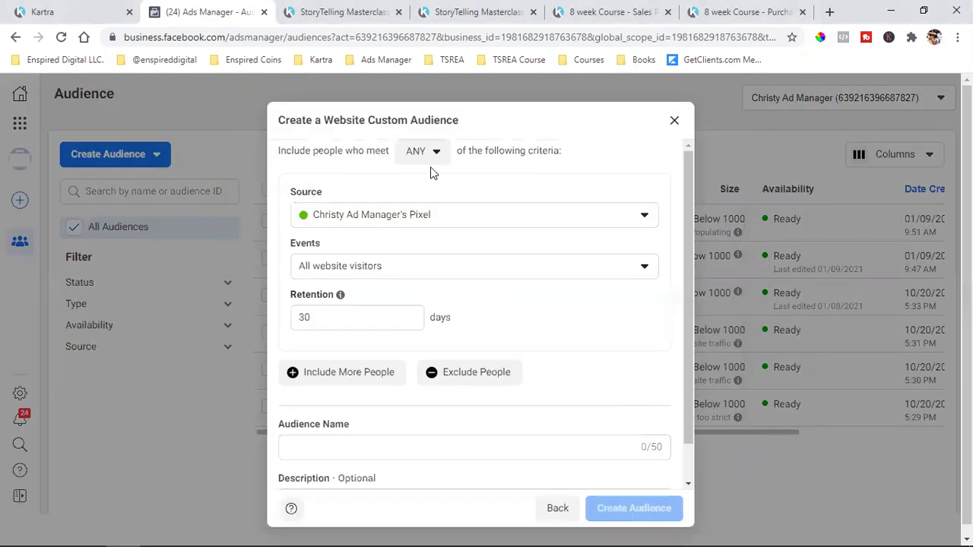
# - Copy the Storytelling thank-you page address
pyautogui.click(353, 12)
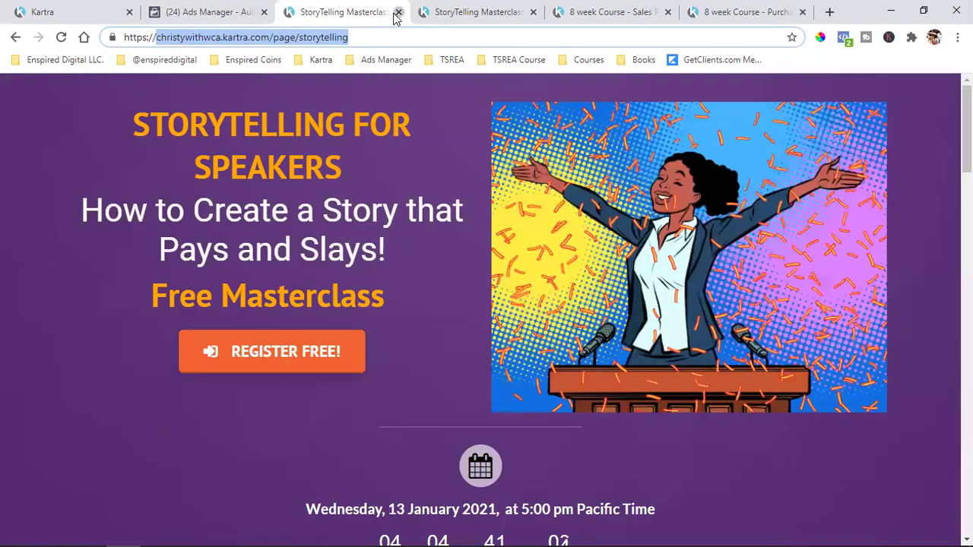
pyautogui.click(398, 12)
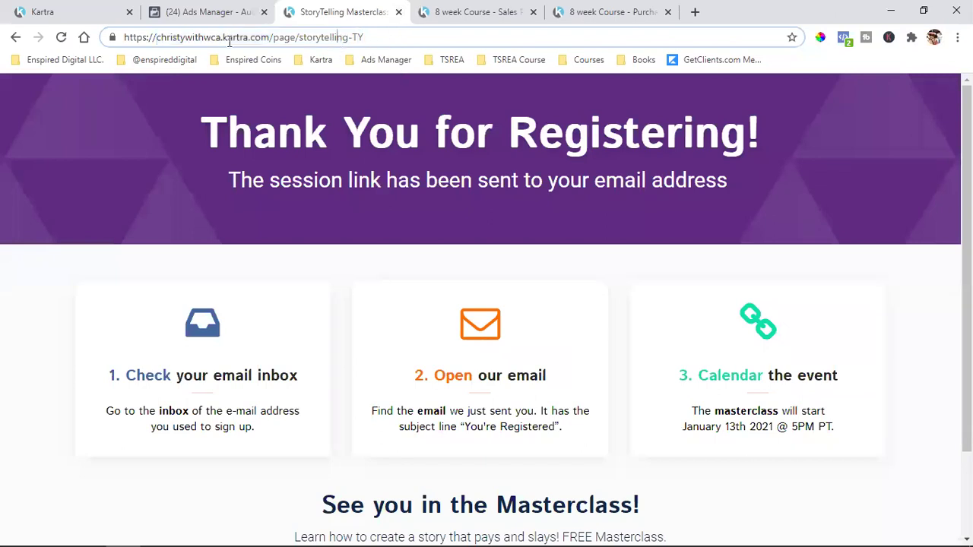
pyautogui.moveTo(155, 38); pyautogui.dragTo(470, 43)
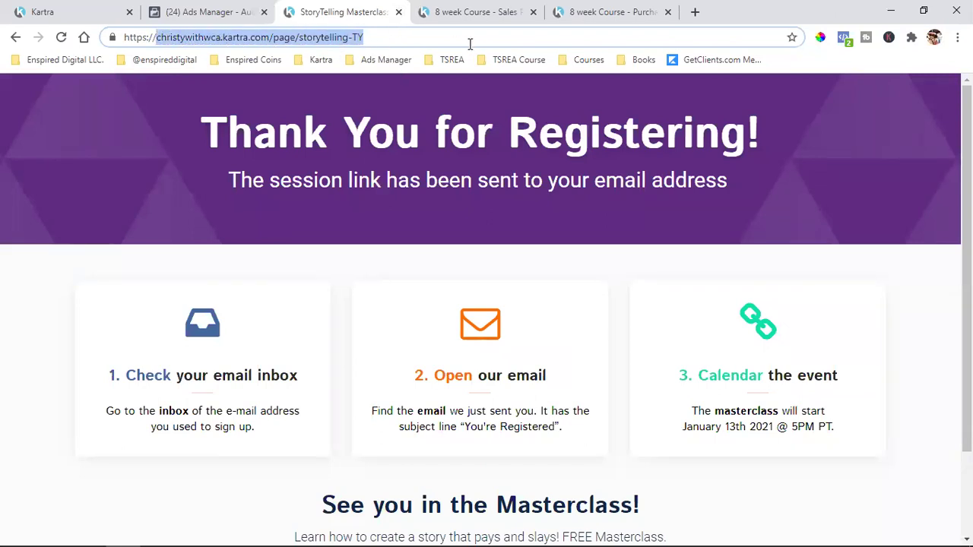
pyautogui.rightClick(332, 43)
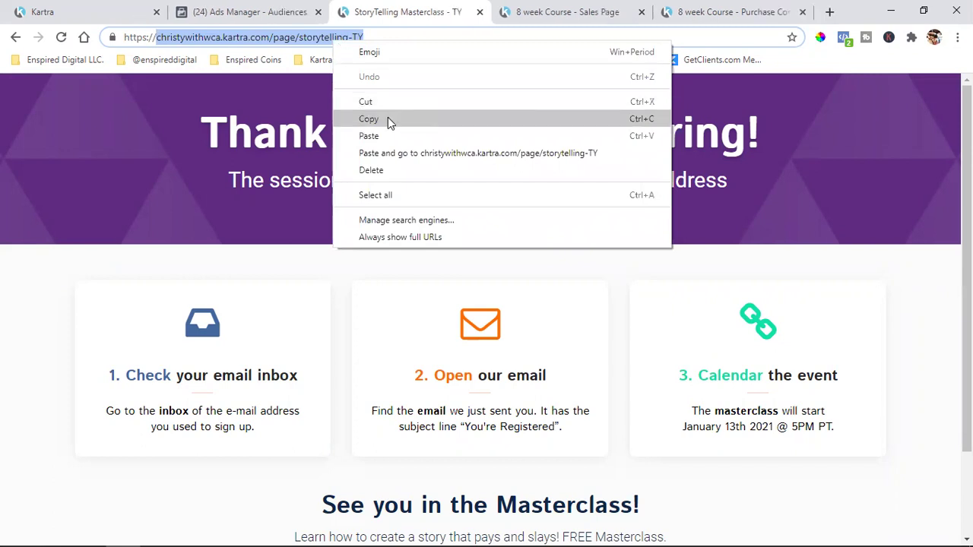
pyautogui.click(388, 118)
pyautogui.click(258, 11)
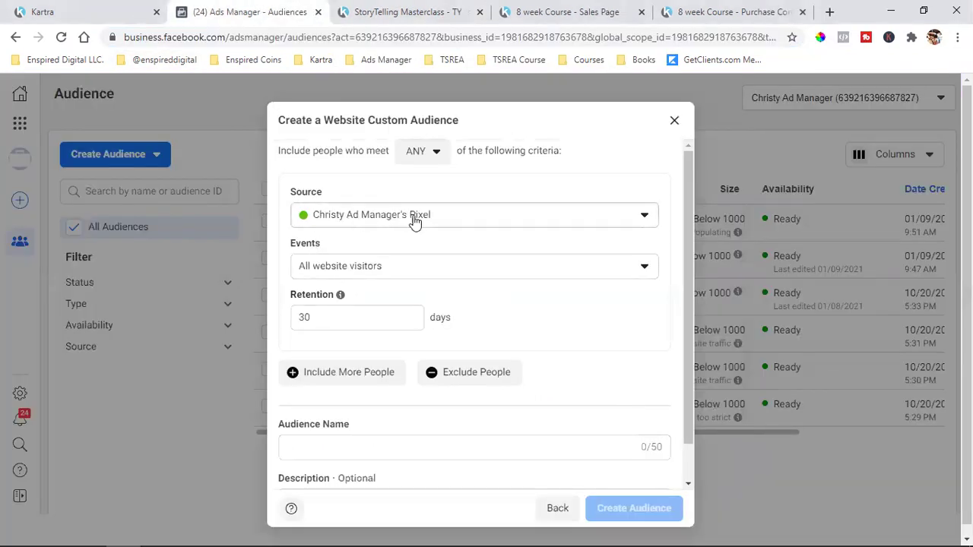
# - Include visitors to URLs containing storytelling-TY and begin the name 'Storytelling'
pyautogui.click(347, 270)
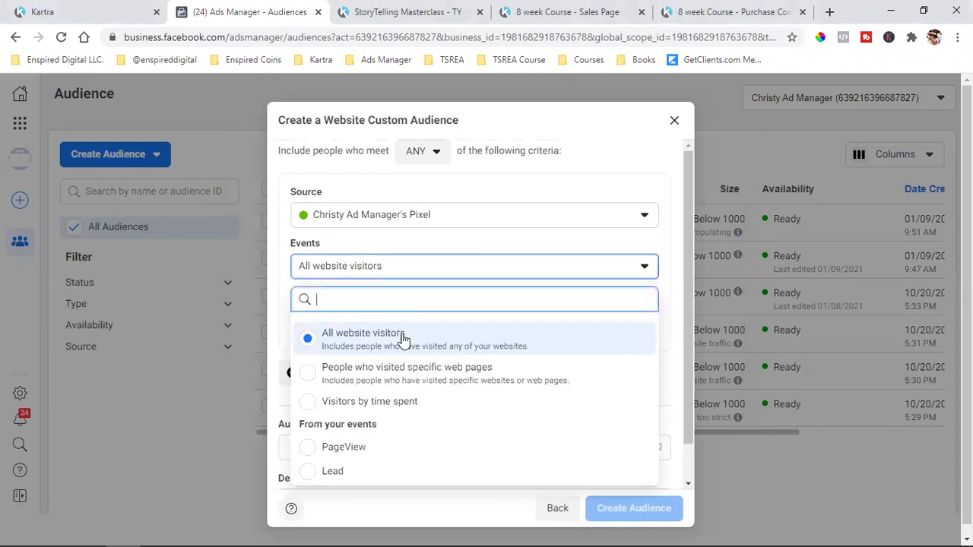
pyautogui.click(406, 374)
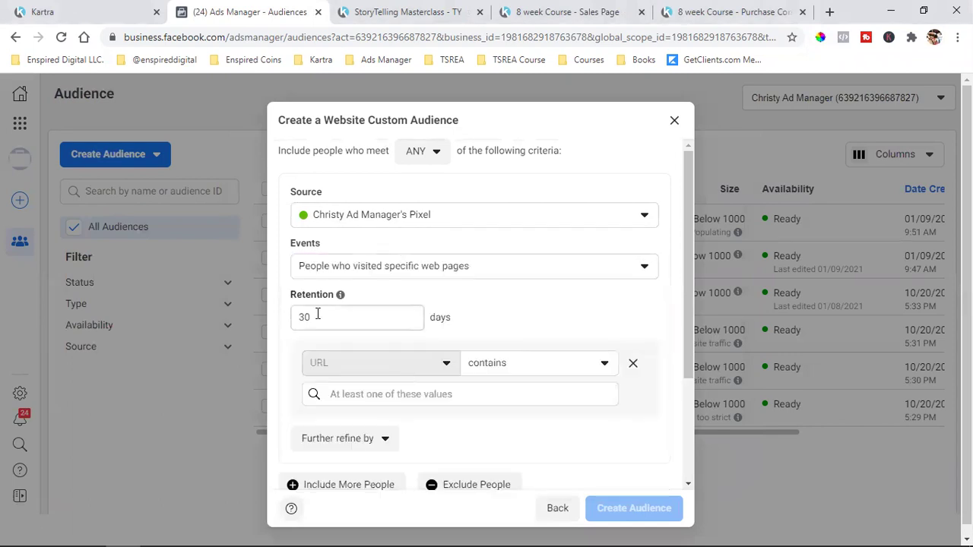
pyautogui.click(365, 391)
pyautogui.hotkey('ctrl', 'v')
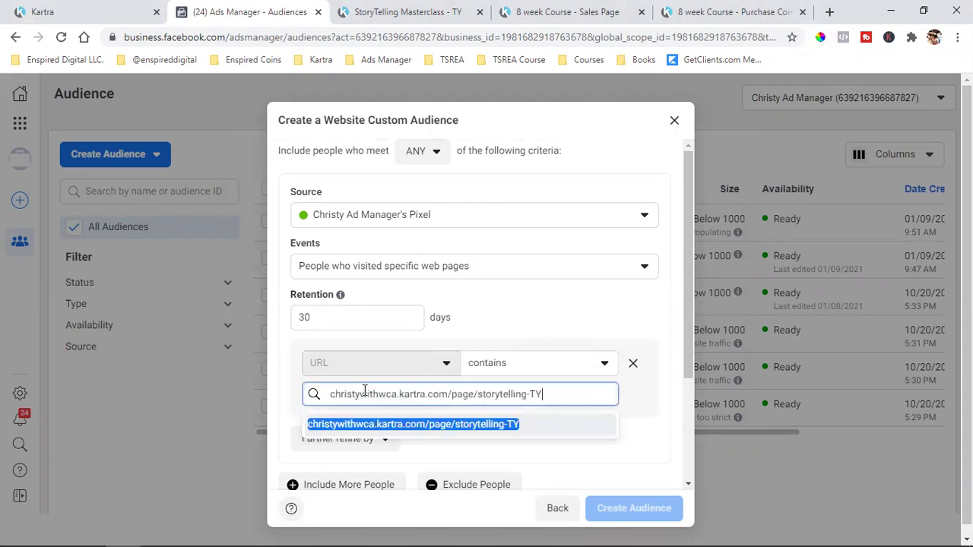
pyautogui.click(408, 425)
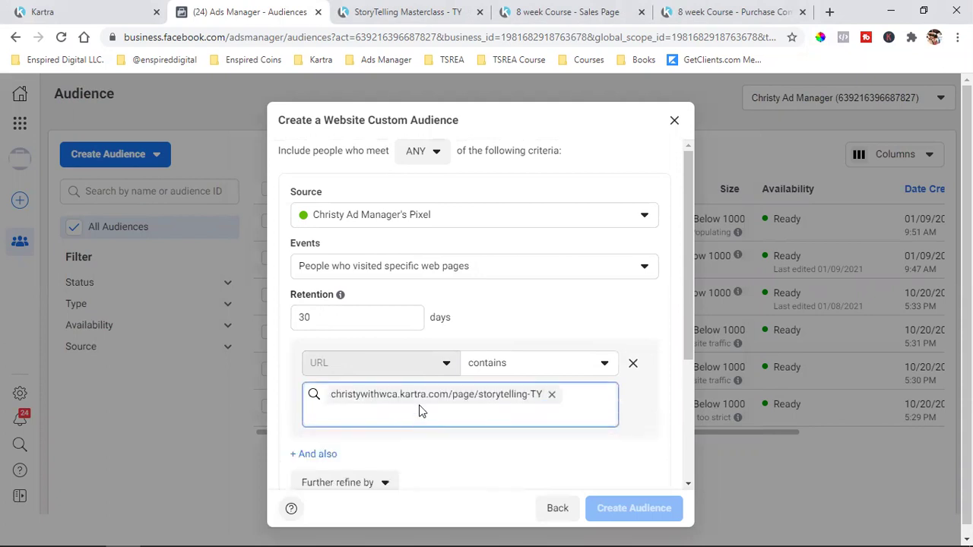
pyautogui.scroll(-3, 421, 409)
pyautogui.click(412, 406)
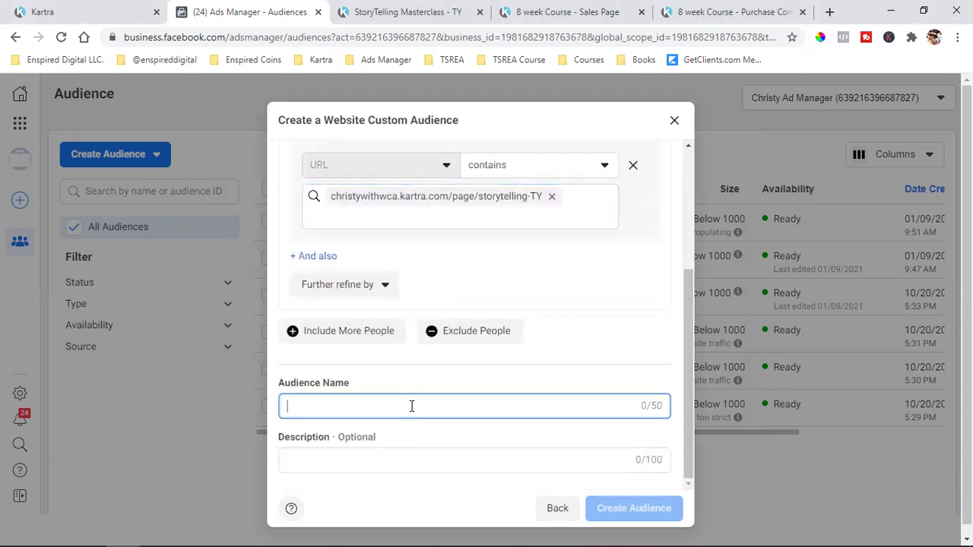
pyautogui.write('Storyte')
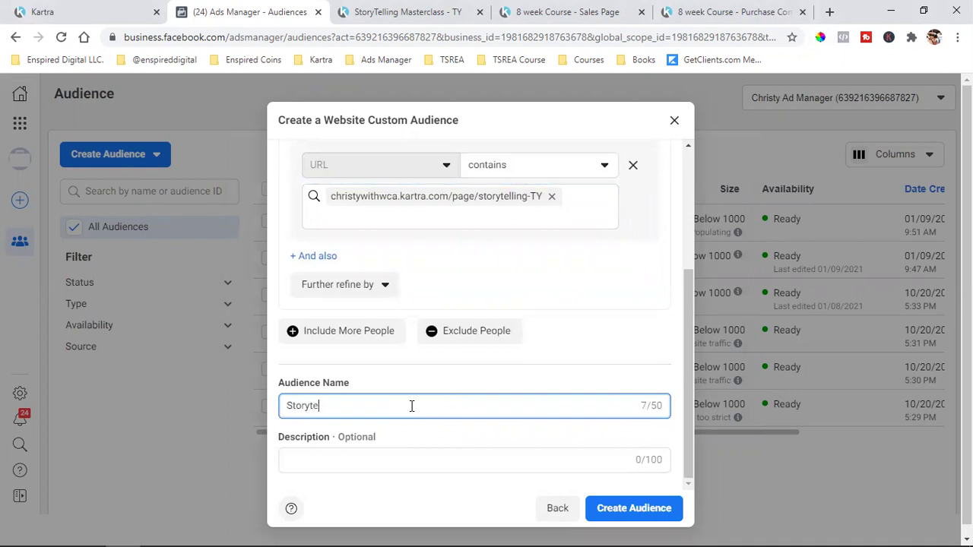
pyautogui.write('lling')
# - Add an exclusion rule for people who visited specific web pages
pyautogui.click(511, 327)
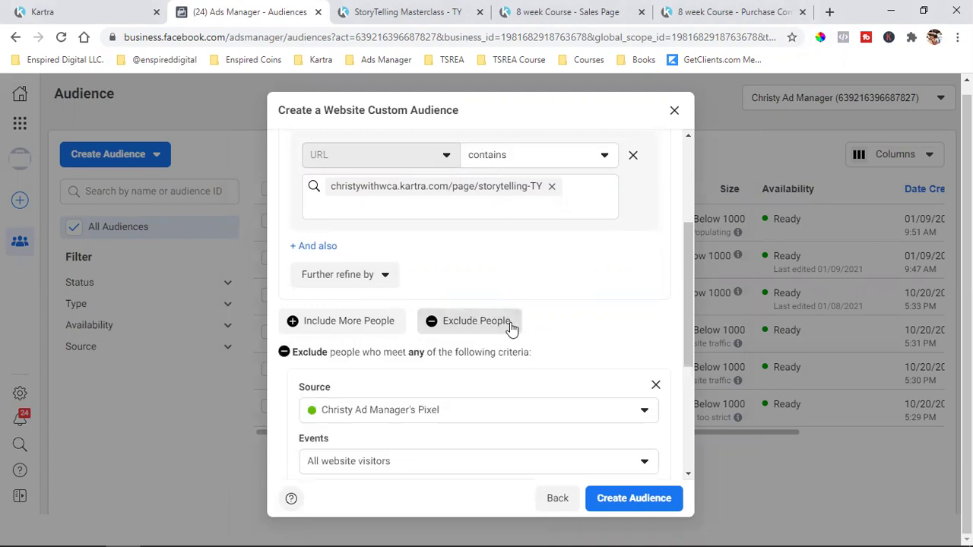
pyautogui.scroll(-3, 495, 333)
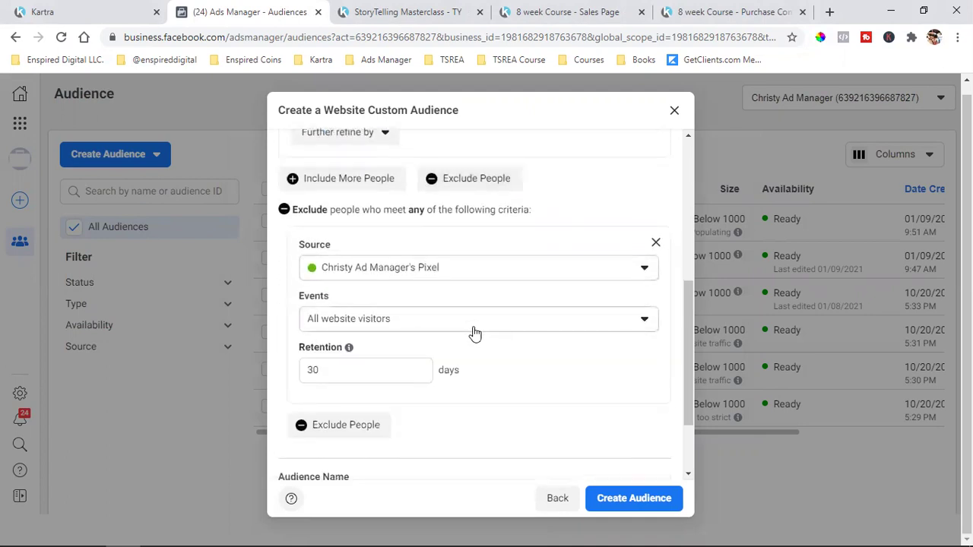
pyautogui.click(443, 322)
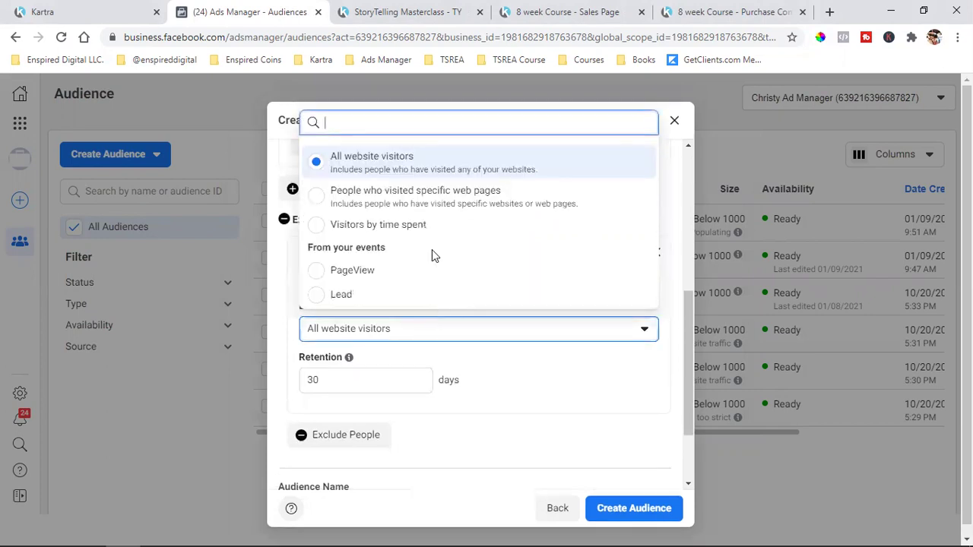
pyautogui.click(492, 197)
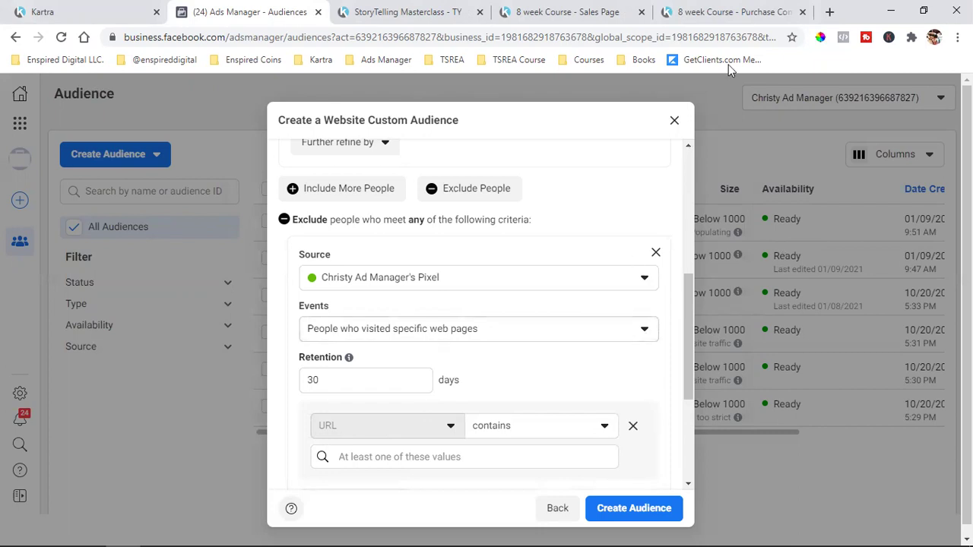
# - Copy the course purchase confirmation page address without the https prefix
pyautogui.click(742, 11)
pyautogui.click(288, 39)
pyautogui.click(212, 38)
pyautogui.moveTo(156, 38); pyautogui.dragTo(480, 40)
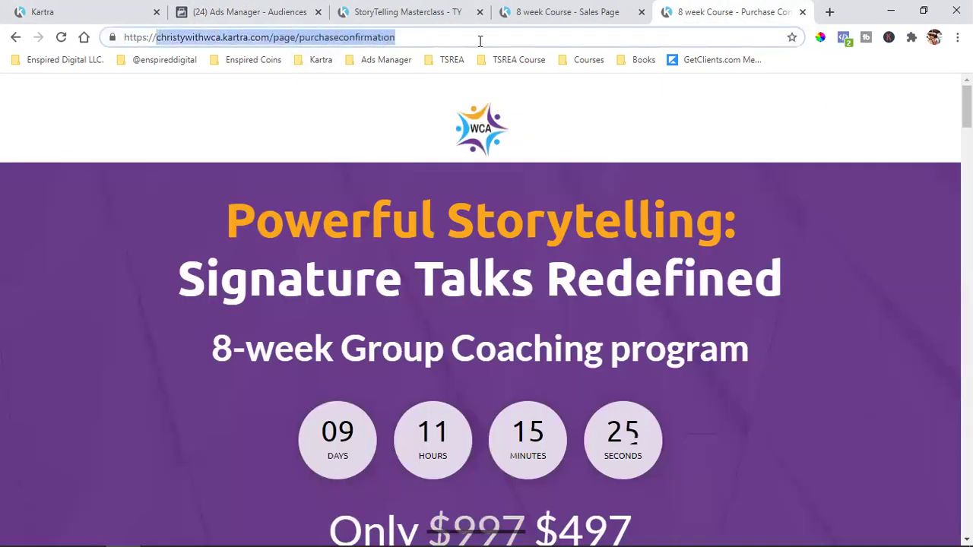
pyautogui.rightClick(352, 41)
pyautogui.click(388, 121)
pyautogui.click(238, 6)
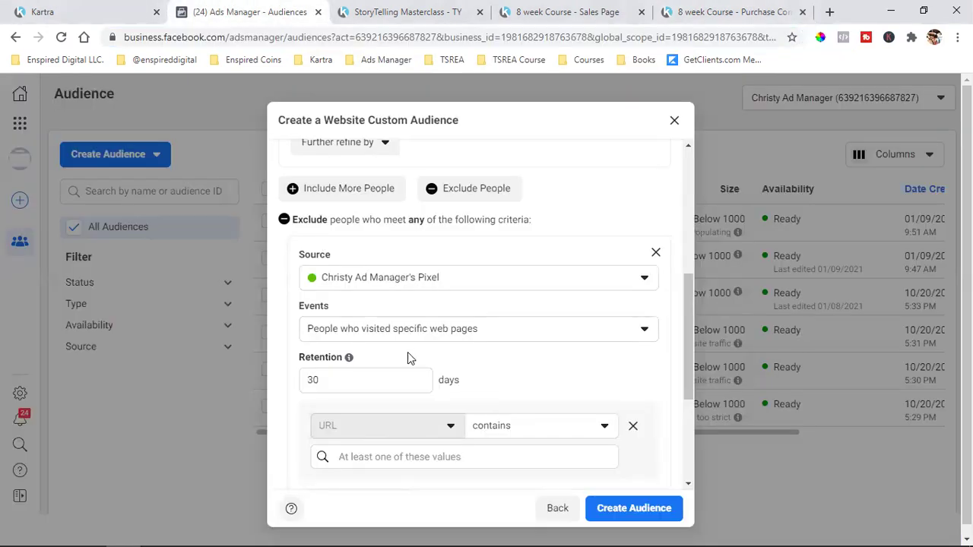
# - Complete the audience name as 'Storytelling Leads (ONLY)'
pyautogui.scroll(1, 408, 352)
pyautogui.scroll(2, 408, 356)
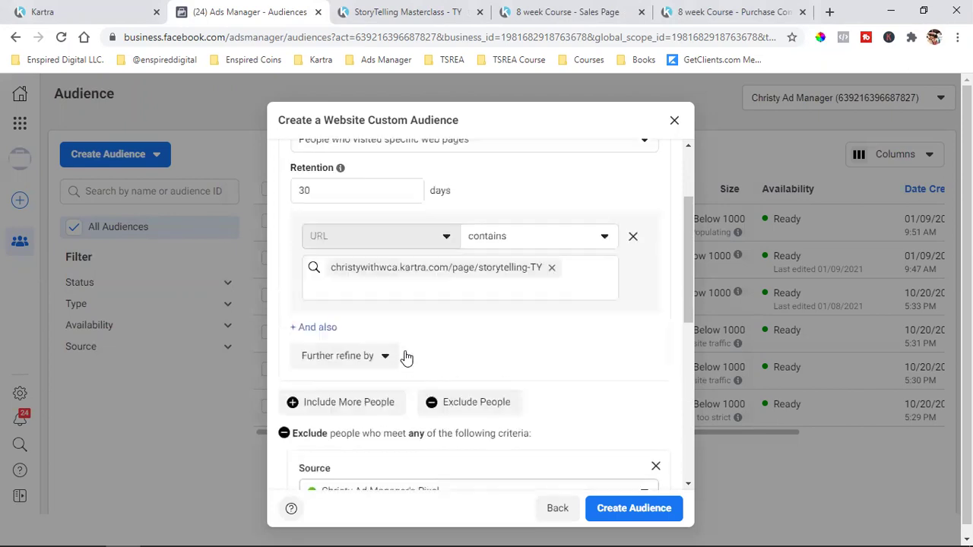
pyautogui.scroll(1, 407, 356)
pyautogui.scroll(-6, 407, 356)
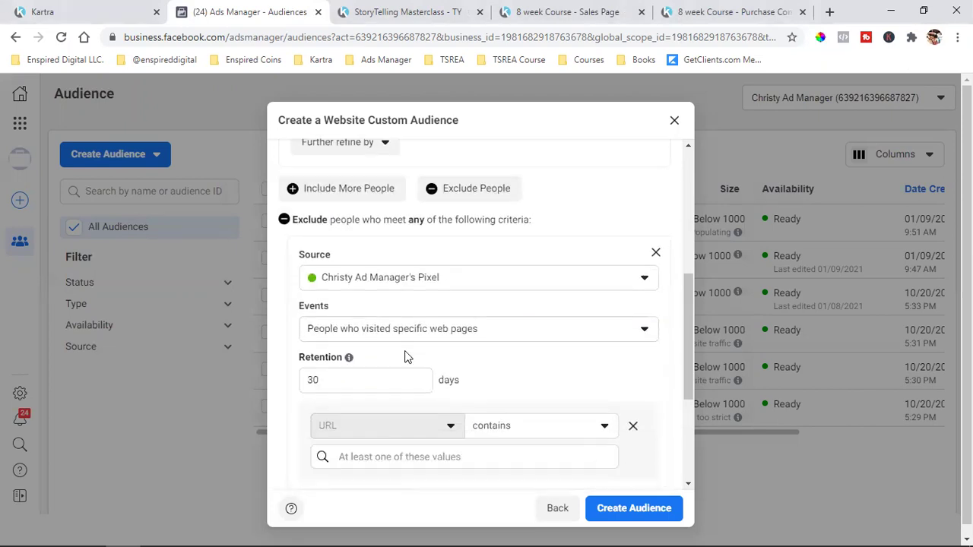
pyautogui.click(397, 407)
pyautogui.write('(ONLY)')
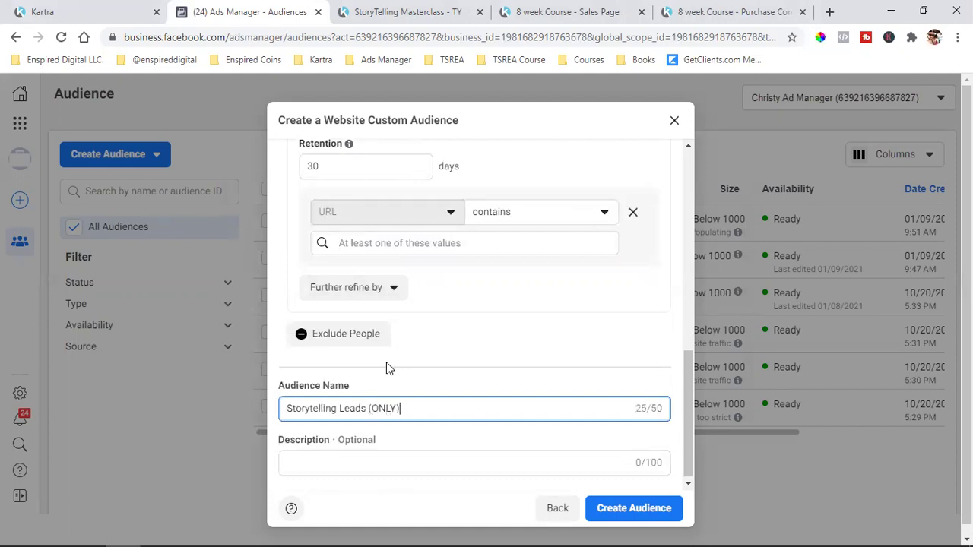
# - Exclude URLs containing christywithwca.kartra.com/page/purchaseconfirmation and create the audience
pyautogui.scroll(3, 502, 330)
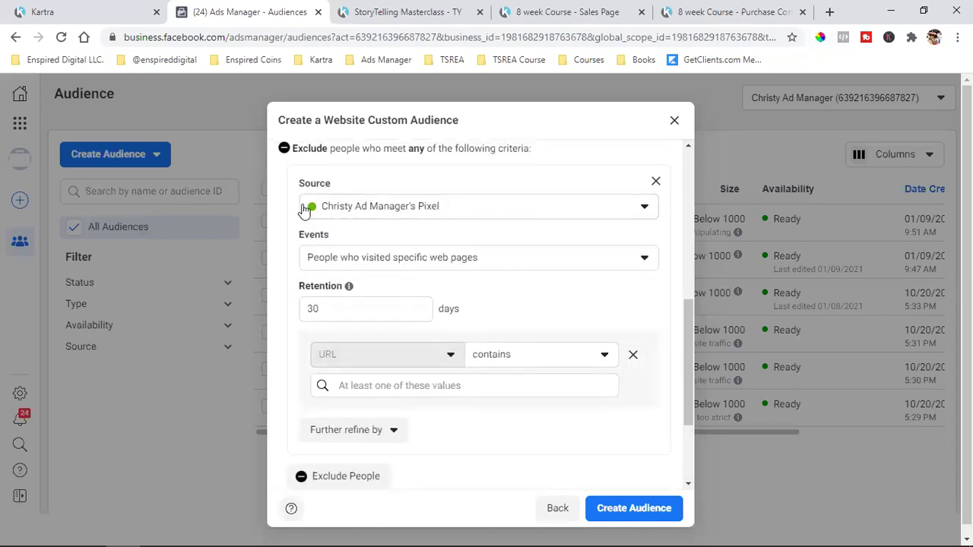
pyautogui.click(405, 387)
pyautogui.hotkey('ctrl', 'v')
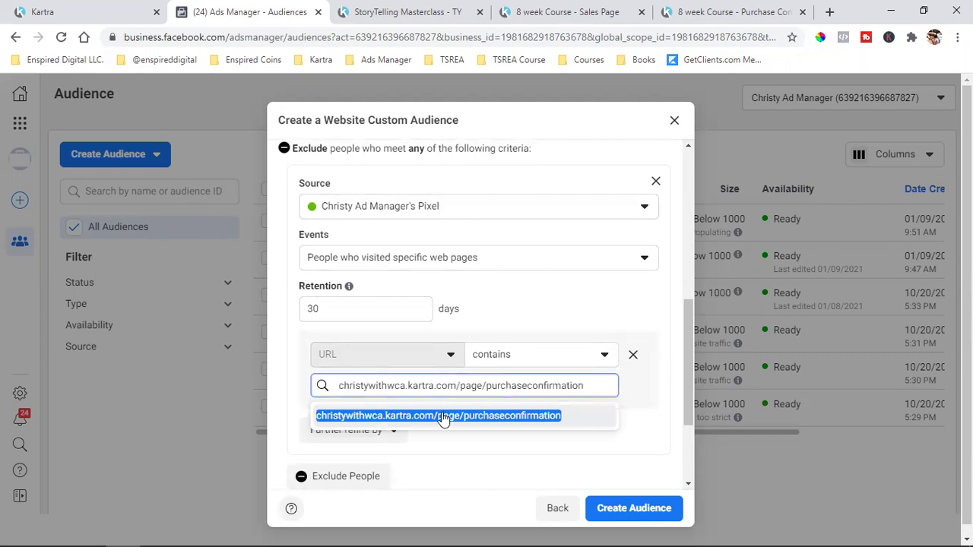
pyautogui.click(443, 419)
pyautogui.scroll(5, 442, 412)
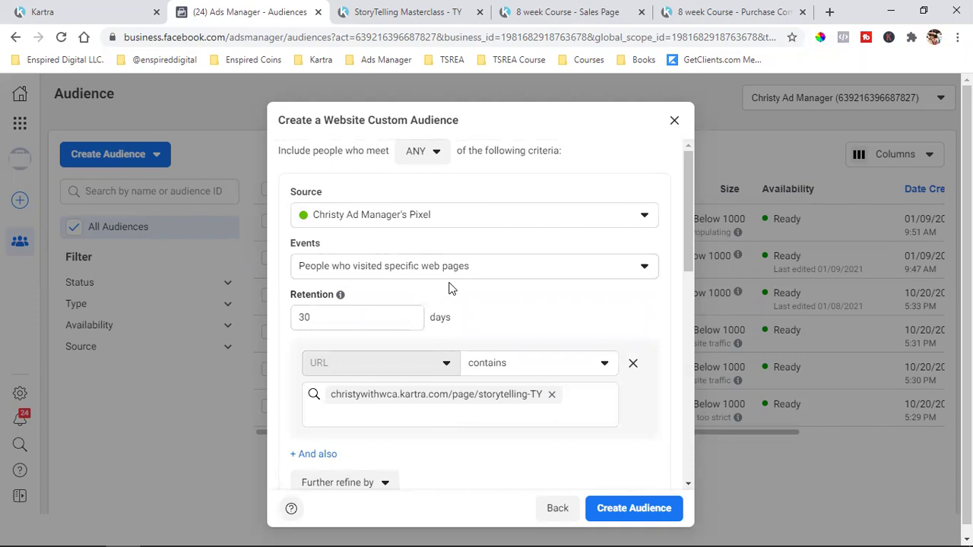
pyautogui.scroll(-1, 395, 316)
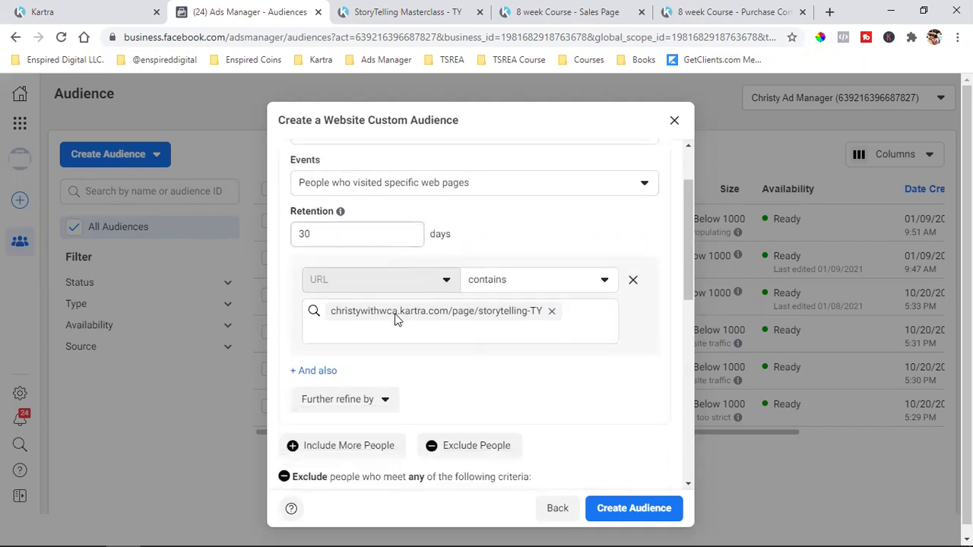
pyautogui.scroll(-3, 396, 320)
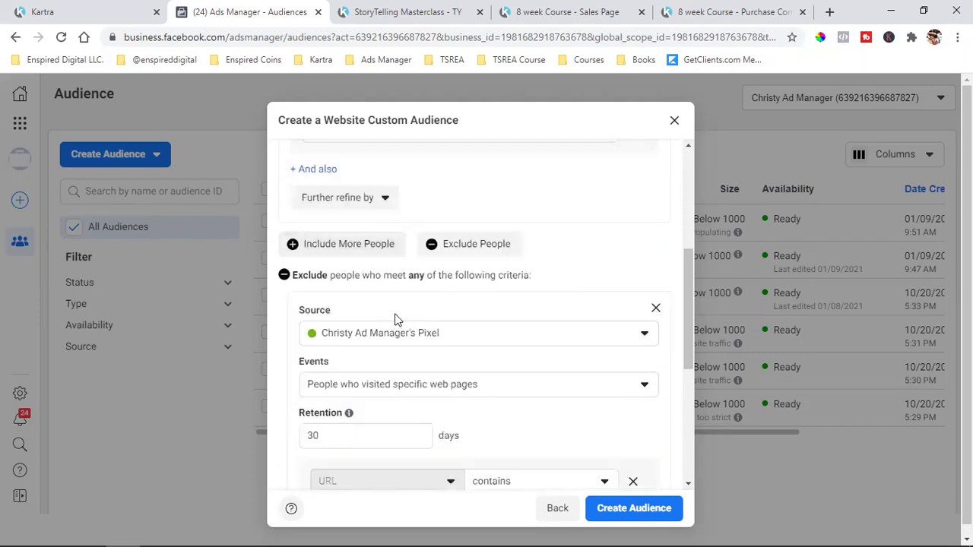
pyautogui.scroll(-1, 409, 351)
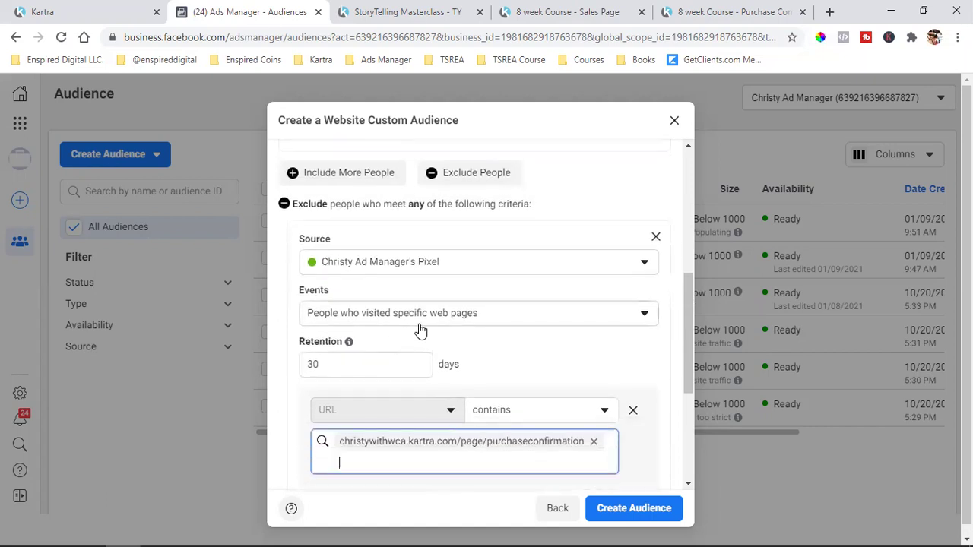
pyautogui.scroll(-2, 419, 335)
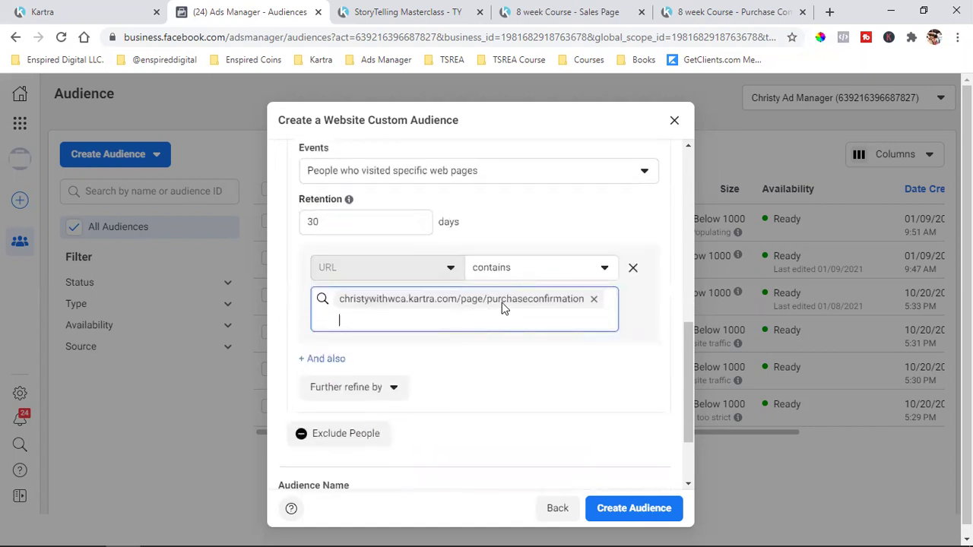
pyautogui.scroll(-2, 502, 307)
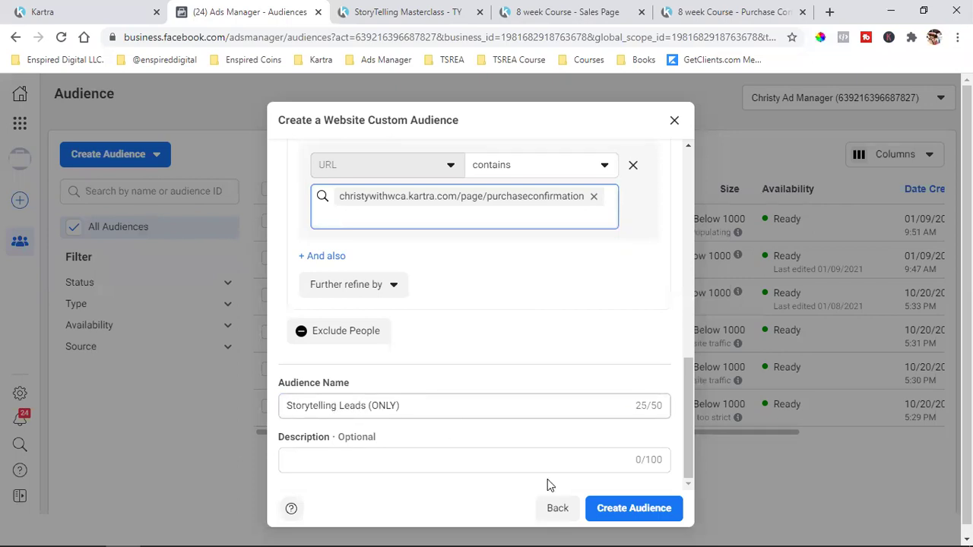
pyautogui.click(628, 510)
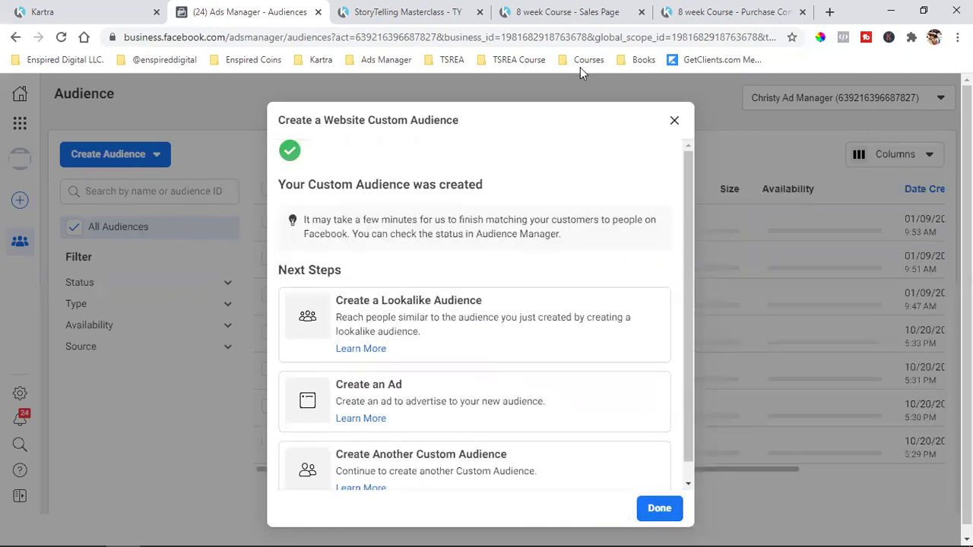
# - Start another custom audience with Website as the source
pyautogui.click(648, 508)
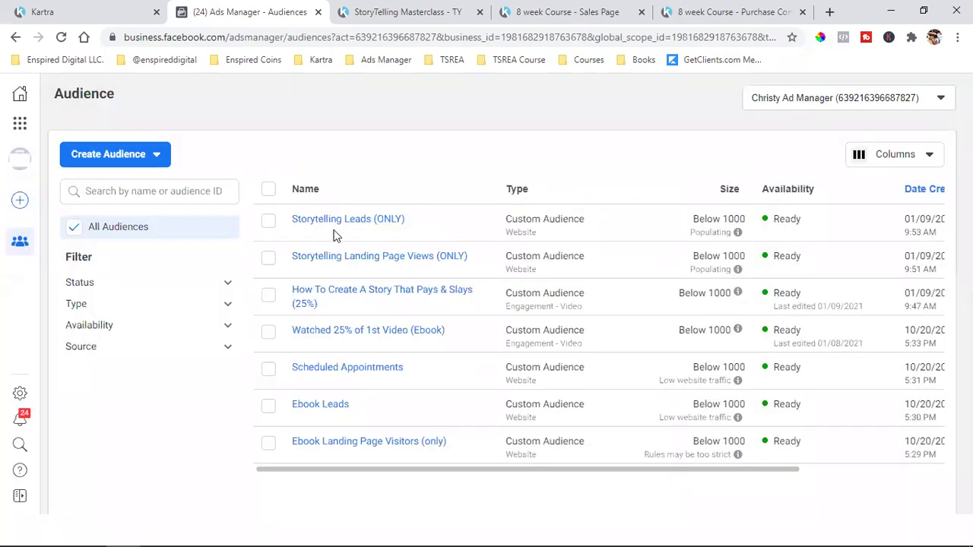
pyautogui.click(110, 162)
pyautogui.click(103, 192)
pyautogui.click(313, 222)
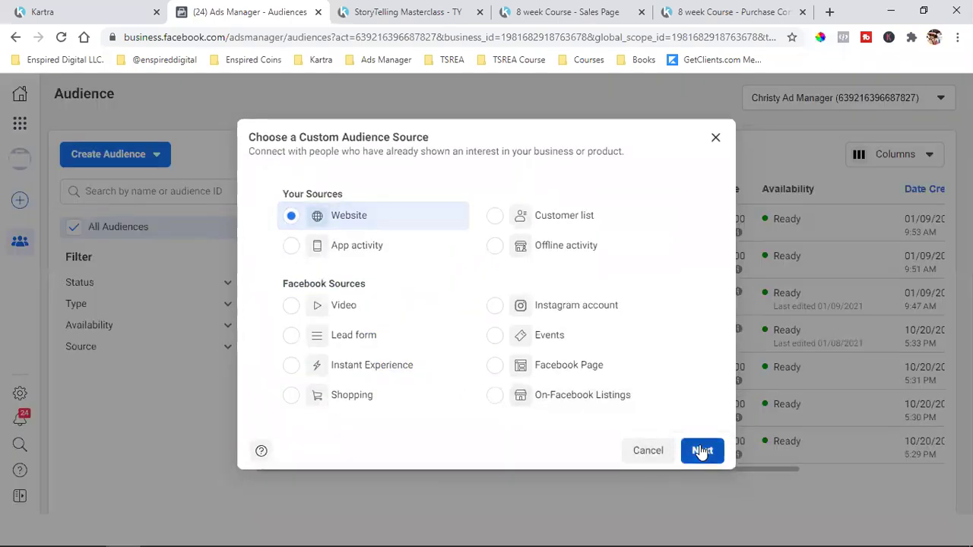
pyautogui.click(702, 452)
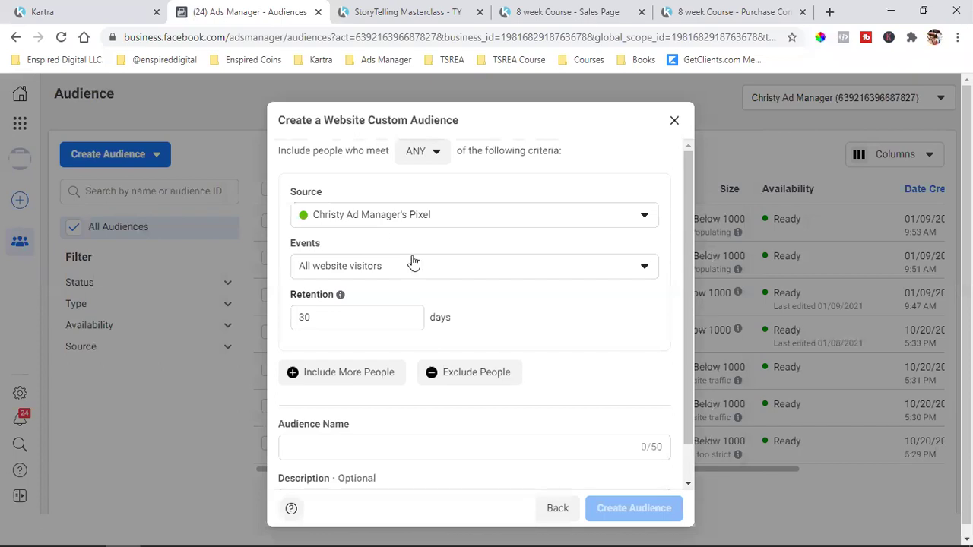
# - Target people who visited specific web pages and select the 8 week Course sales page address
pyautogui.click(342, 270)
pyautogui.click(426, 384)
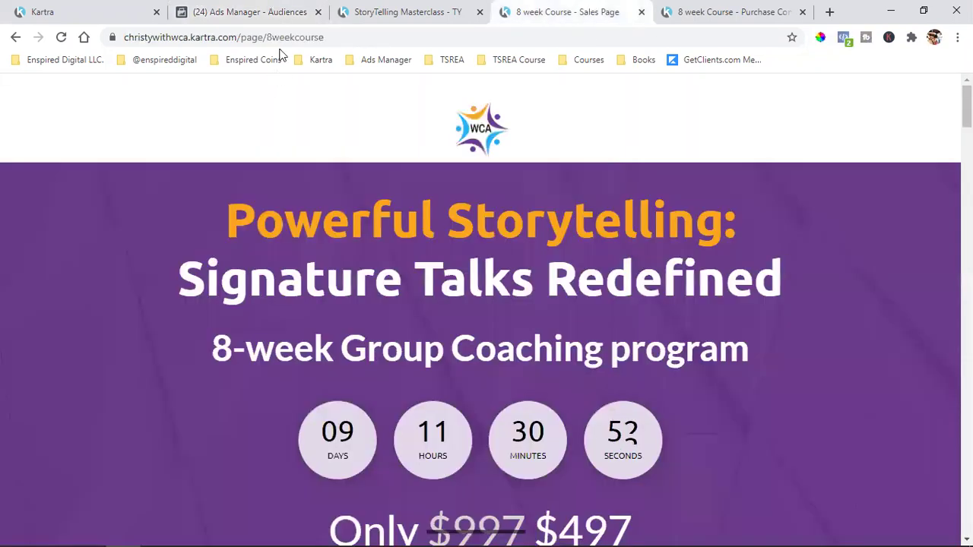
pyautogui.moveTo(357, 37); pyautogui.dragTo(342, 47)
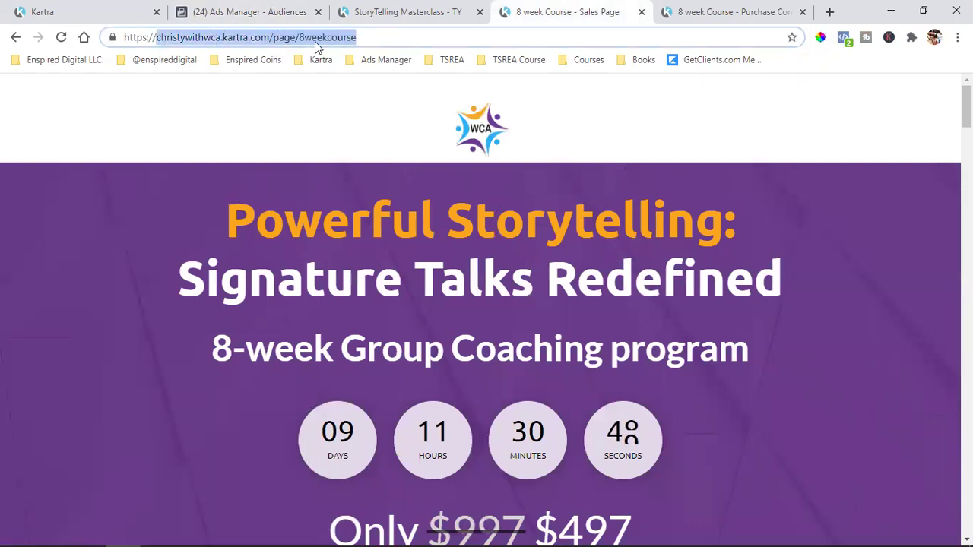
# - Include visitors to URLs containing the 8weekcourse sales page address
pyautogui.rightClick(314, 41)
pyautogui.click(383, 127)
pyautogui.click(248, 14)
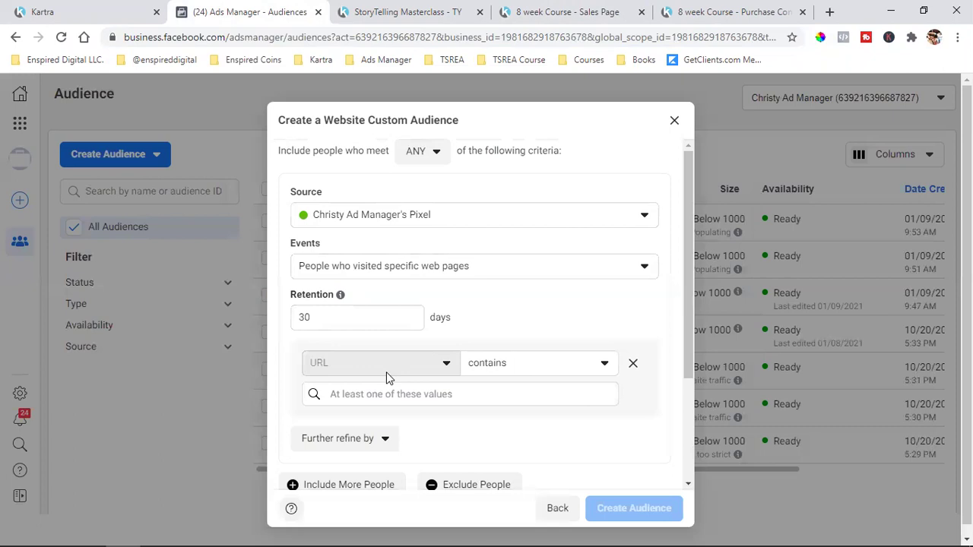
pyautogui.click(376, 402)
pyautogui.hotkey('ctrl', 'v')
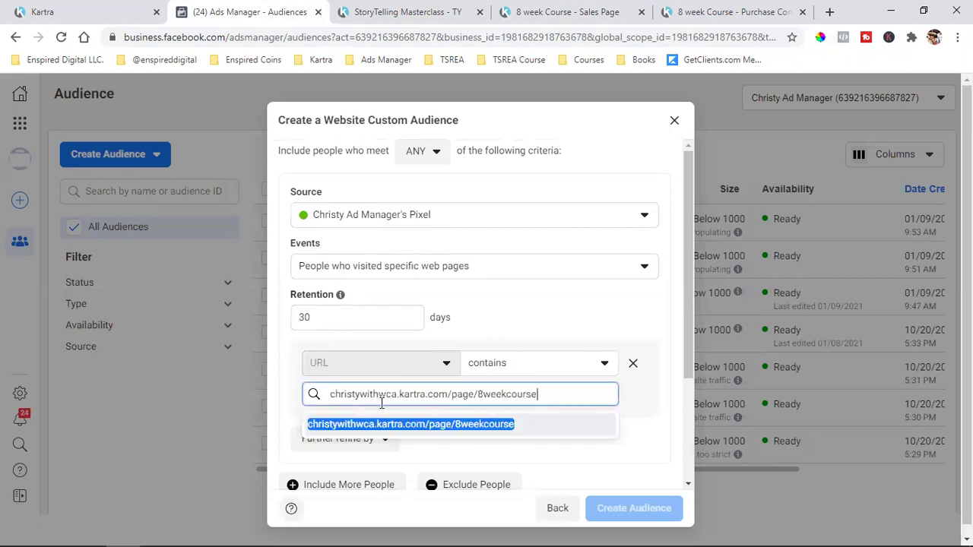
pyautogui.click(386, 426)
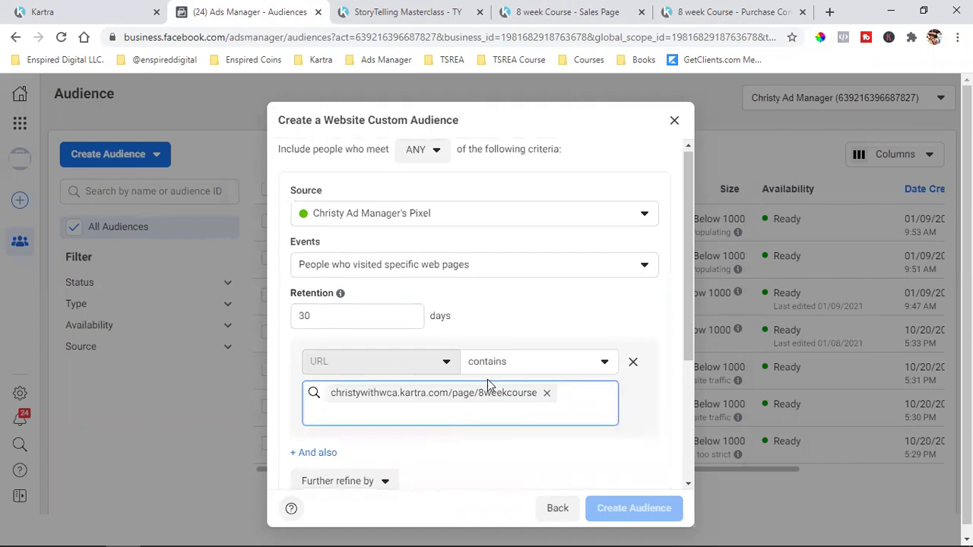
# - Add an exclusion section and copy the purchase confirmation page address
pyautogui.scroll(-2, 488, 380)
pyautogui.click(477, 388)
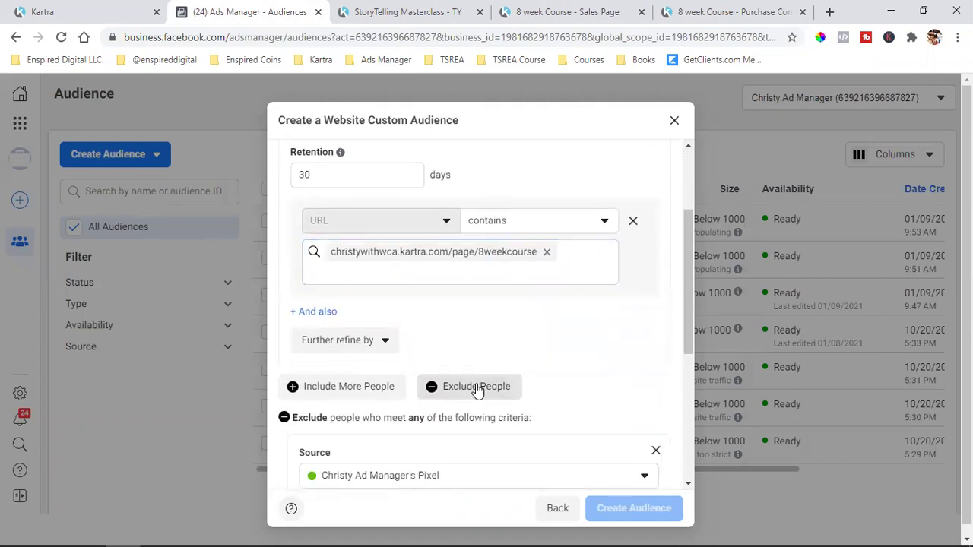
pyautogui.scroll(-2, 506, 348)
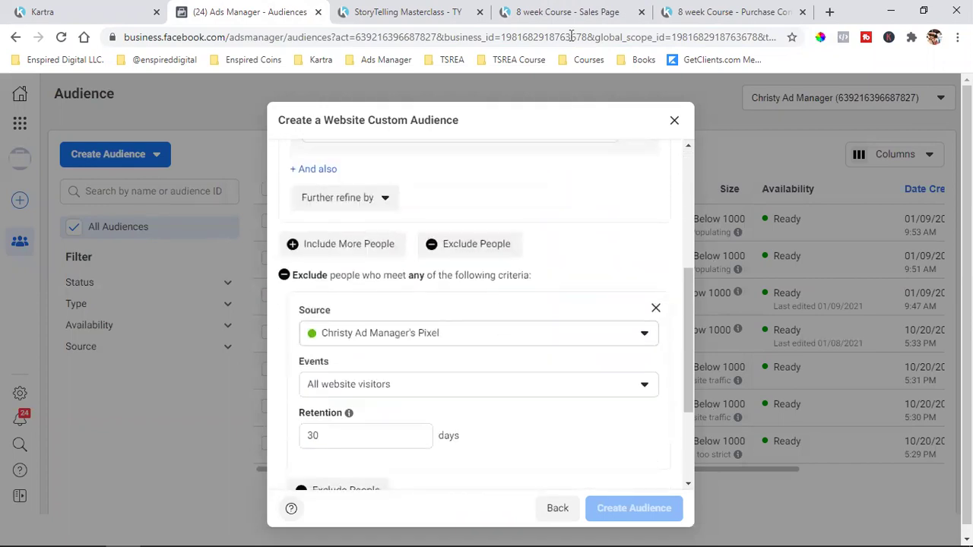
pyautogui.click(730, 12)
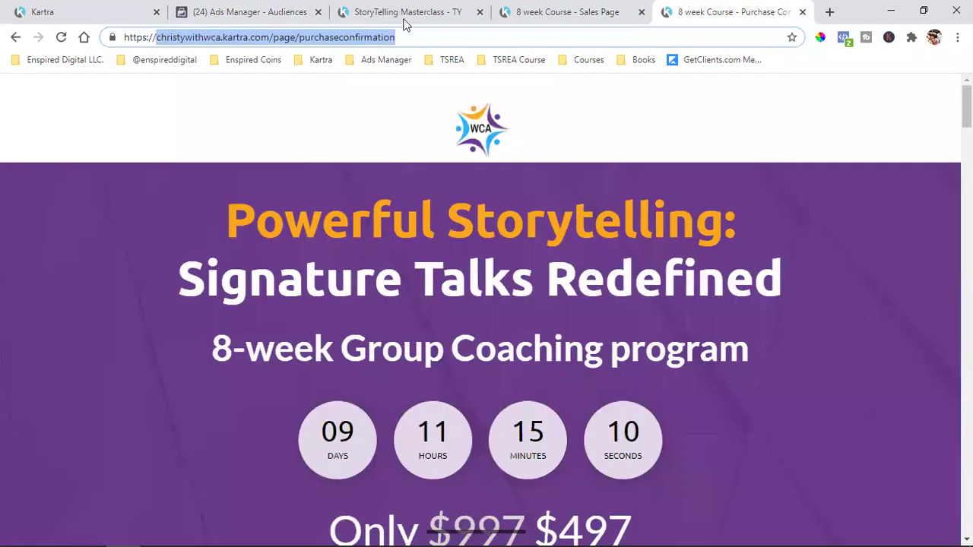
pyautogui.rightClick(291, 38)
pyautogui.click(326, 116)
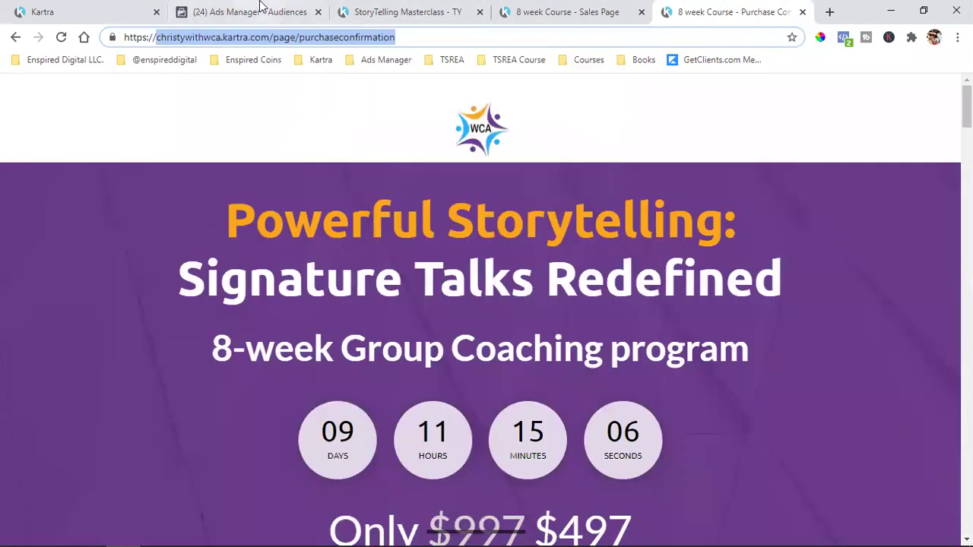
pyautogui.click(264, 9)
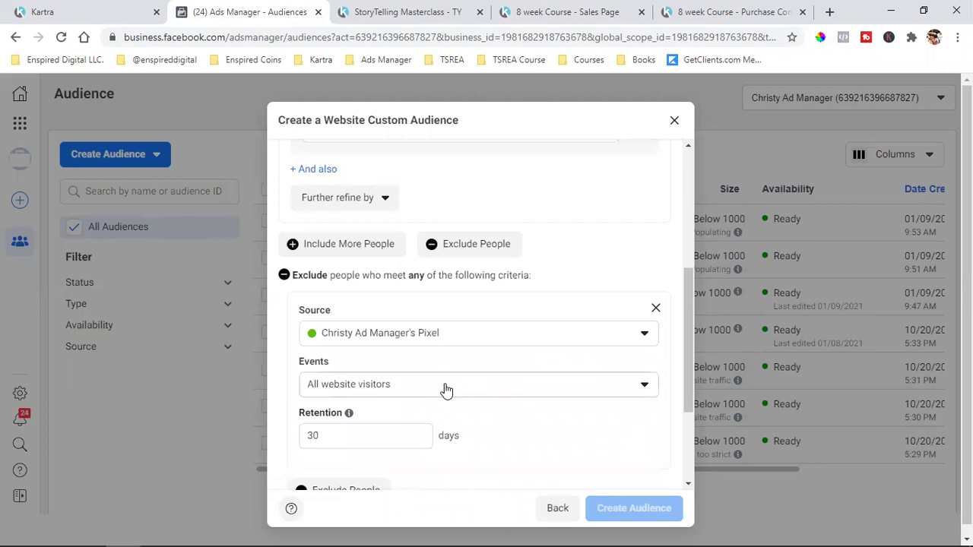
# - Exclude visitors to specific web pages whose URL contains purchaseconfirmation
pyautogui.click(447, 391)
pyautogui.click(357, 247)
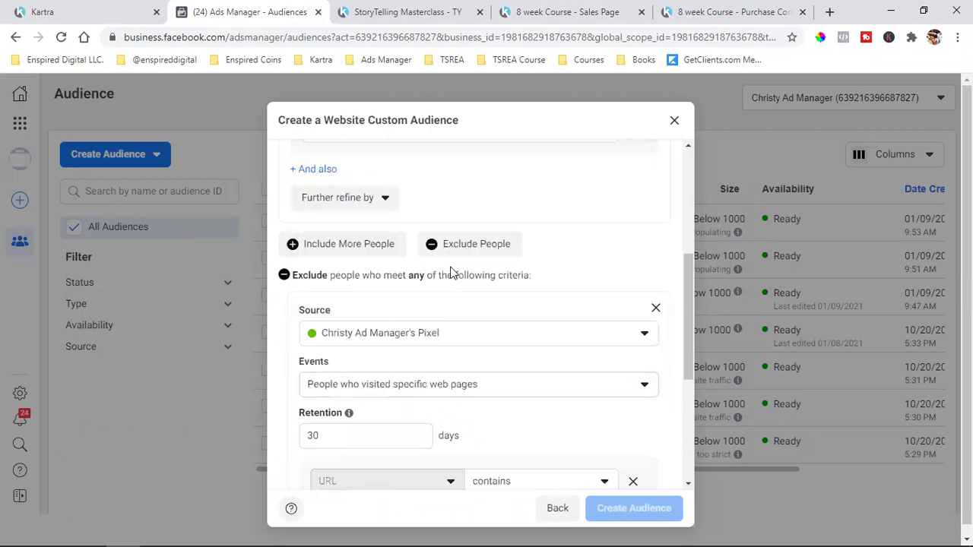
pyautogui.scroll(-1, 436, 326)
pyautogui.click(416, 443)
pyautogui.hotkey('ctrl', 'v')
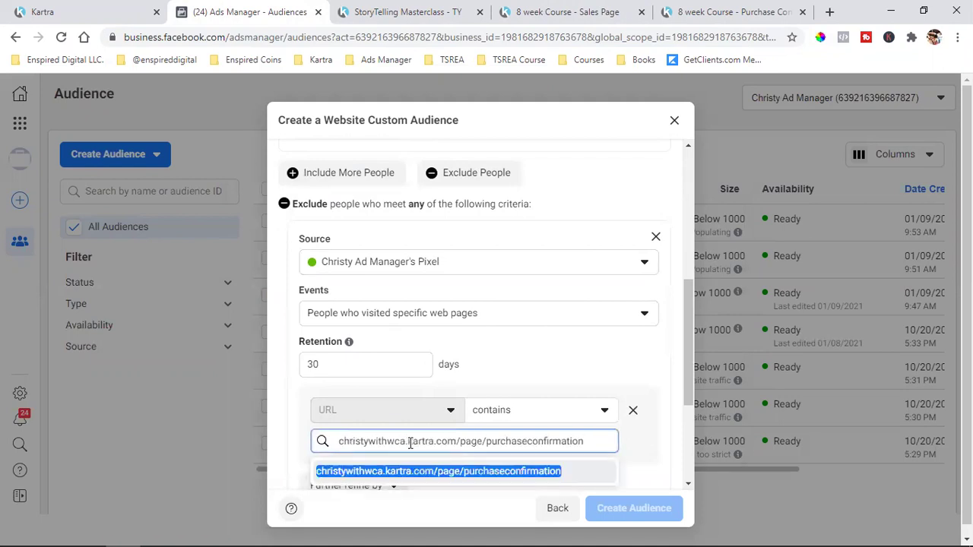
pyautogui.click(401, 477)
pyautogui.scroll(-3, 489, 366)
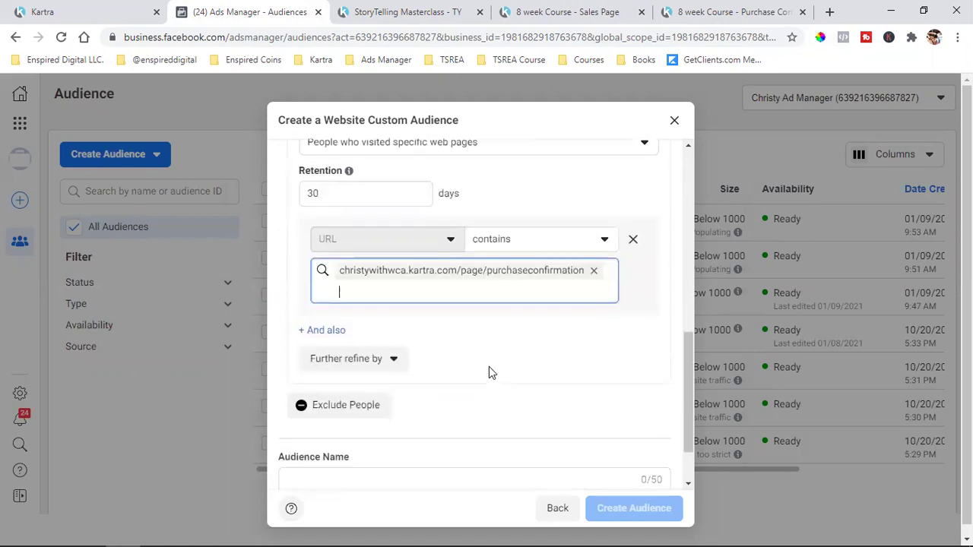
# - Name the audience 'Storytelling Sales Page (ONLY)' and create it
pyautogui.click(374, 436)
pyautogui.write('s')
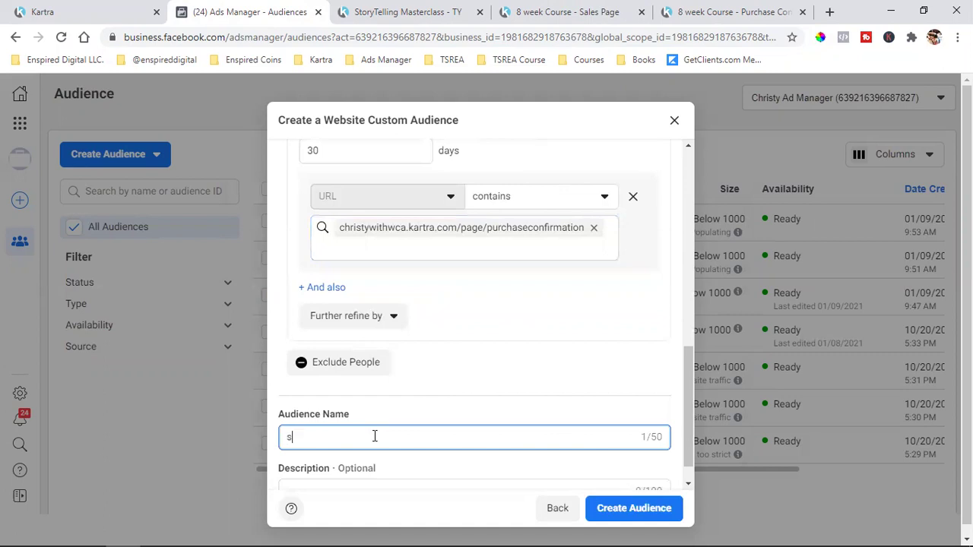
pyautogui.write('TORYTELLING')
pyautogui.press('BackSpace')
pyautogui.press('BackSpace')
pyautogui.press('BackSpace')
pyautogui.press('BackSpace')
pyautogui.press('BackSpace')
pyautogui.press('BackSpace')
pyautogui.press('BackSpace')
pyautogui.press('BackSpace')
pyautogui.press('BackSpace')
pyautogui.press('BackSpace')
pyautogui.press('BackSpace')
pyautogui.write('Sto')
pyautogui.write('torytellin')
pyautogui.write('g AT')
pyautogui.write('ales')
pyautogui.write(' Page')
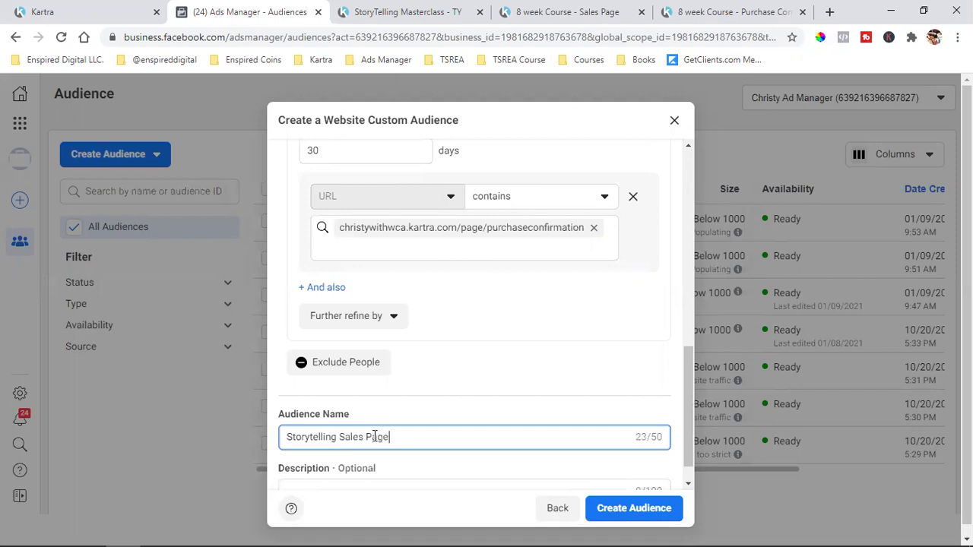
pyautogui.write(' (ONLY)')
pyautogui.scroll(-1, 513, 401)
pyautogui.scroll(2, 513, 402)
pyautogui.scroll(-1, 513, 402)
pyautogui.scroll(2, 513, 401)
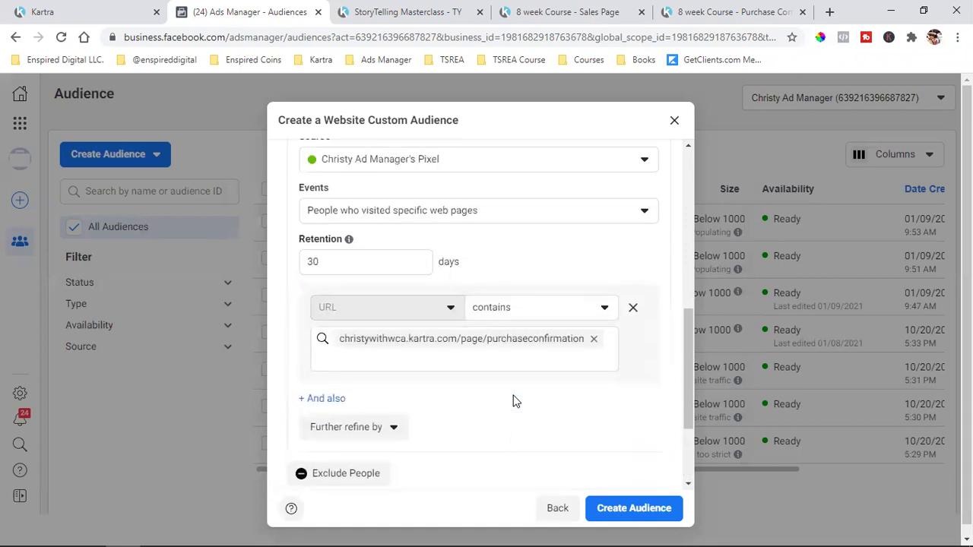
pyautogui.scroll(2, 417, 261)
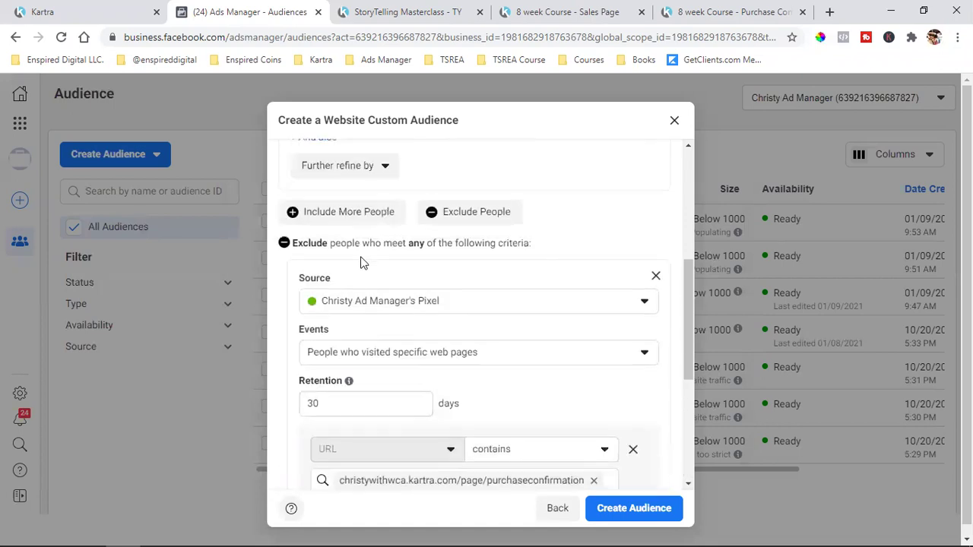
pyautogui.scroll(-4, 525, 448)
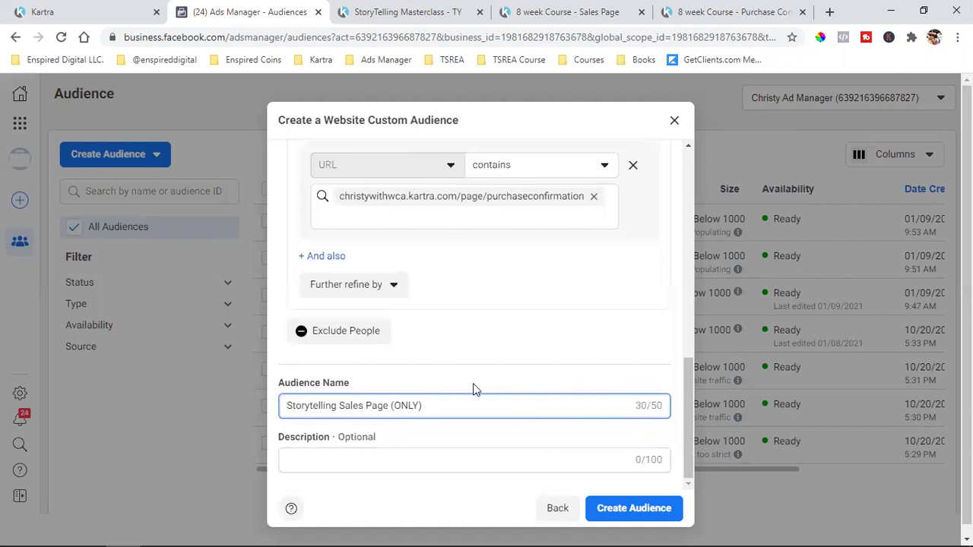
pyautogui.click(637, 514)
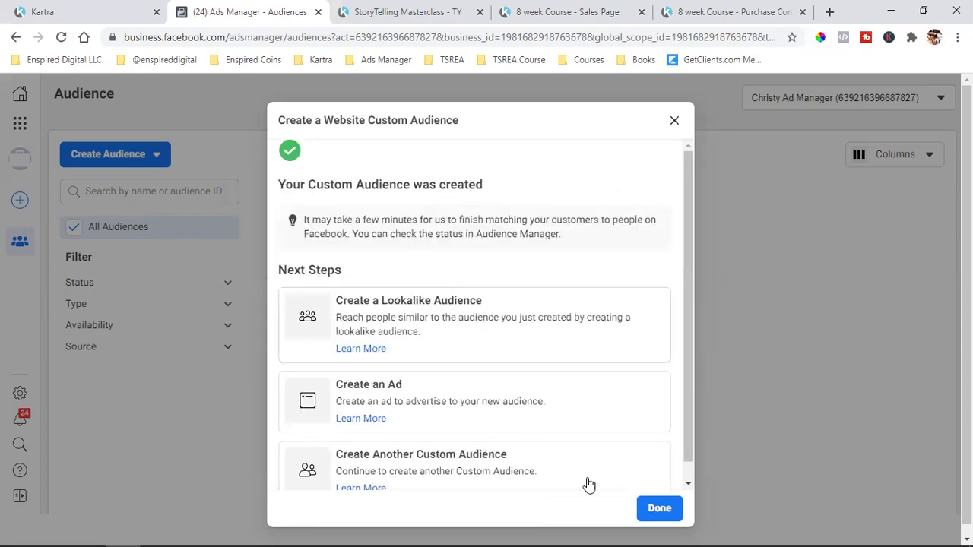
# - Start a new website custom audience targeting people who visited specific web pages
pyautogui.click(659, 510)
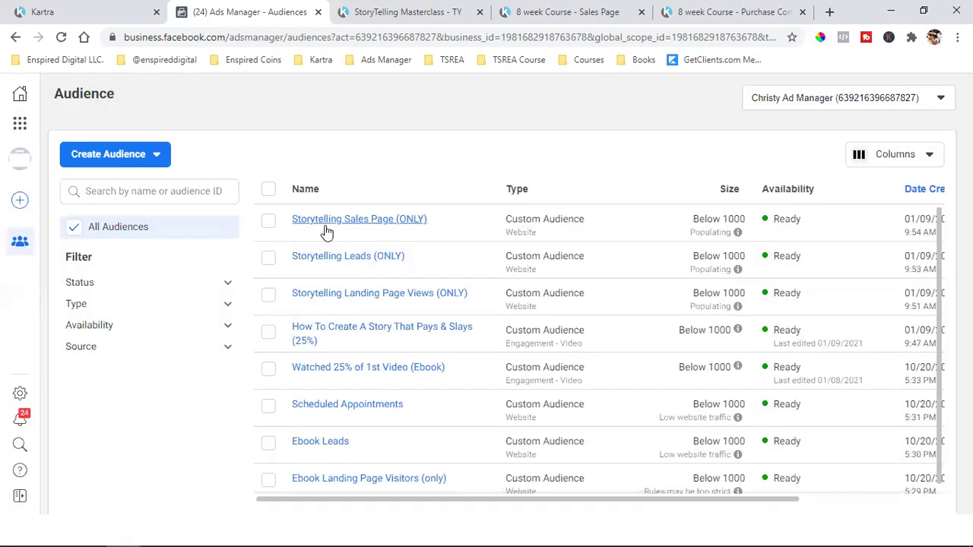
pyautogui.click(110, 156)
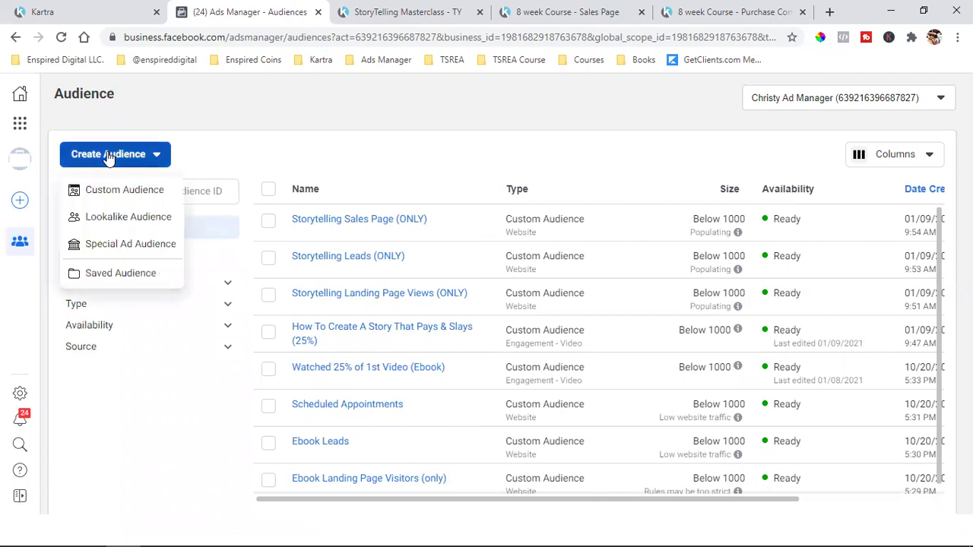
pyautogui.click(137, 187)
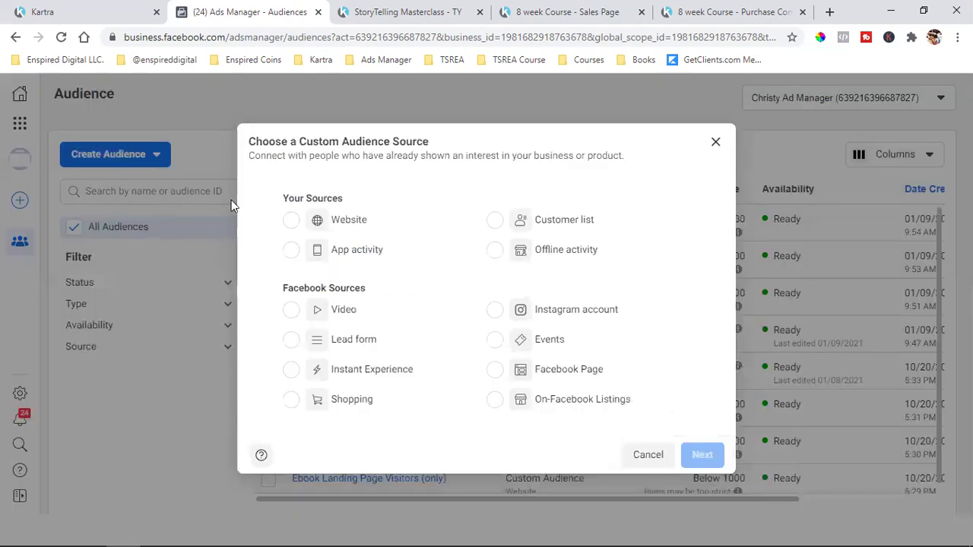
pyautogui.click(398, 225)
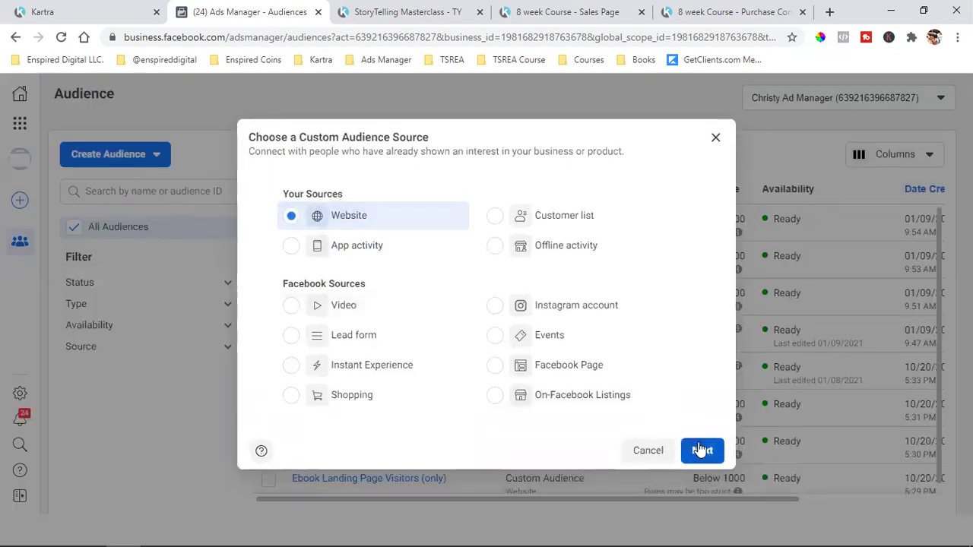
pyautogui.click(701, 450)
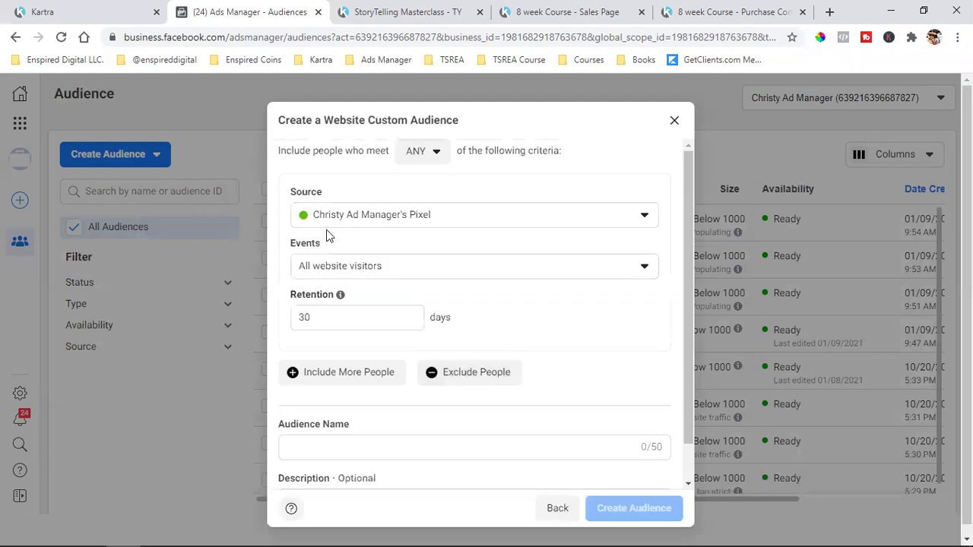
pyautogui.click(354, 267)
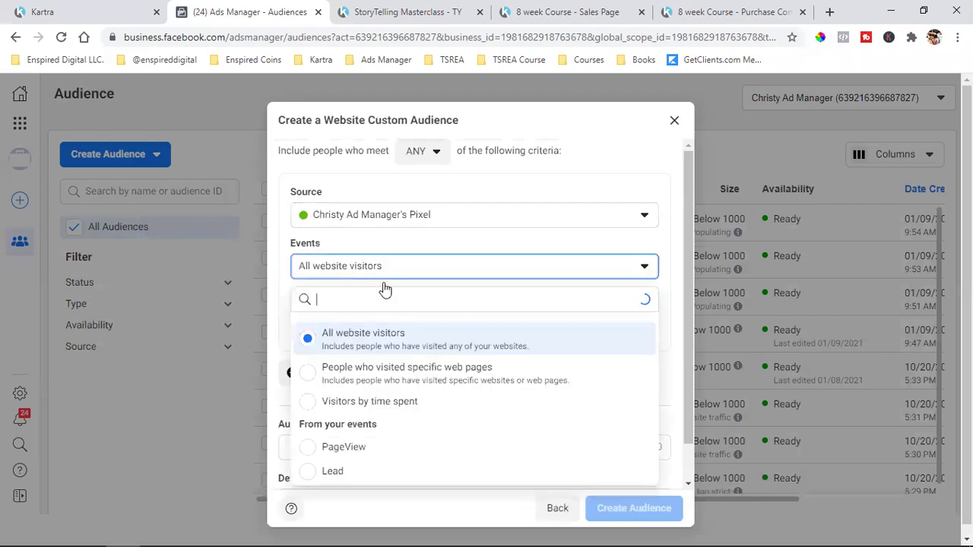
pyautogui.click(393, 371)
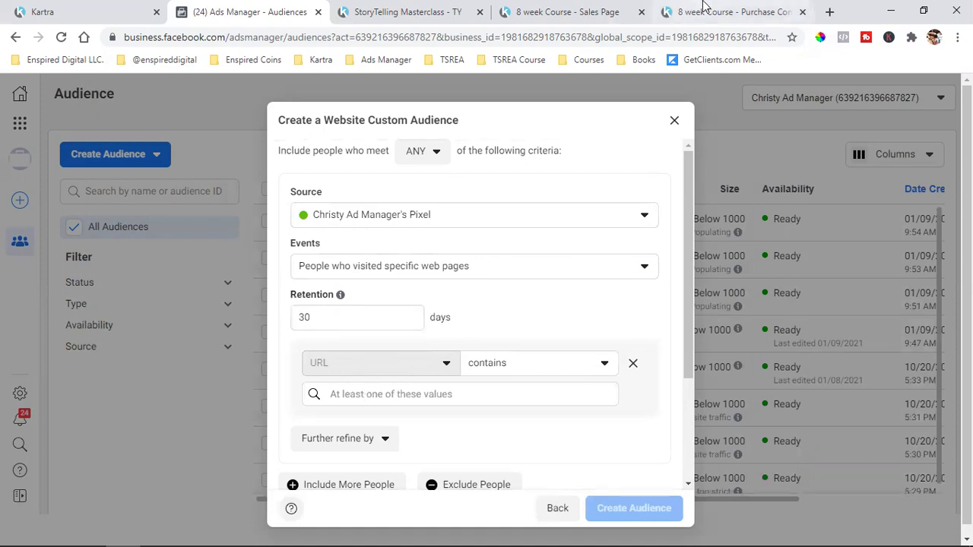
# - Copy the purchase confirmation page URL and add it as the audience's URL rule
pyautogui.click(745, 9)
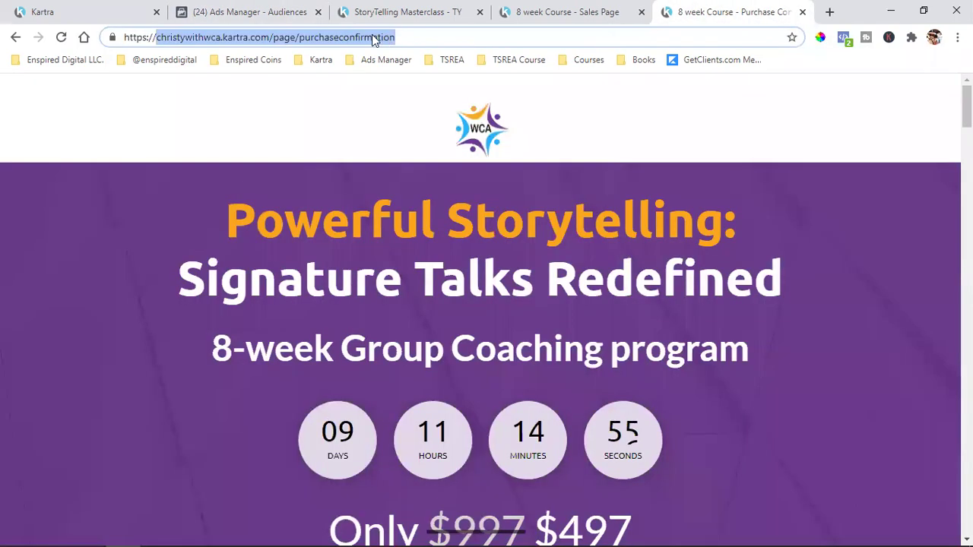
pyautogui.rightClick(331, 46)
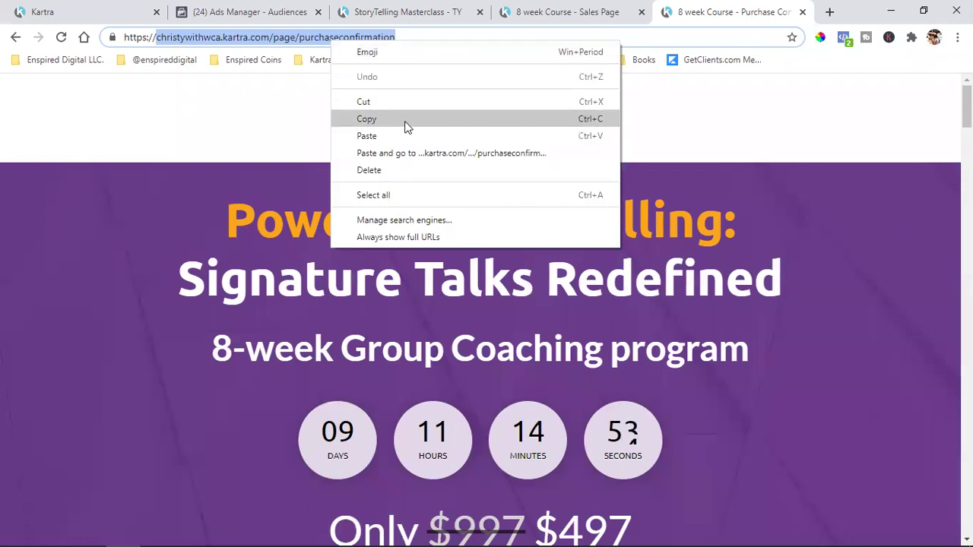
pyautogui.click(404, 124)
pyautogui.click(232, 11)
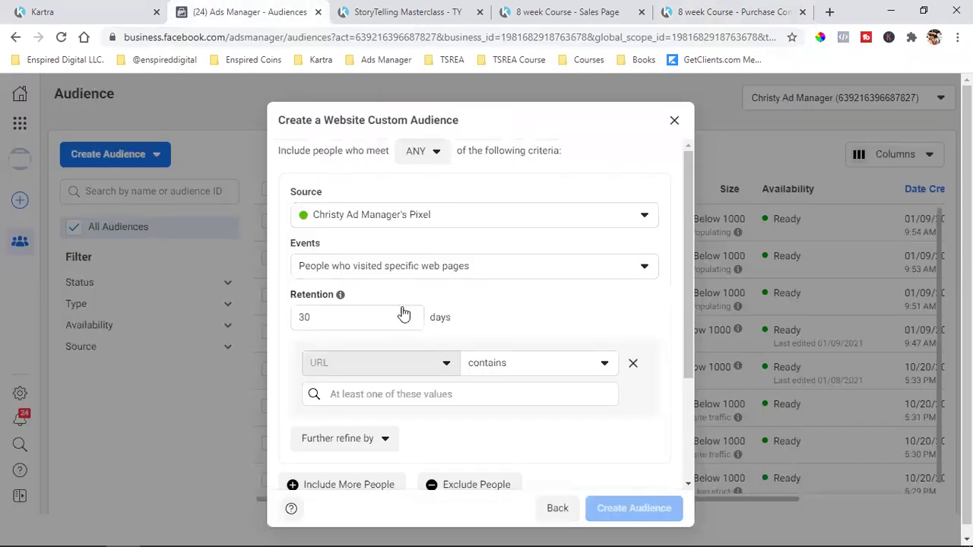
pyautogui.click(368, 398)
pyautogui.hotkey('ctrl', 'v')
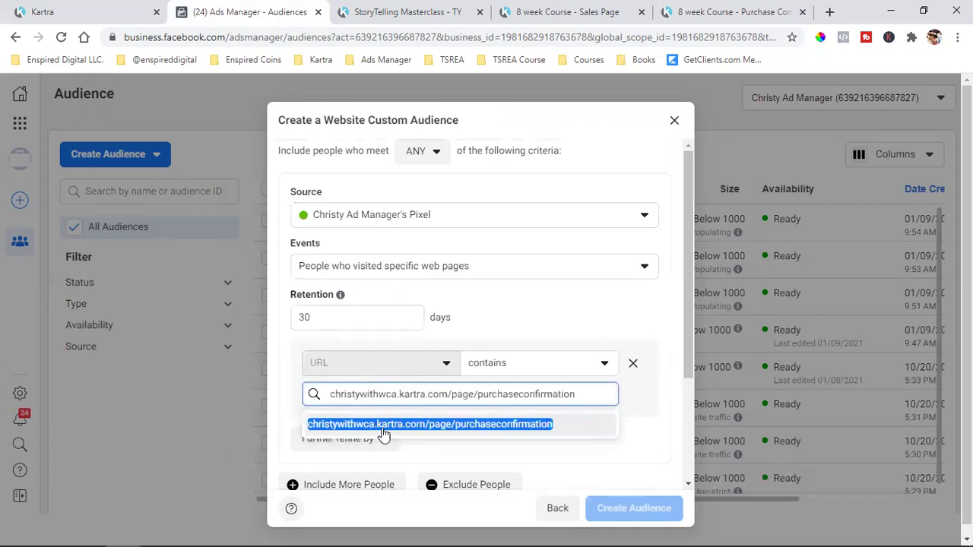
pyautogui.click(391, 431)
pyautogui.scroll(-2, 425, 336)
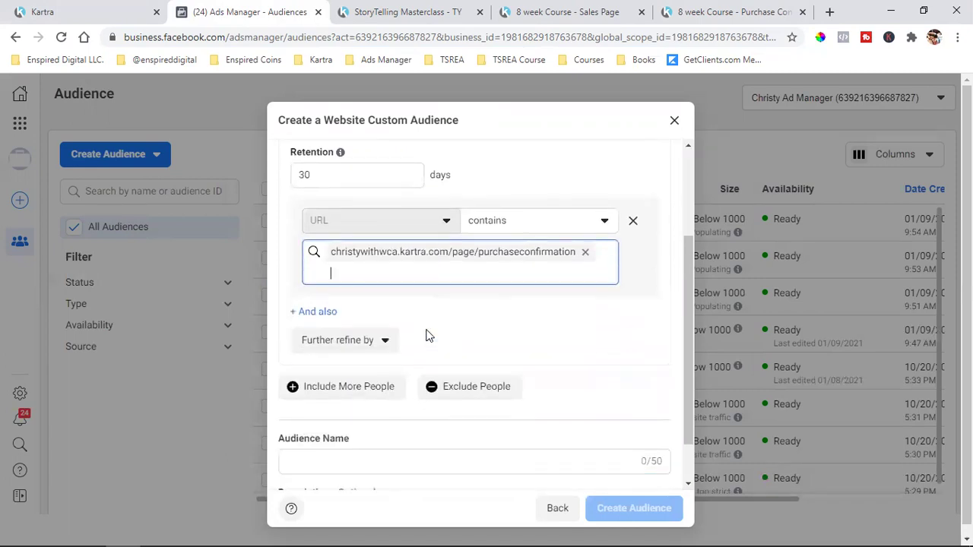
pyautogui.scroll(-2, 515, 365)
# - Name the audience 'Storytelling Course Students (PURCHASED)' and create it
pyautogui.click(372, 398)
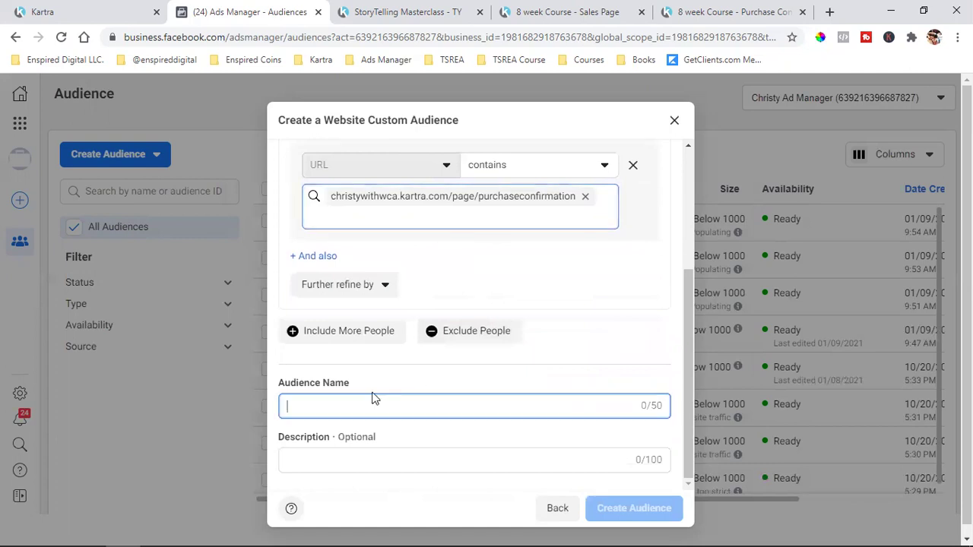
pyautogui.write('sTRORYTELLIN')
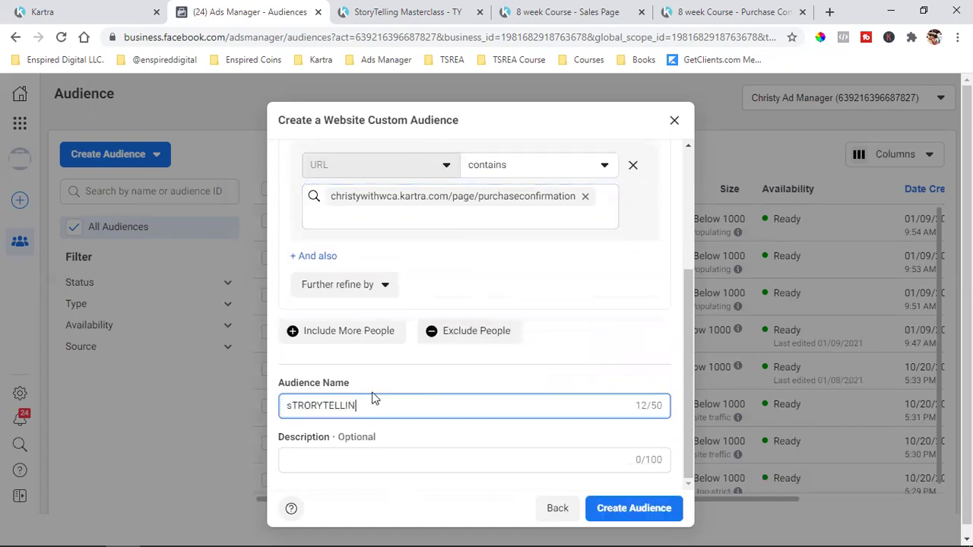
pyautogui.hotkey('ctrl', 'a')
pyautogui.press('BackSpace')
pyautogui.write('Stor')
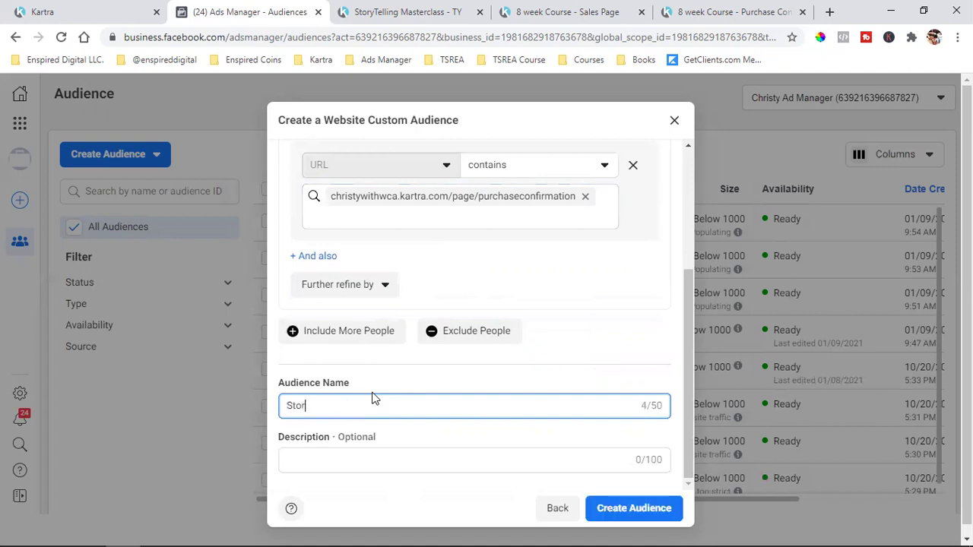
pyautogui.write('ytelling')
pyautogui.write('Course Students 9P')
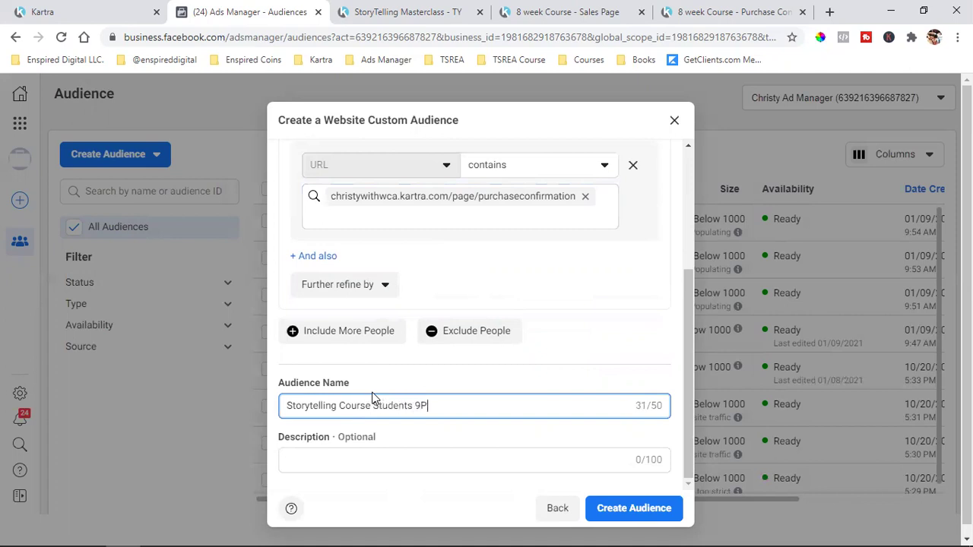
pyautogui.write('URCHASED)')
pyautogui.press('BackSpace')
pyautogui.write('(PURCHASED')
pyautogui.click(600, 521)
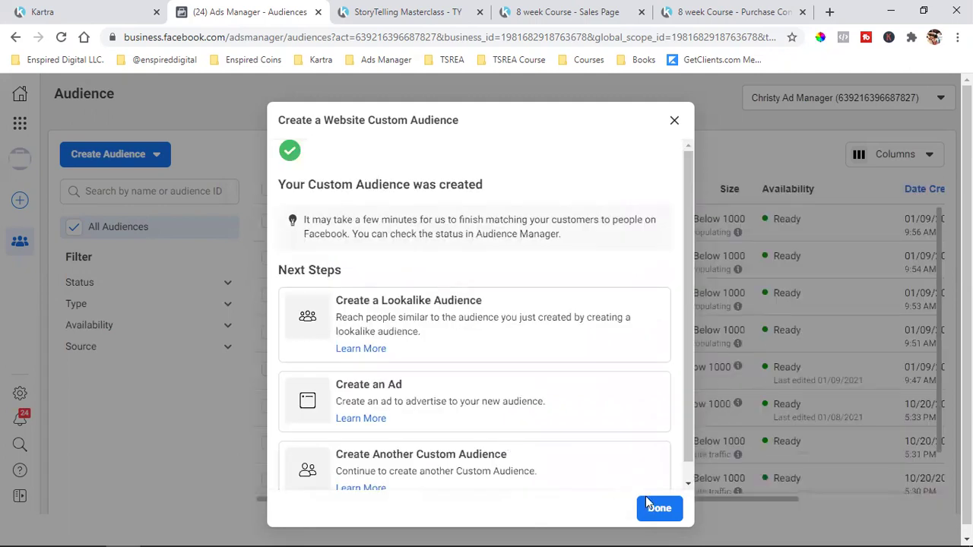
pyautogui.press('Escape')
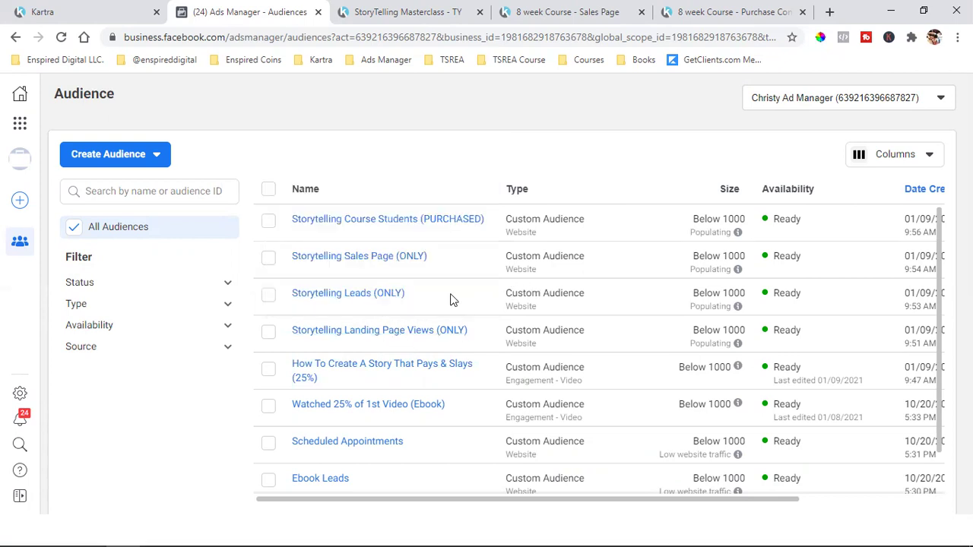
# - Review the rule details of each of the four Storytelling audiences in the list
pyautogui.moveTo(392, 296)
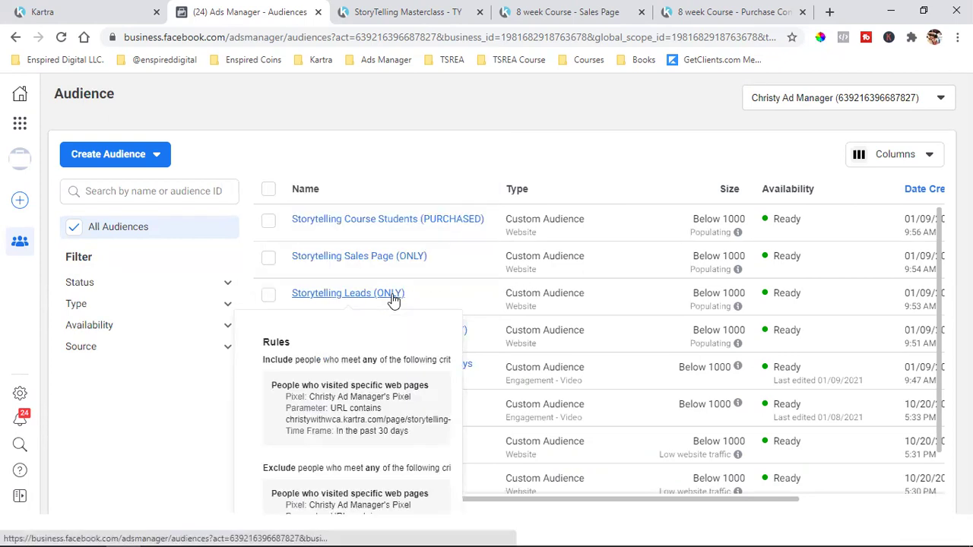
pyautogui.moveTo(386, 262)
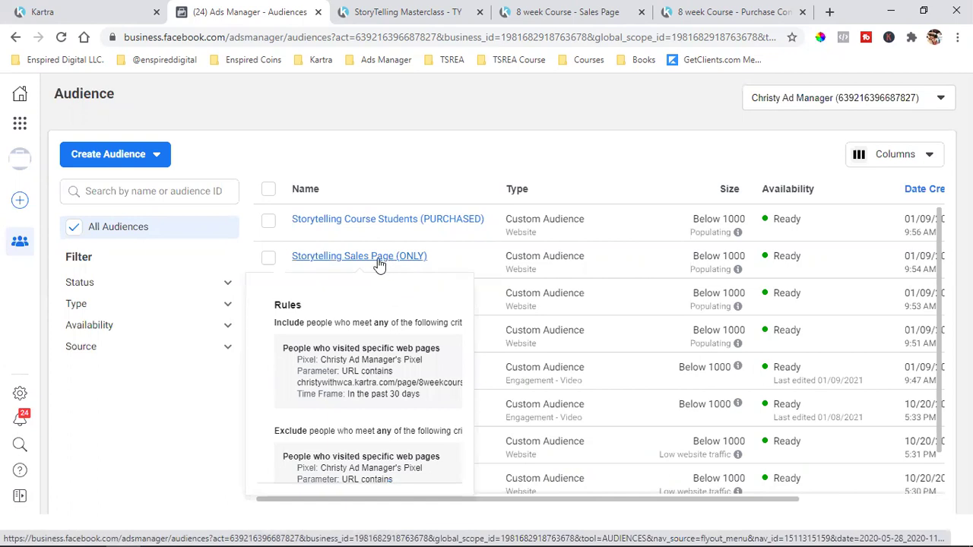
pyautogui.moveTo(384, 227)
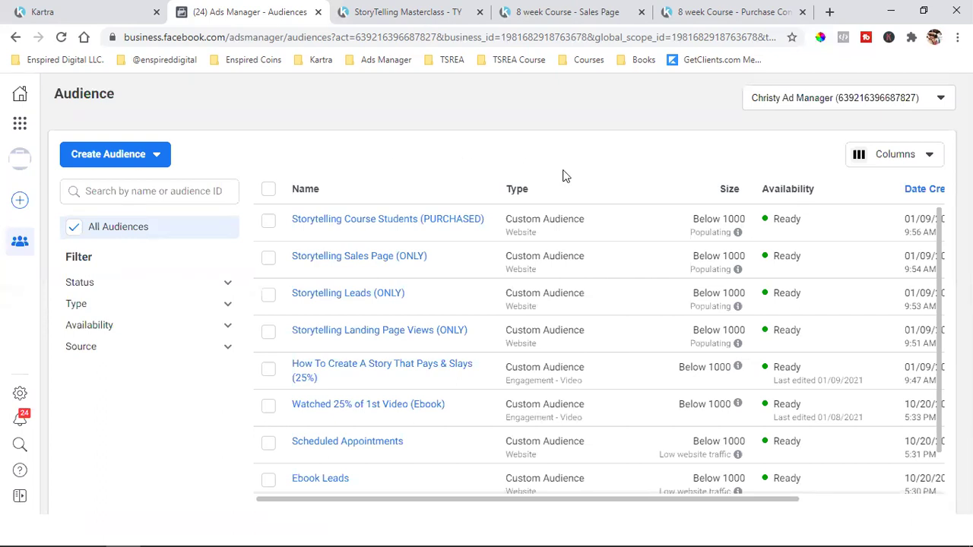
pyautogui.moveTo(397, 371)
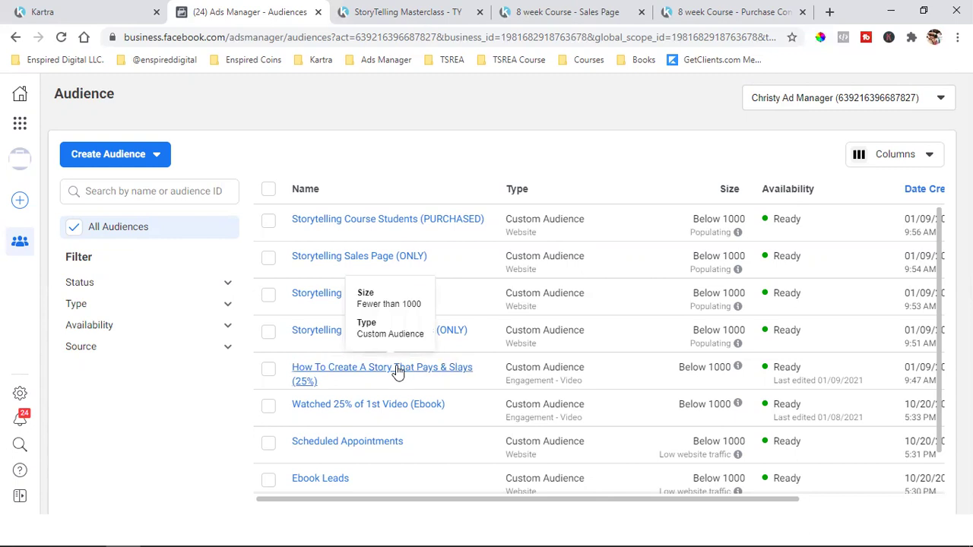
pyautogui.moveTo(324, 337)
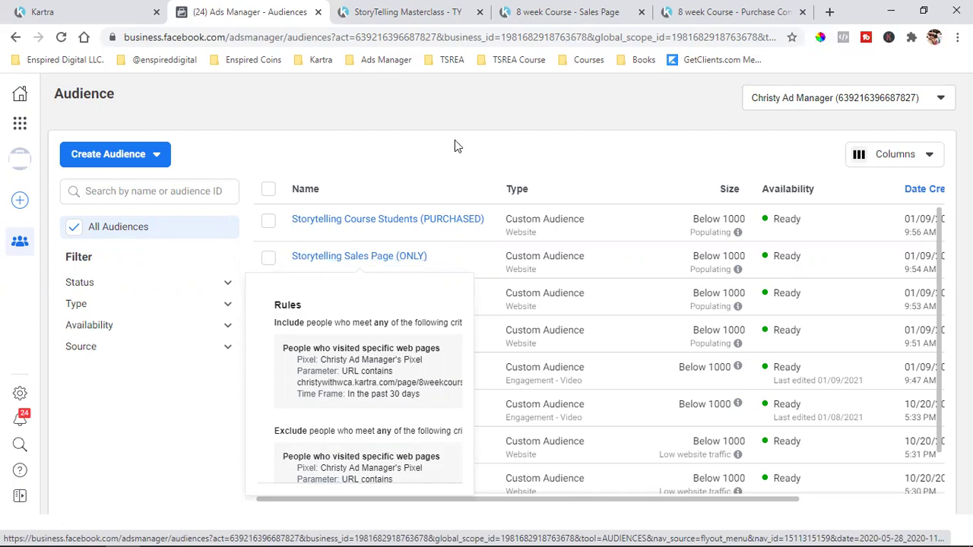
pyautogui.moveTo(352, 300)
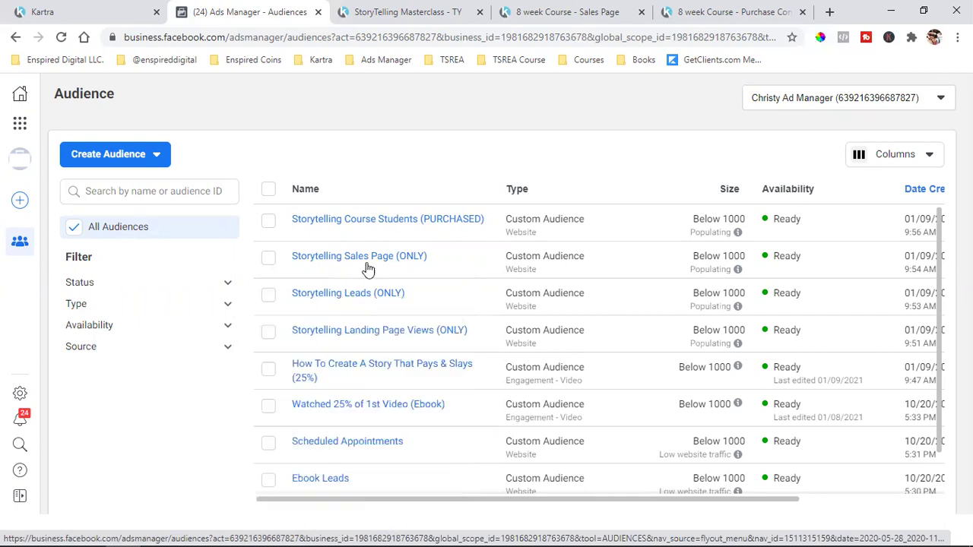
pyautogui.moveTo(363, 262)
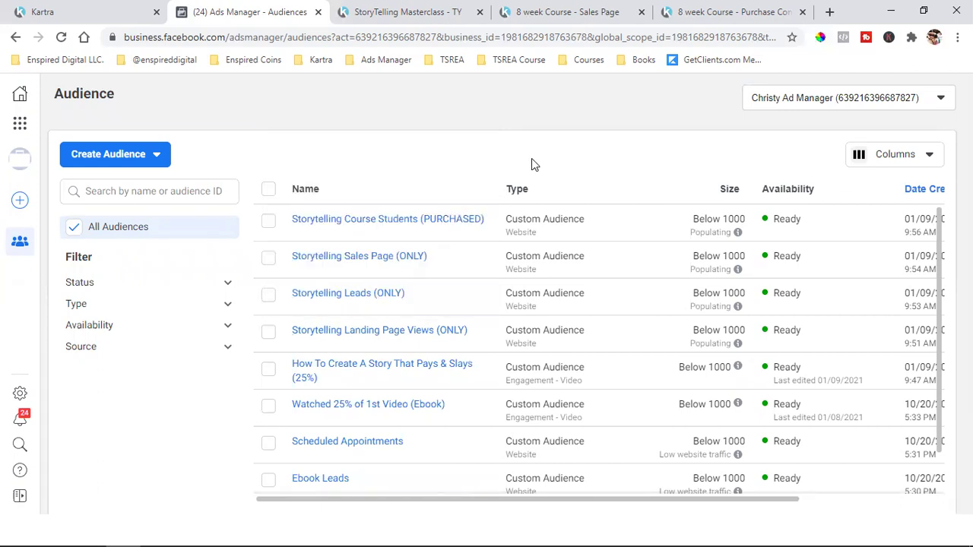
pyautogui.moveTo(422, 231)
pyautogui.moveTo(360, 302)
pyautogui.moveTo(469, 224)
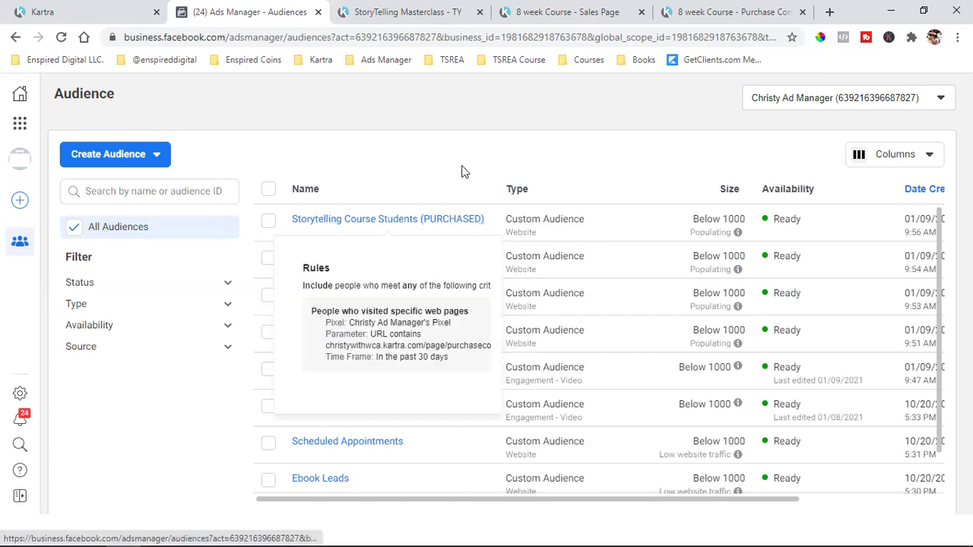
pyautogui.moveTo(388, 302)
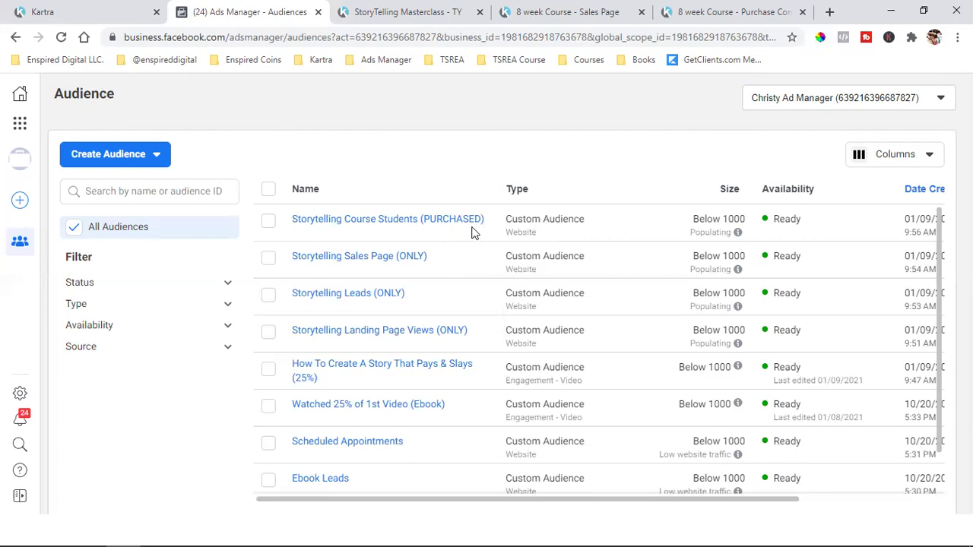
pyautogui.moveTo(475, 231)
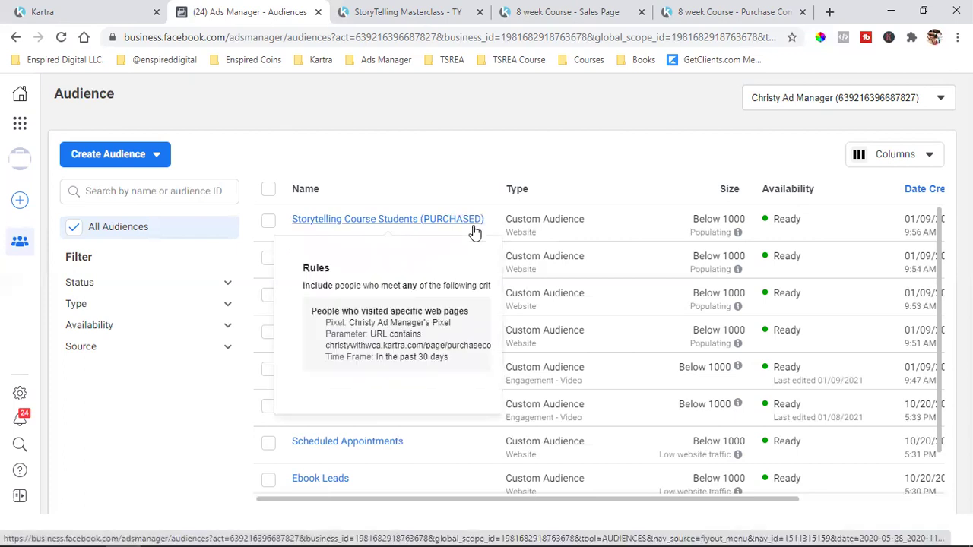